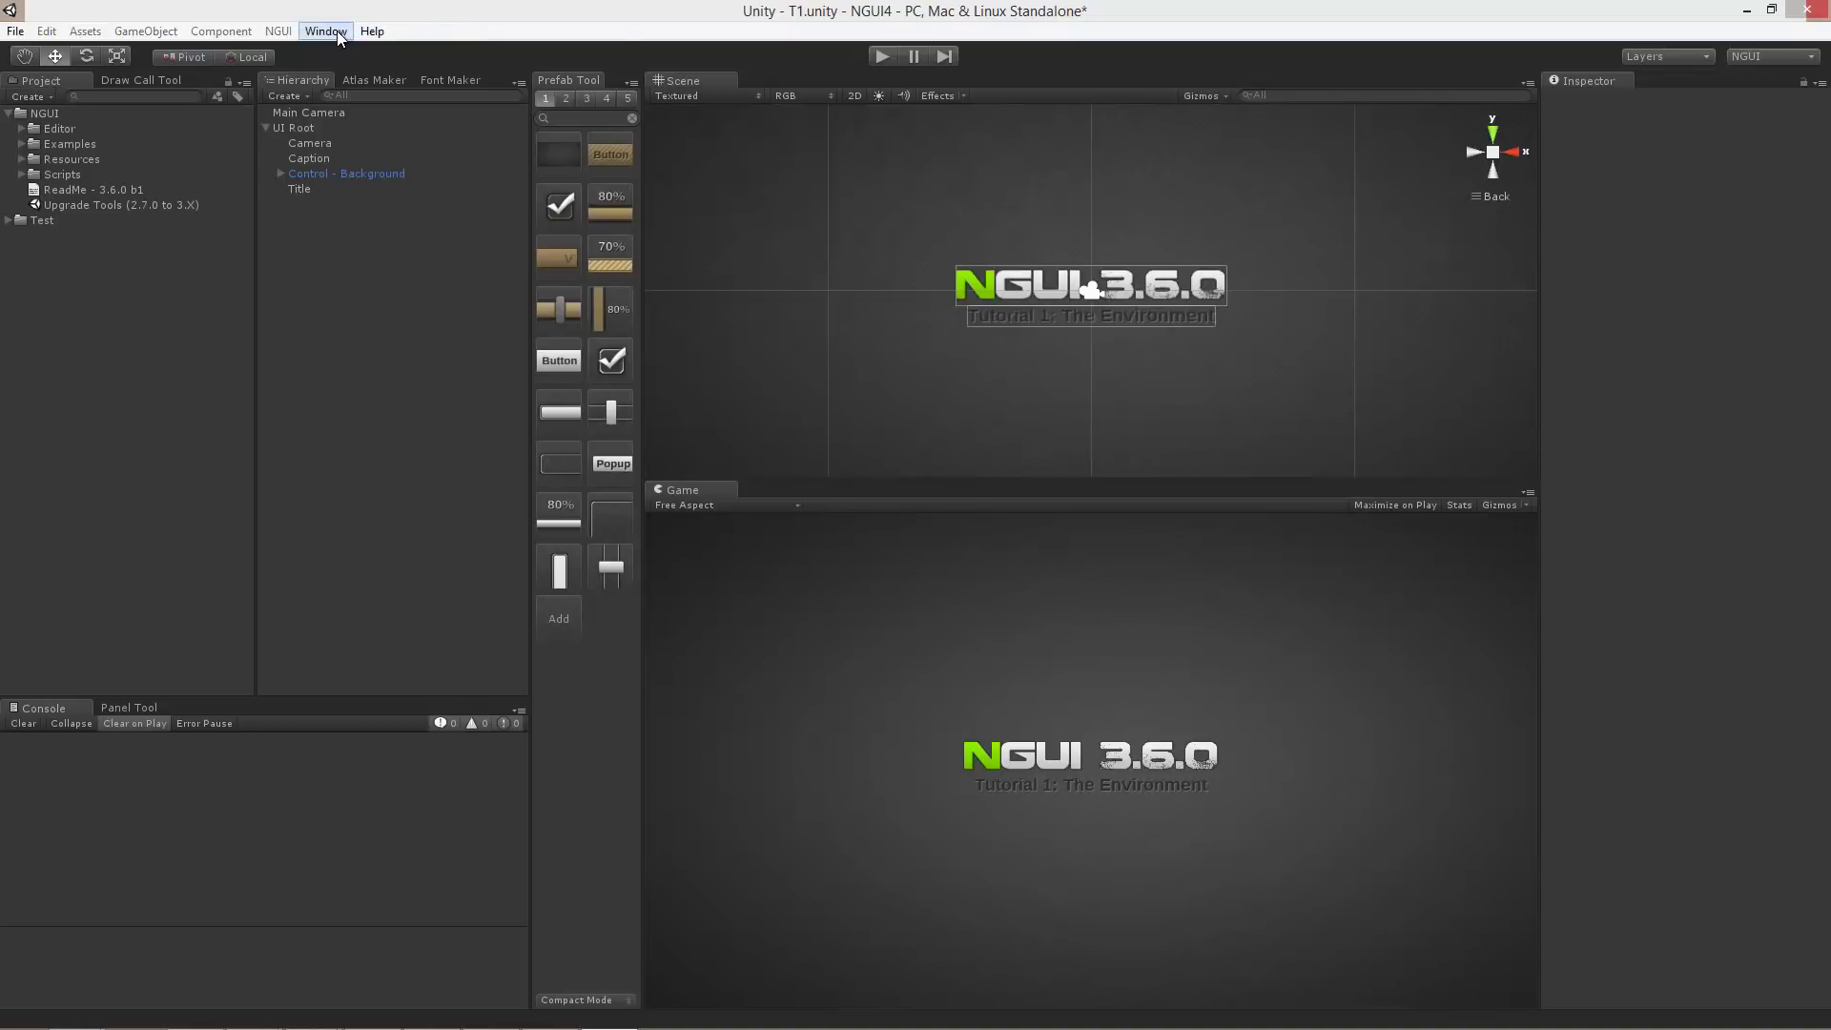
# Revert all window layouts to Unity's factory settings.
pyautogui.click(336, 31)
pyautogui.moveTo(356, 99)
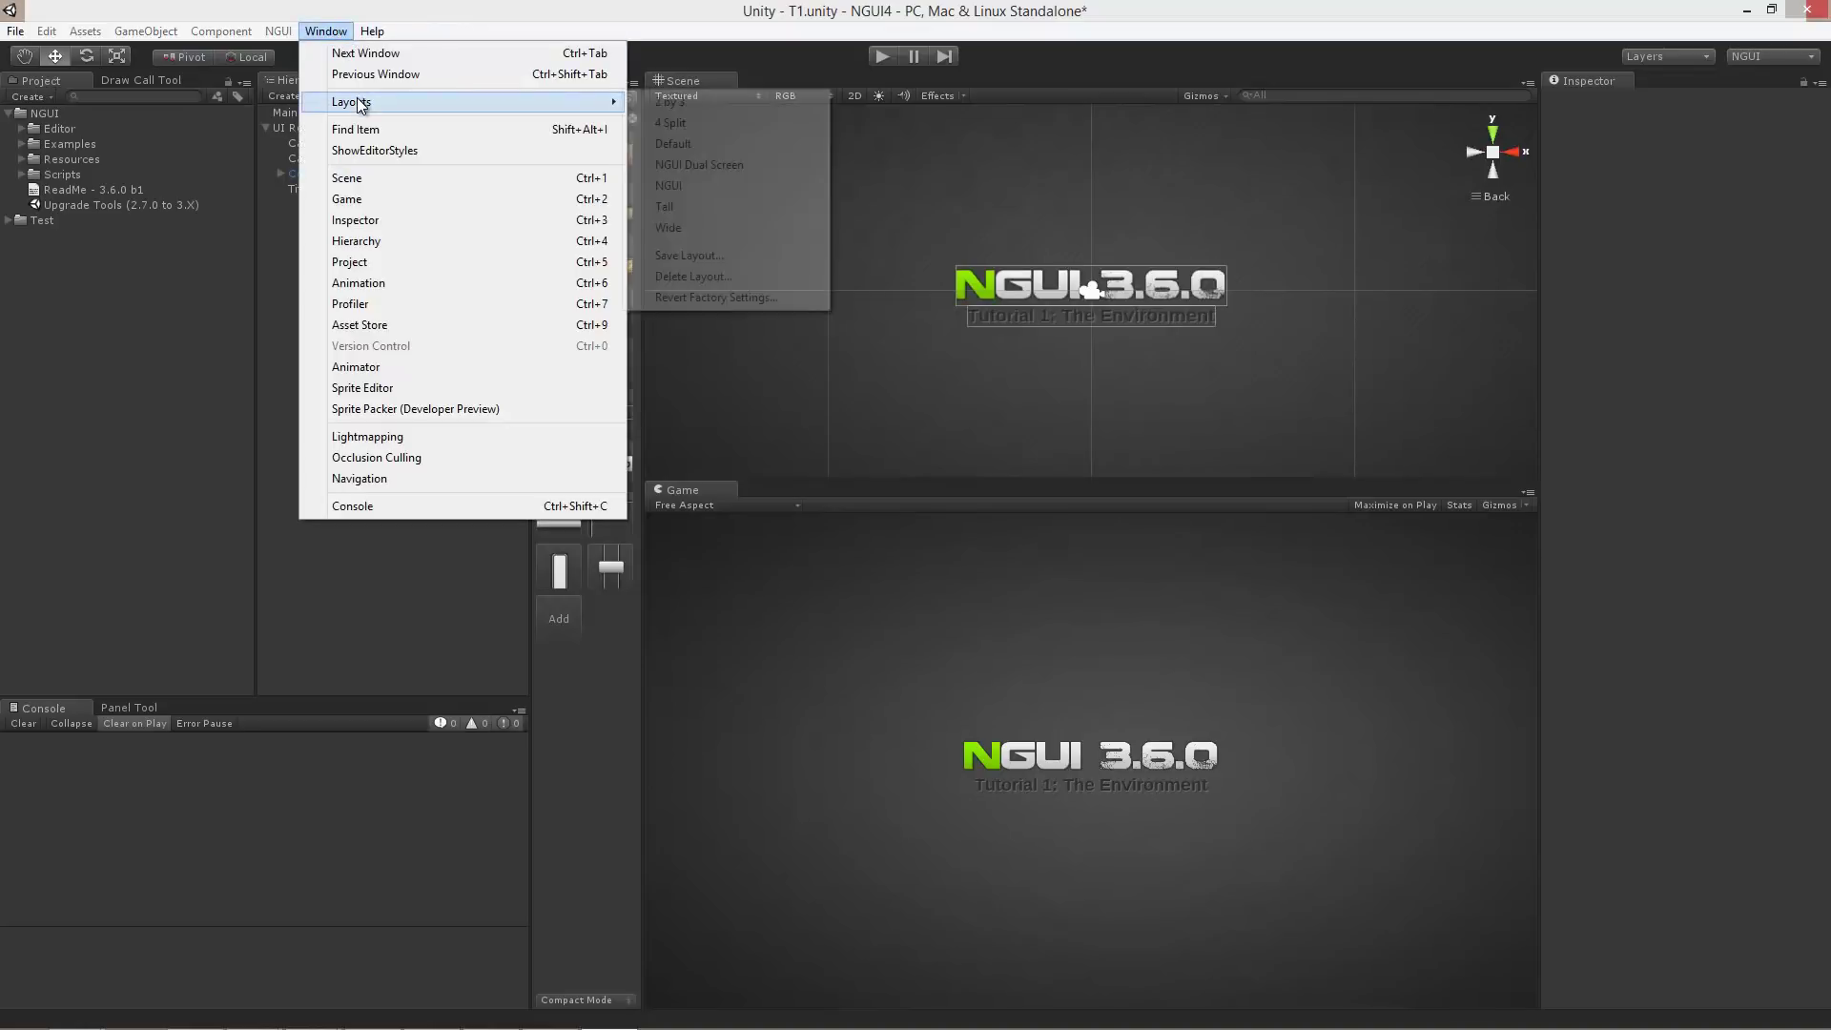
pyautogui.click(715, 298)
pyautogui.click(964, 562)
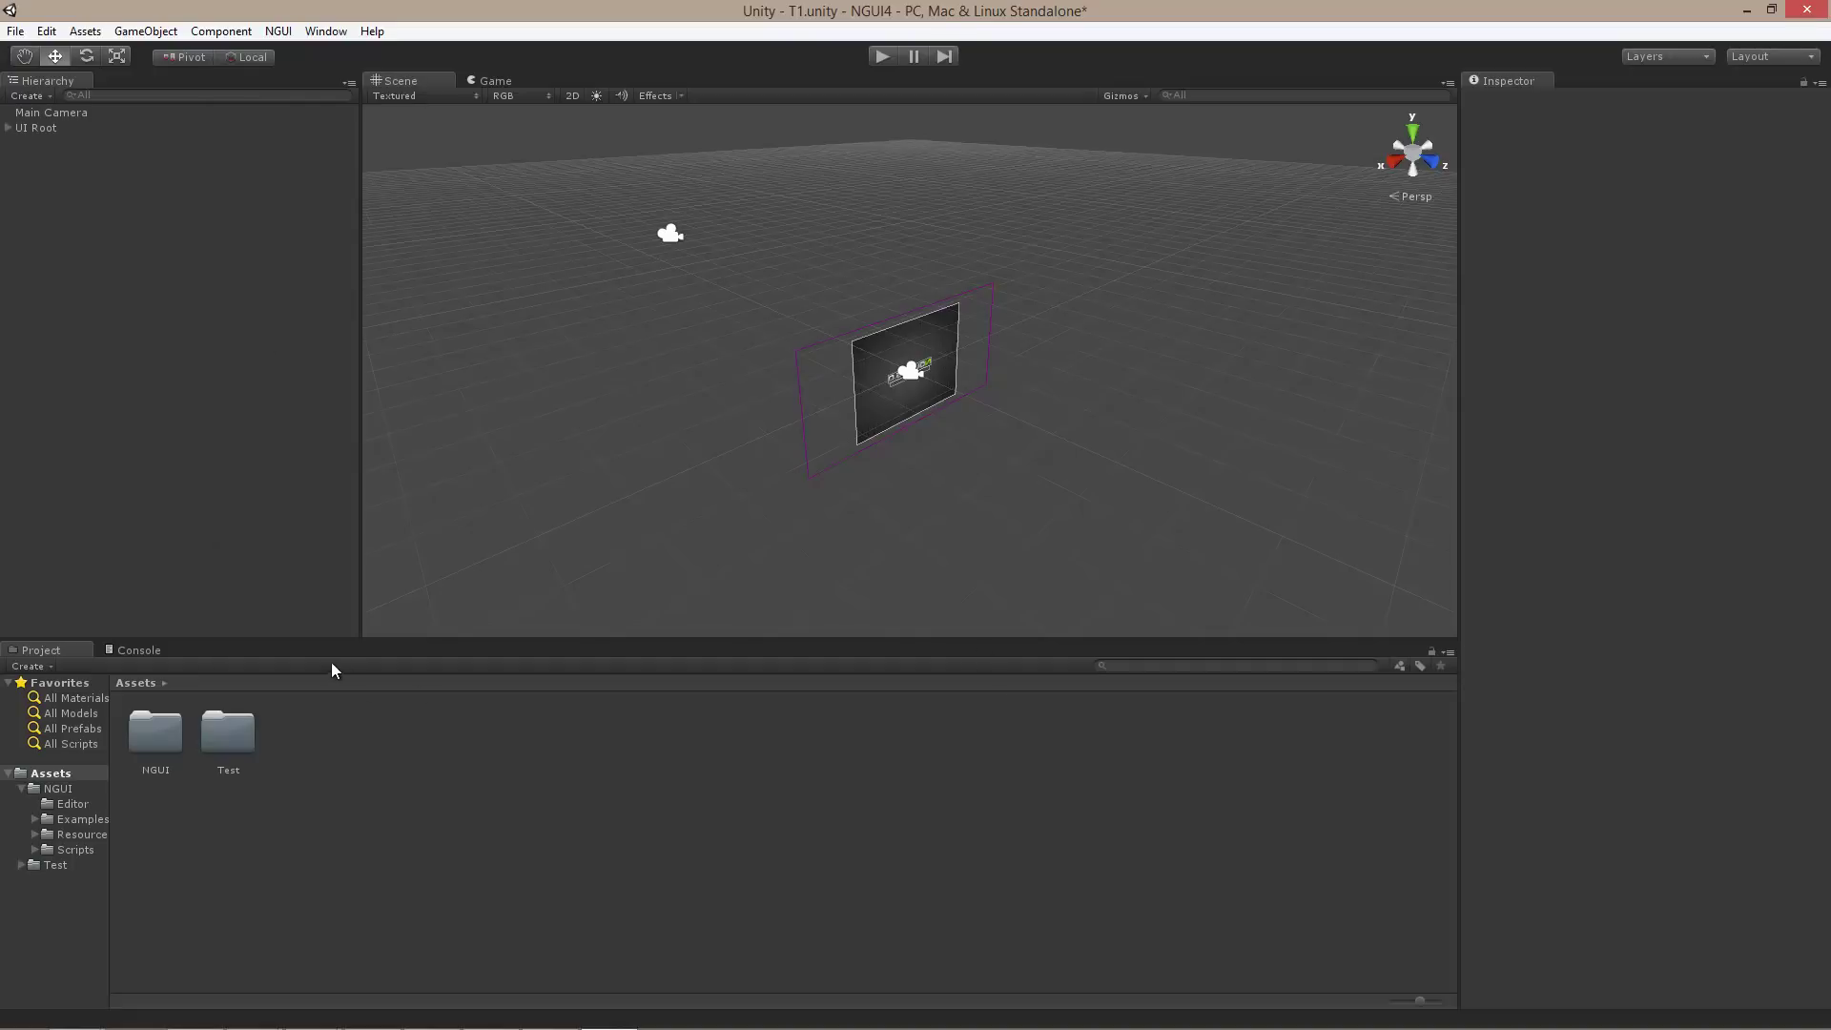
# Compare the Game and Scene views, then orbit the Scene around the UI panel.
pyautogui.click(488, 81)
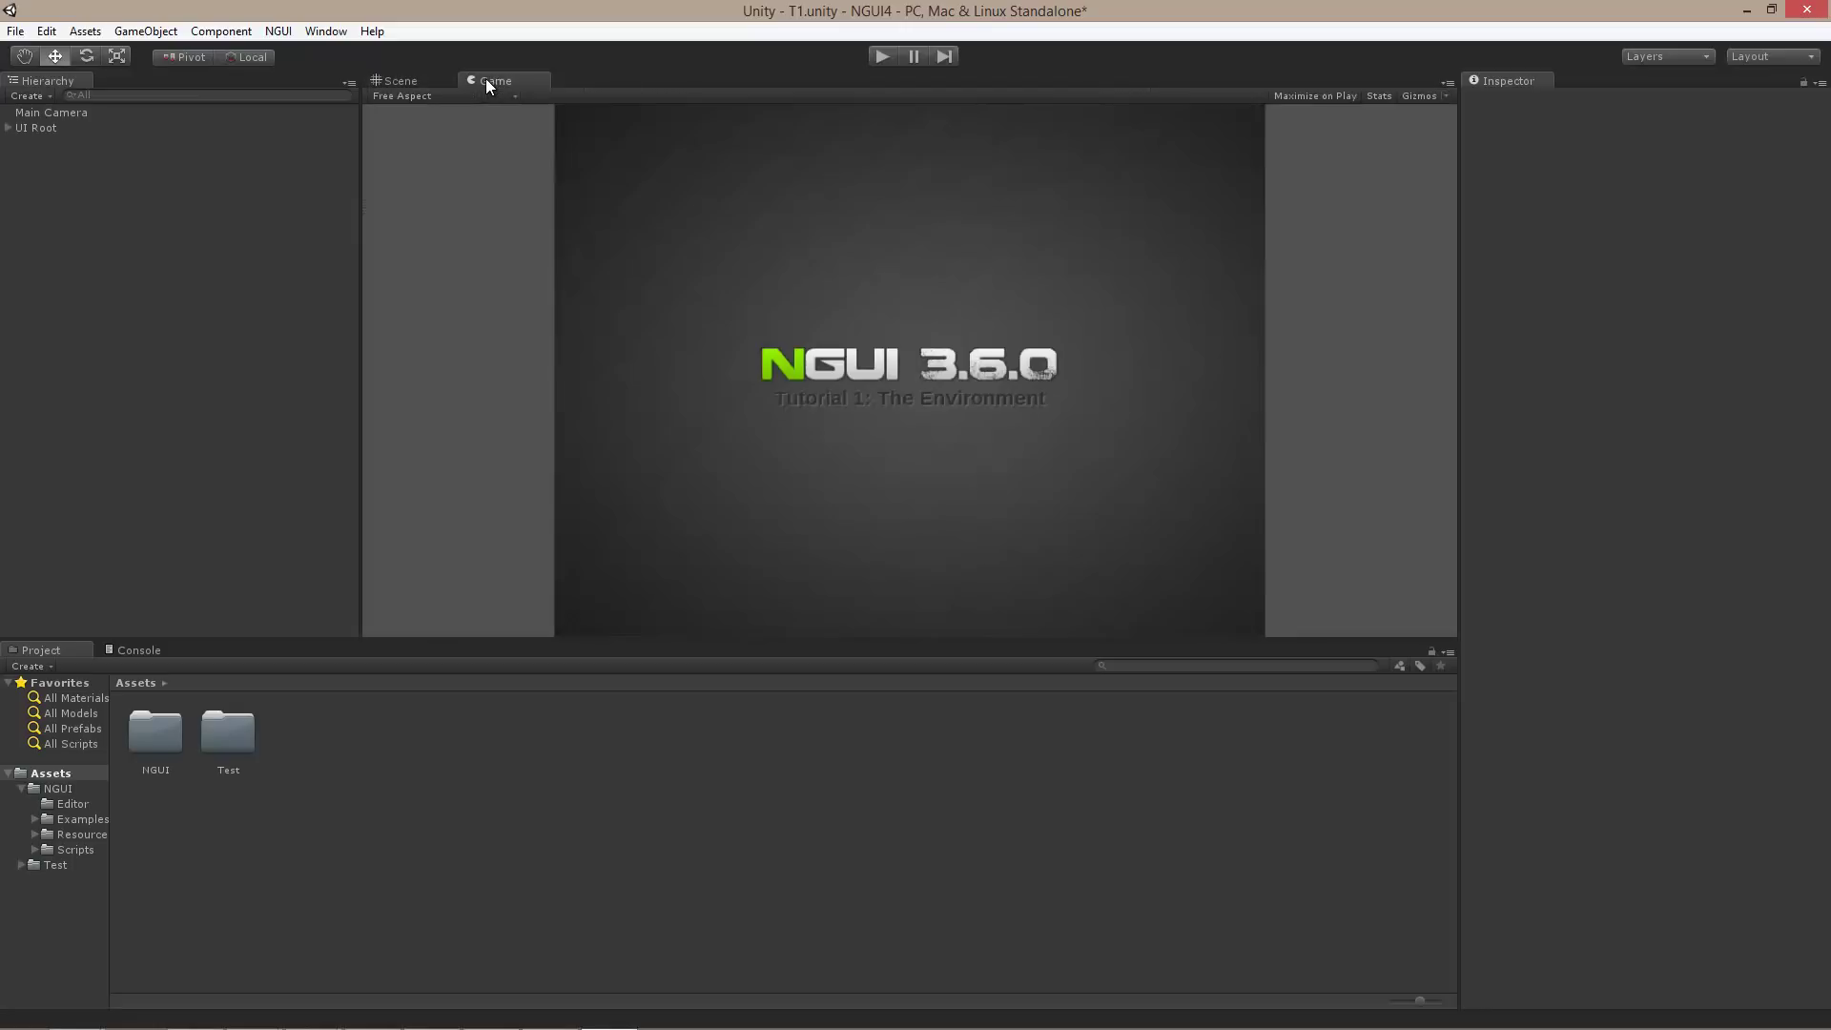
pyautogui.click(413, 80)
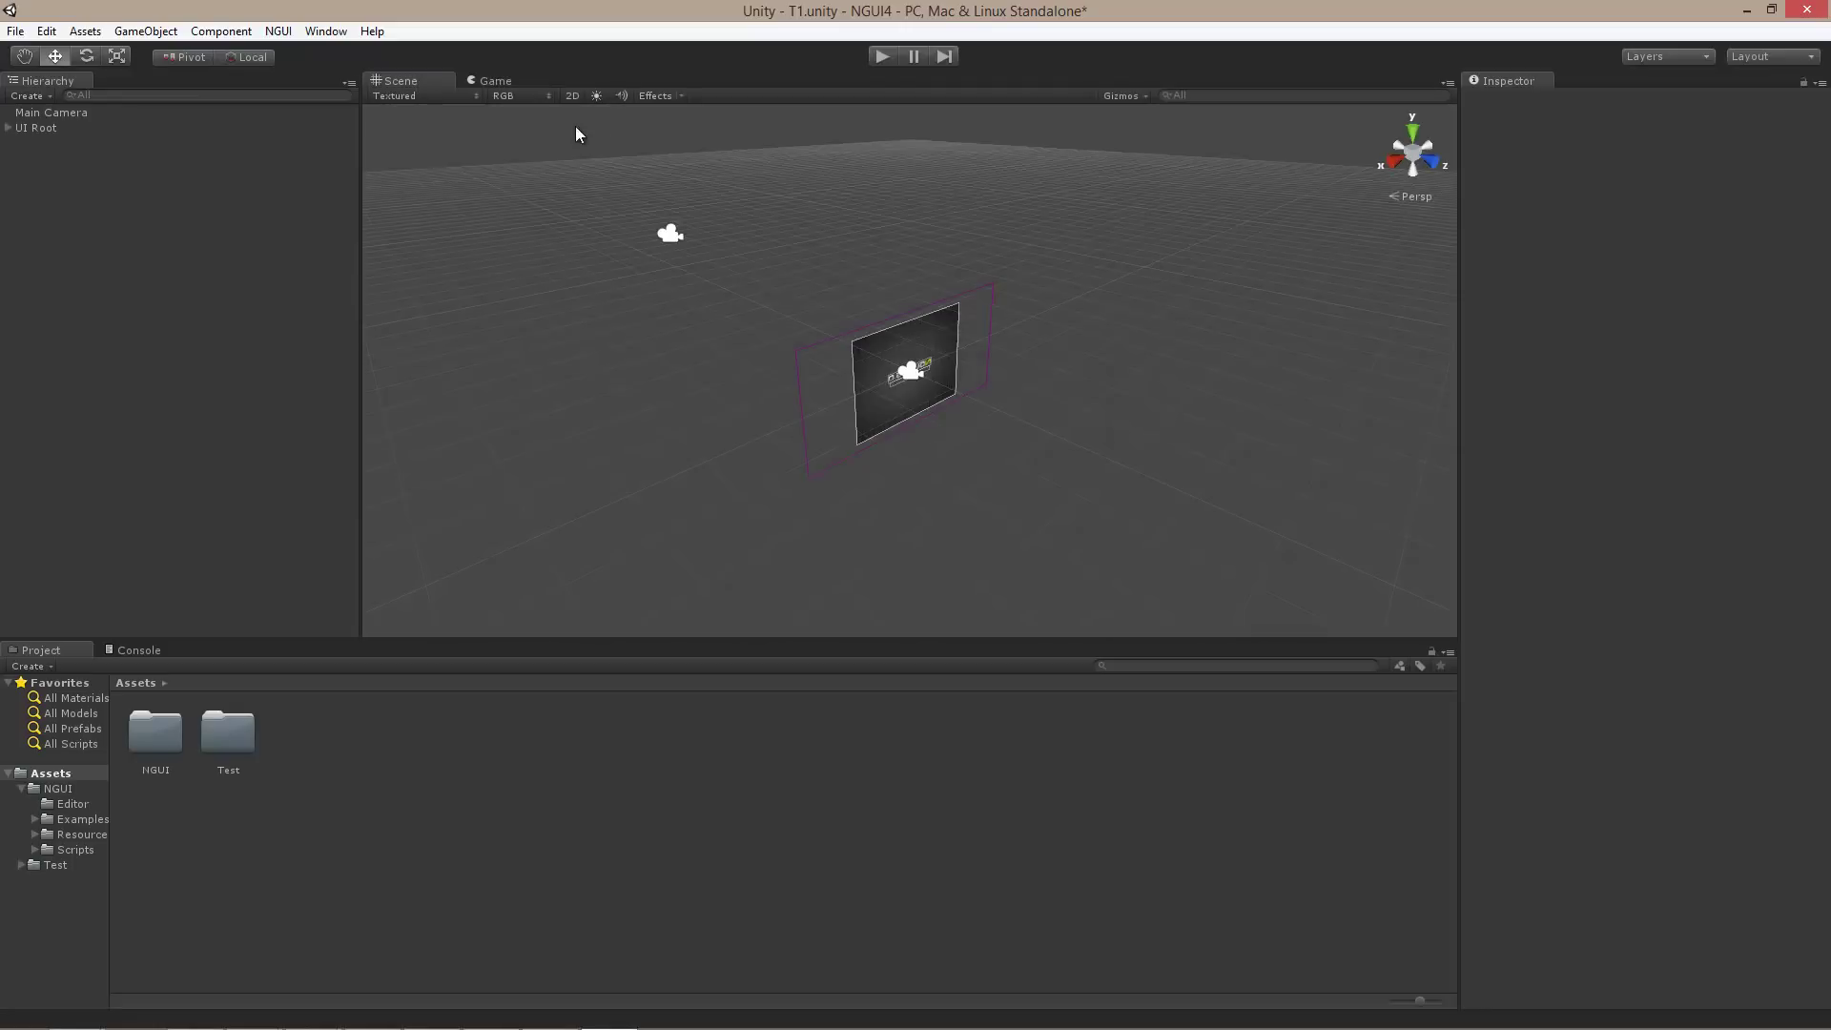
pyautogui.click(505, 82)
pyautogui.click(433, 81)
pyautogui.scroll(6, 917, 324)
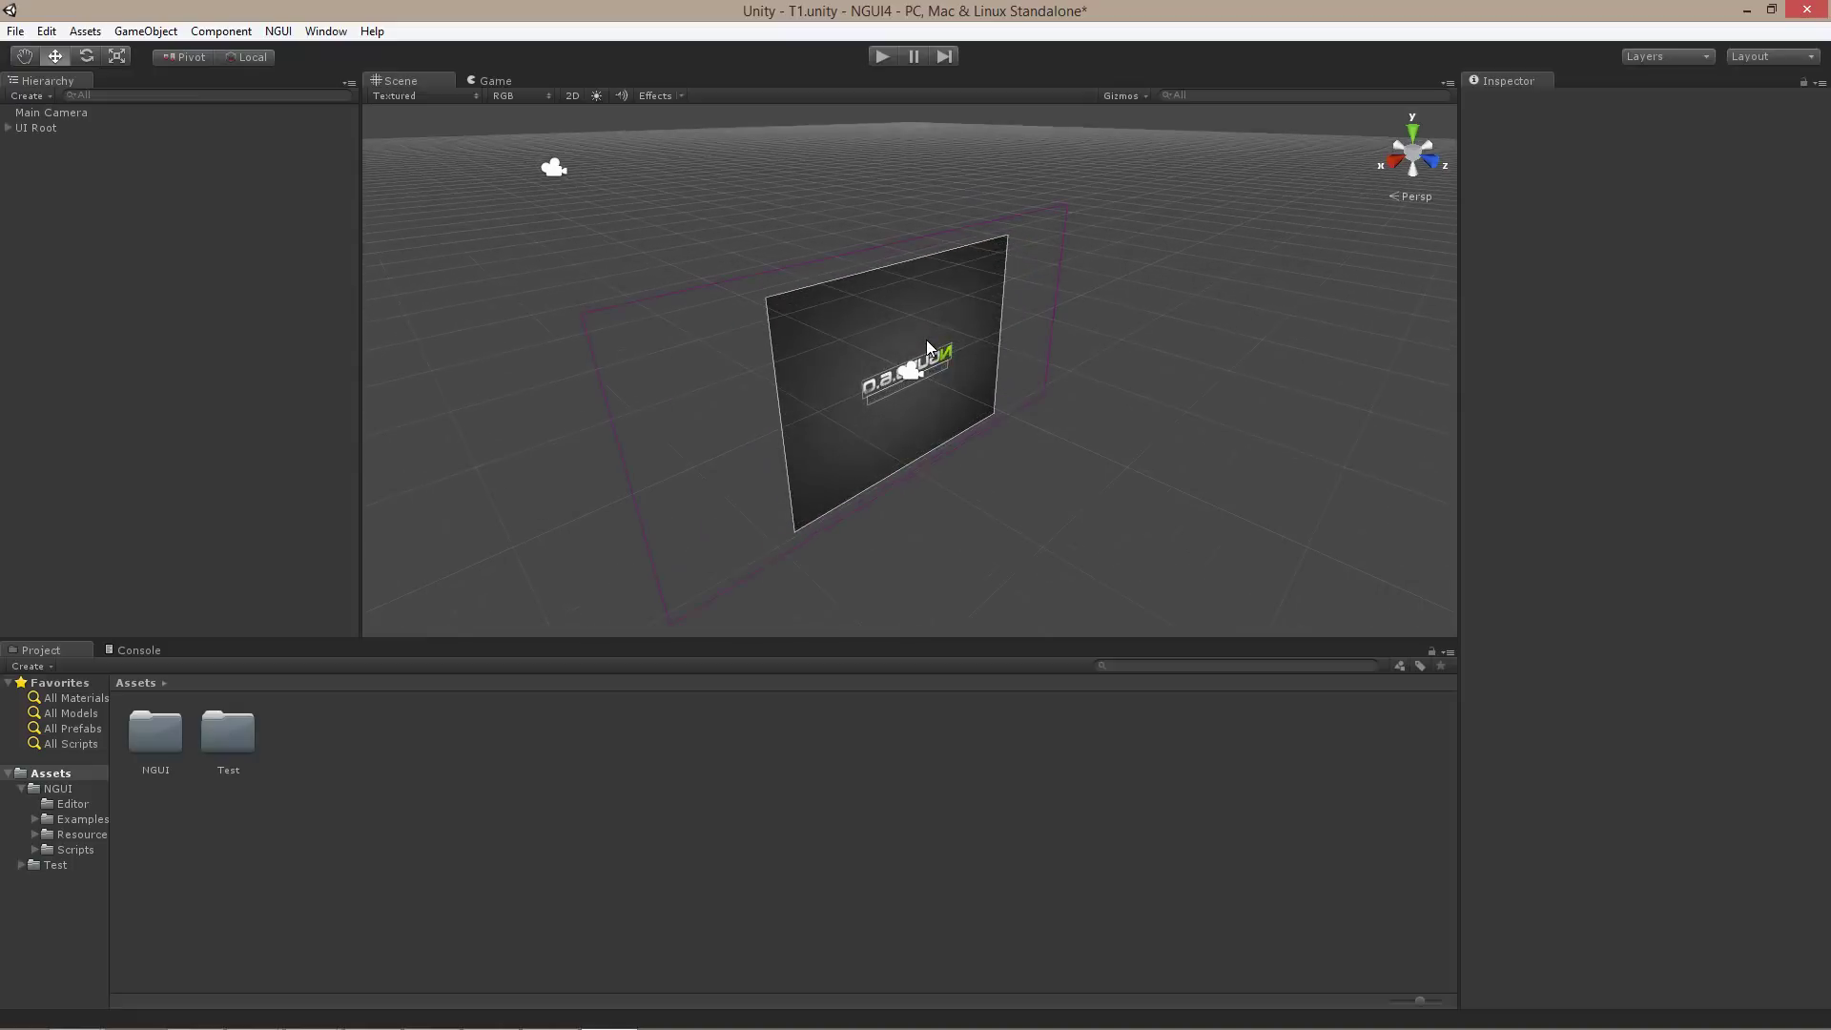
pyautogui.keyDown('alt'); pyautogui.moveTo(925, 340); pyautogui.dragTo(852, 342); pyautogui.keyUp('alt')
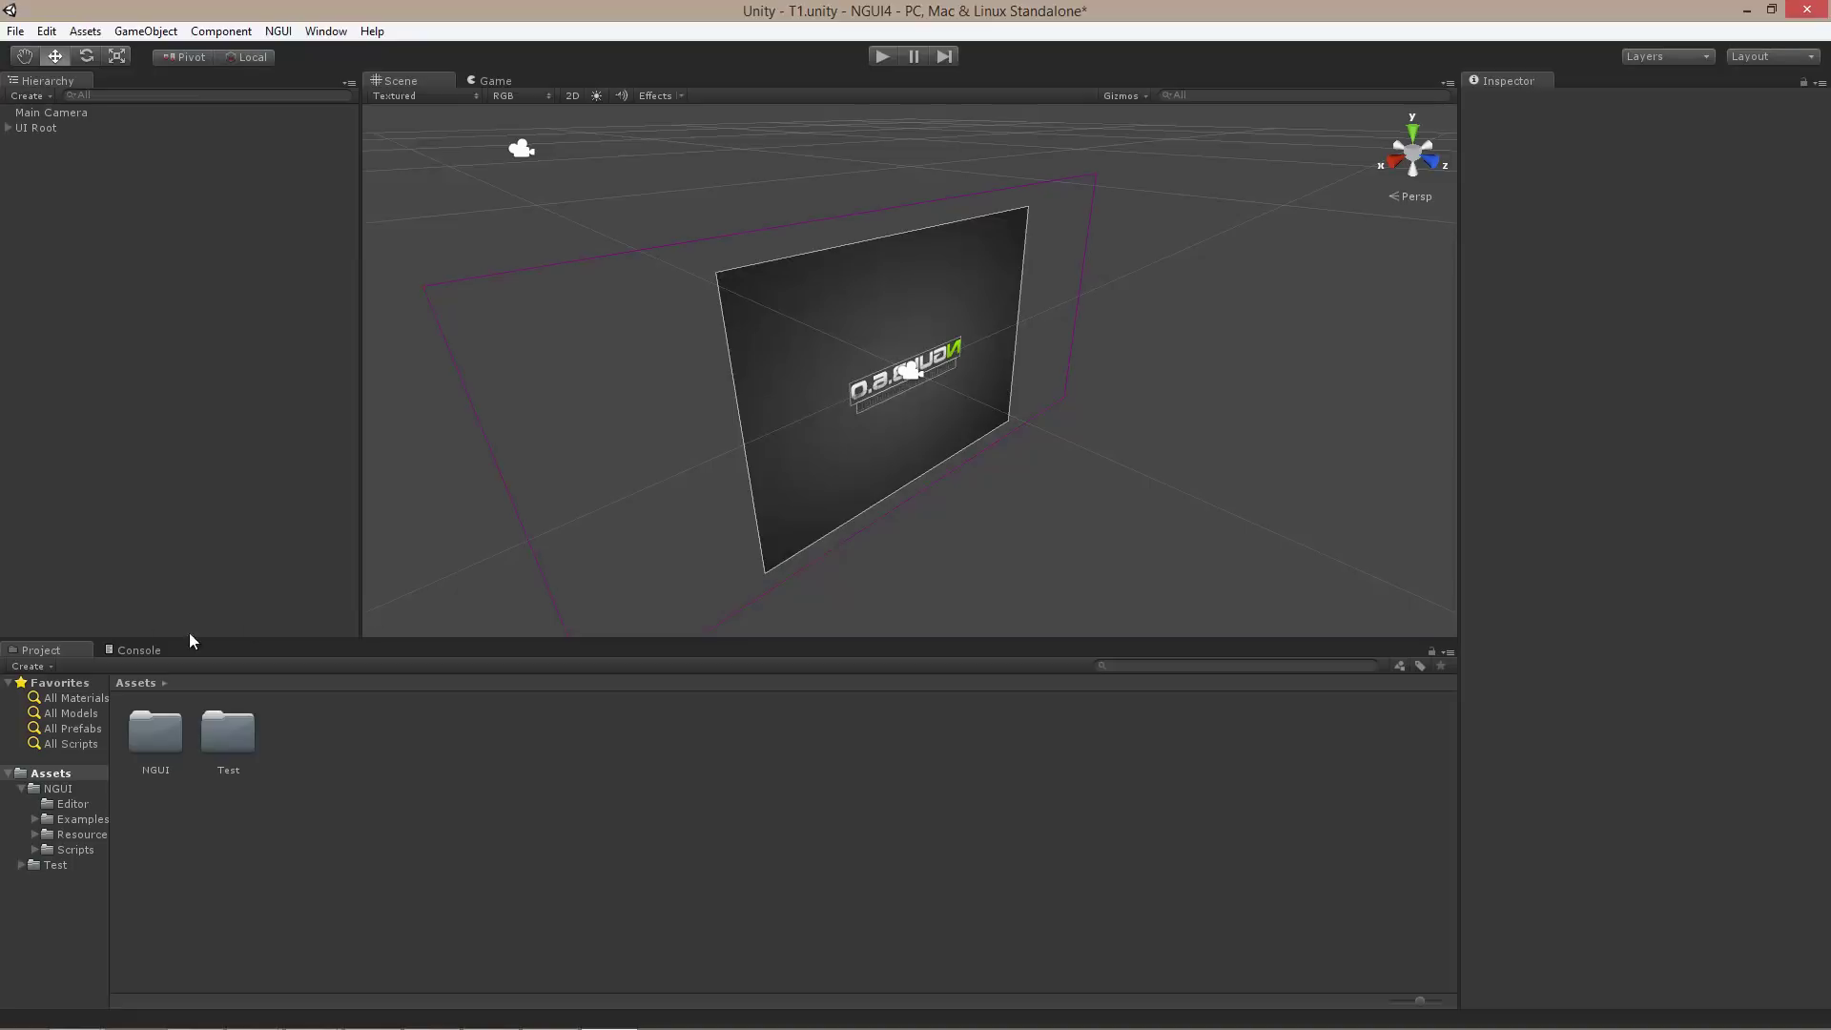
# Switch the Project panel to One Column Layout and move it to the top-left dock.
pyautogui.rightClick(48, 656)
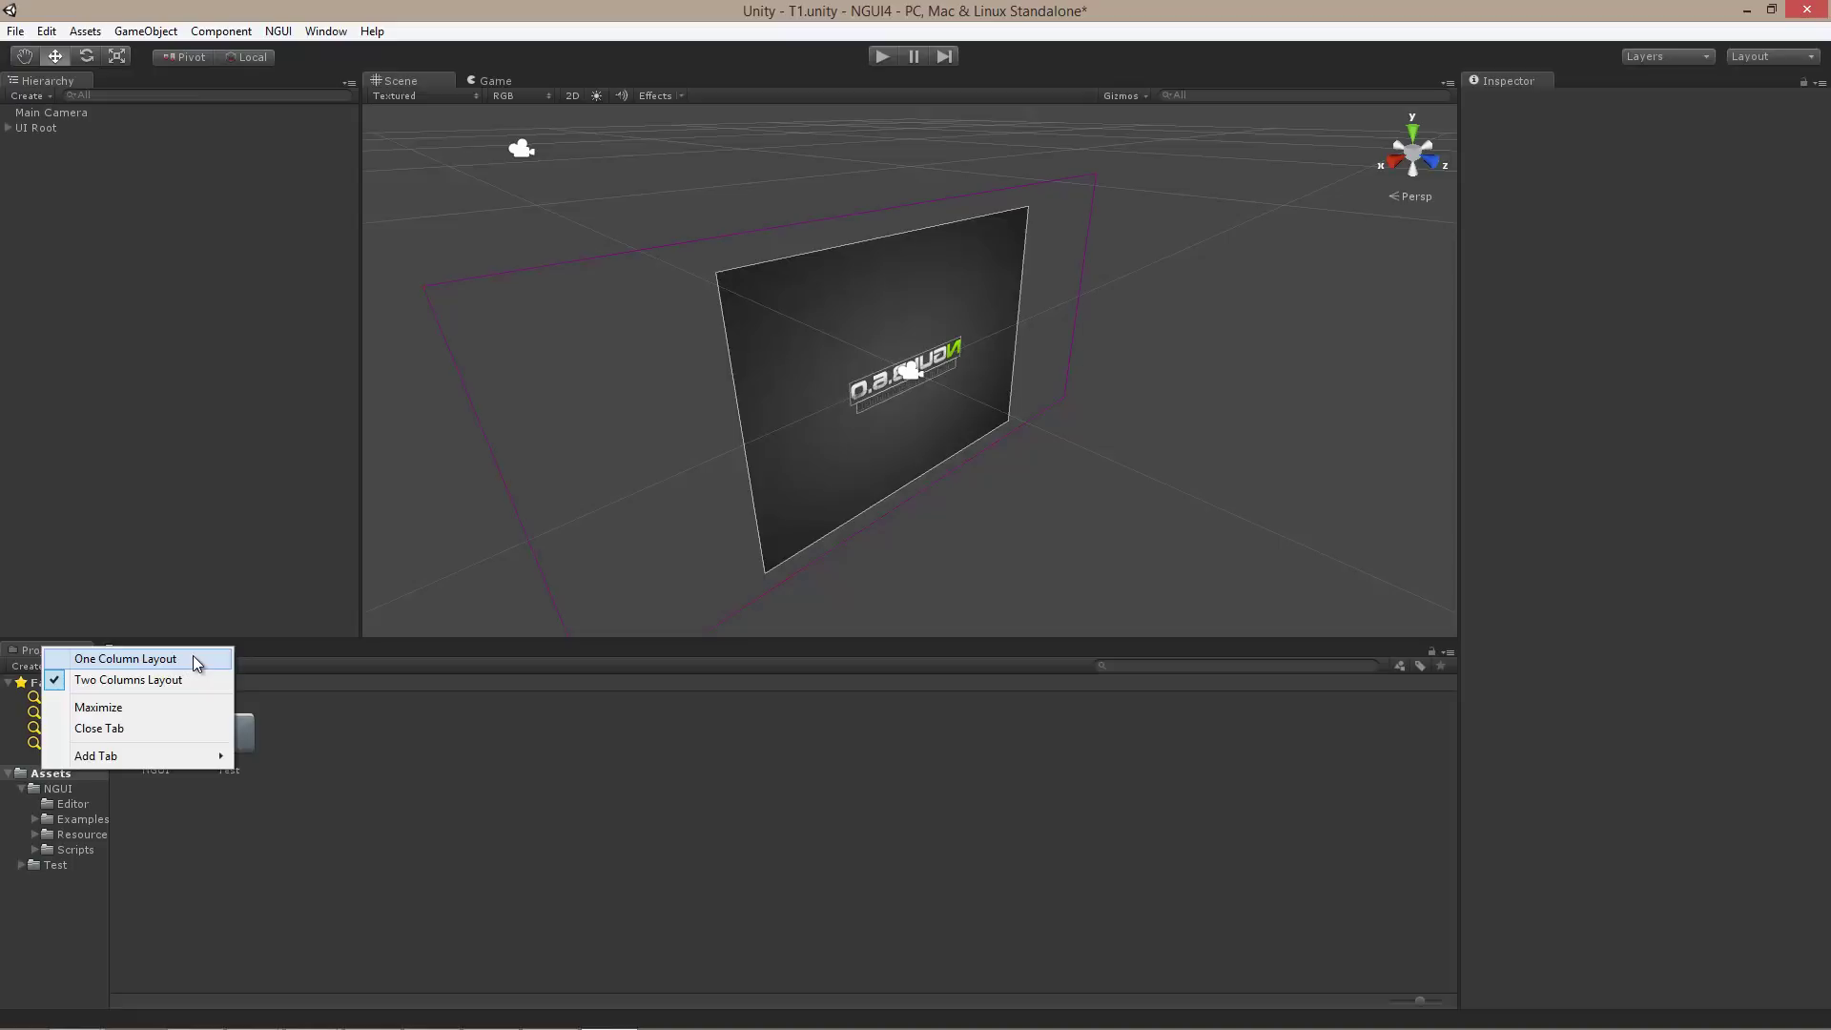
pyautogui.click(192, 658)
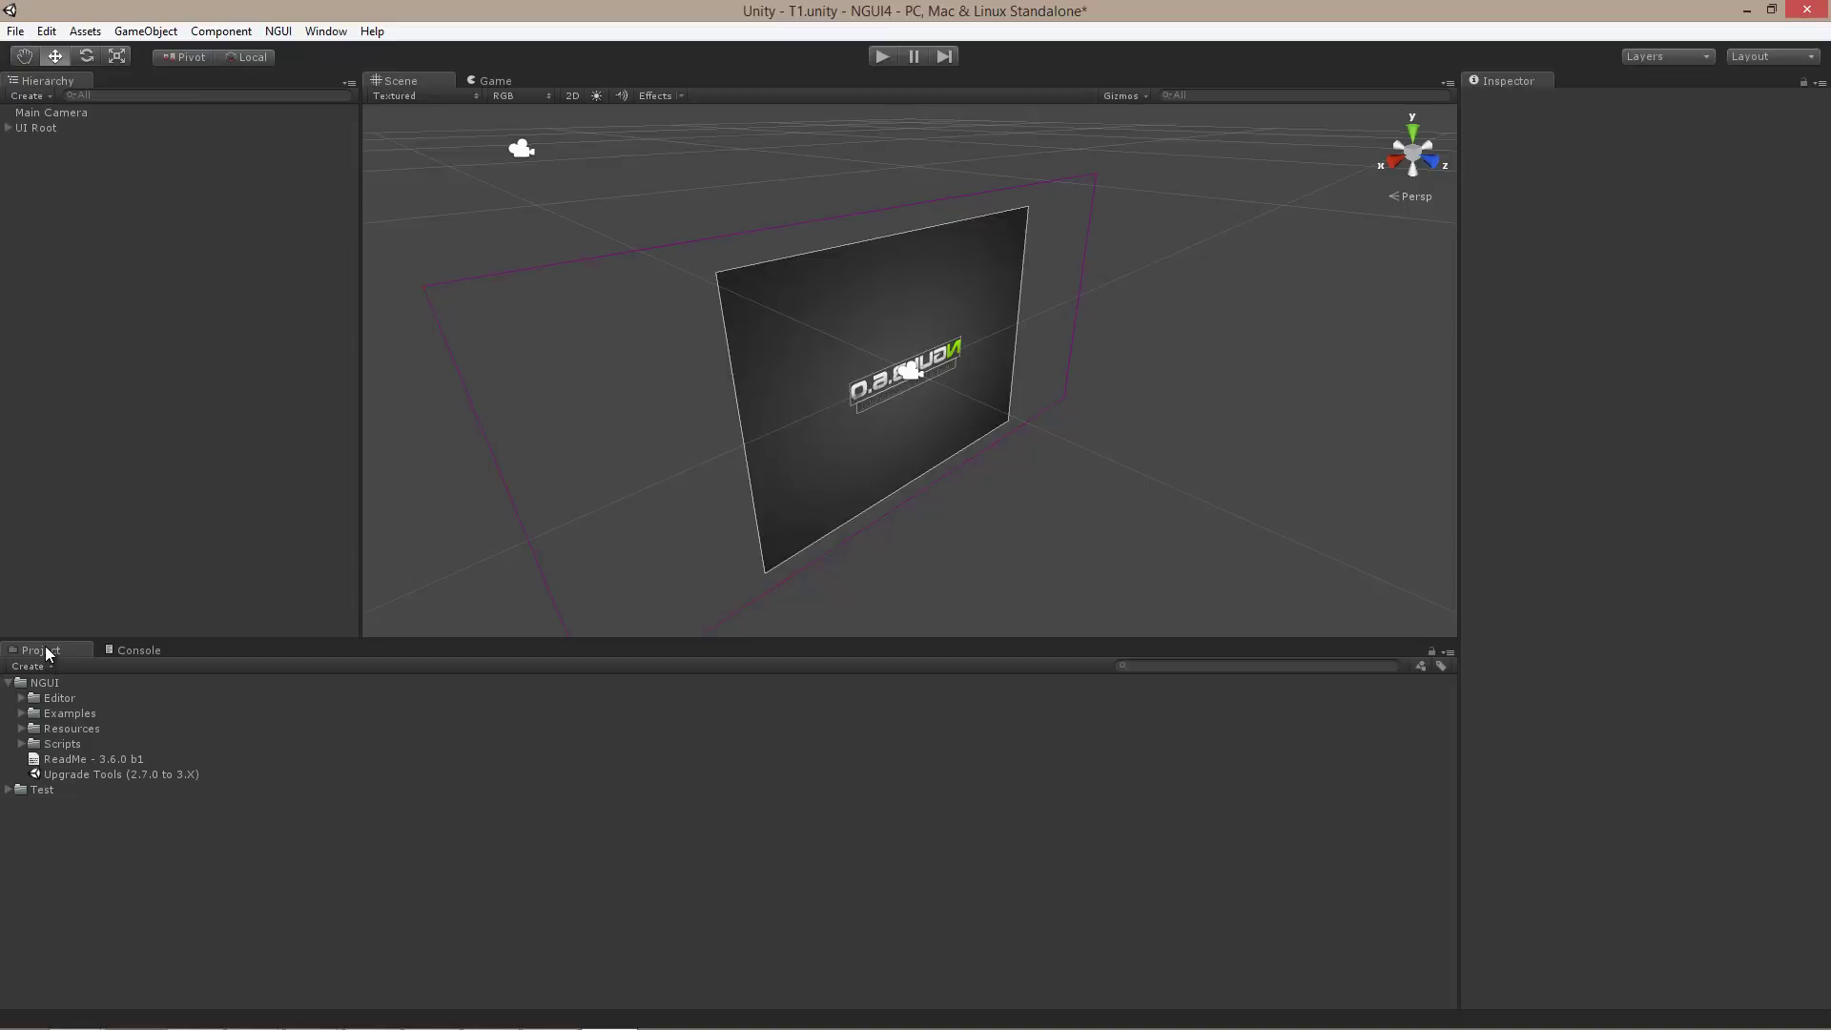
pyautogui.moveTo(43, 646); pyautogui.dragTo(33, 426)
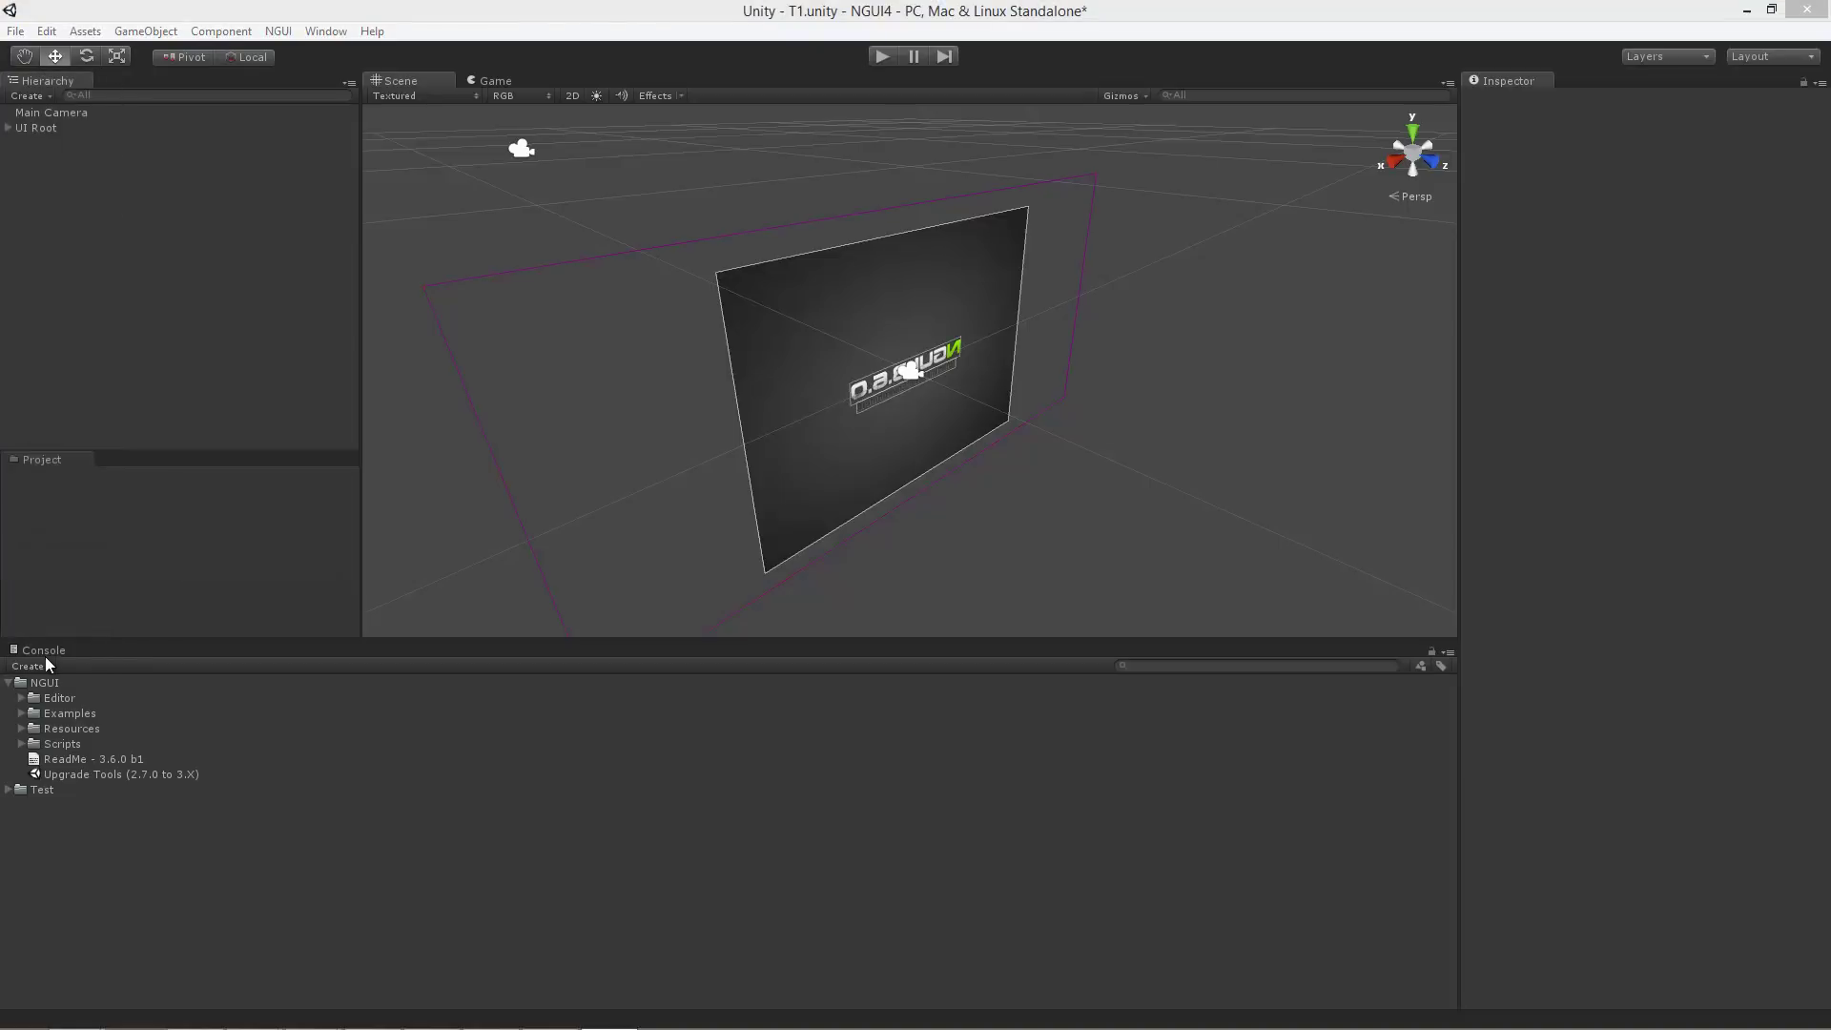
pyautogui.click(39, 301)
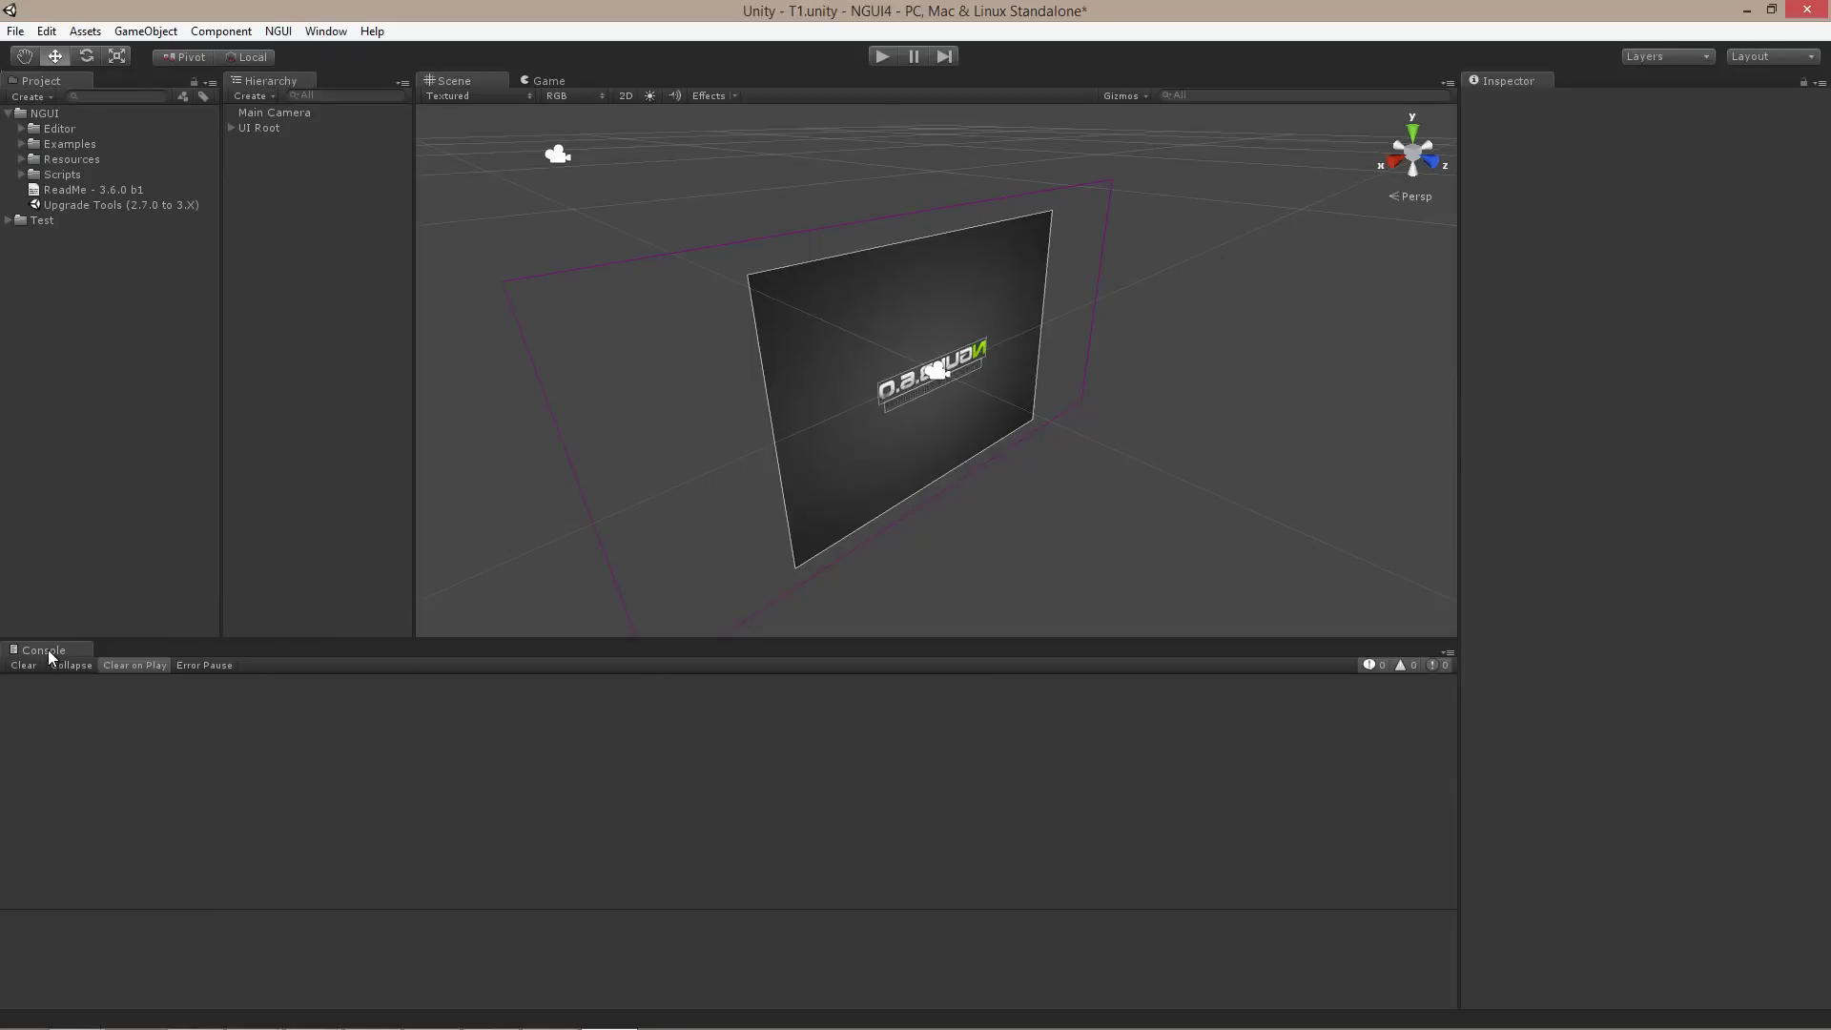
# Dock Console below Project and Hierarchy beside it, then widen the Scene view.
pyautogui.moveTo(47, 649); pyautogui.dragTo(61, 586)
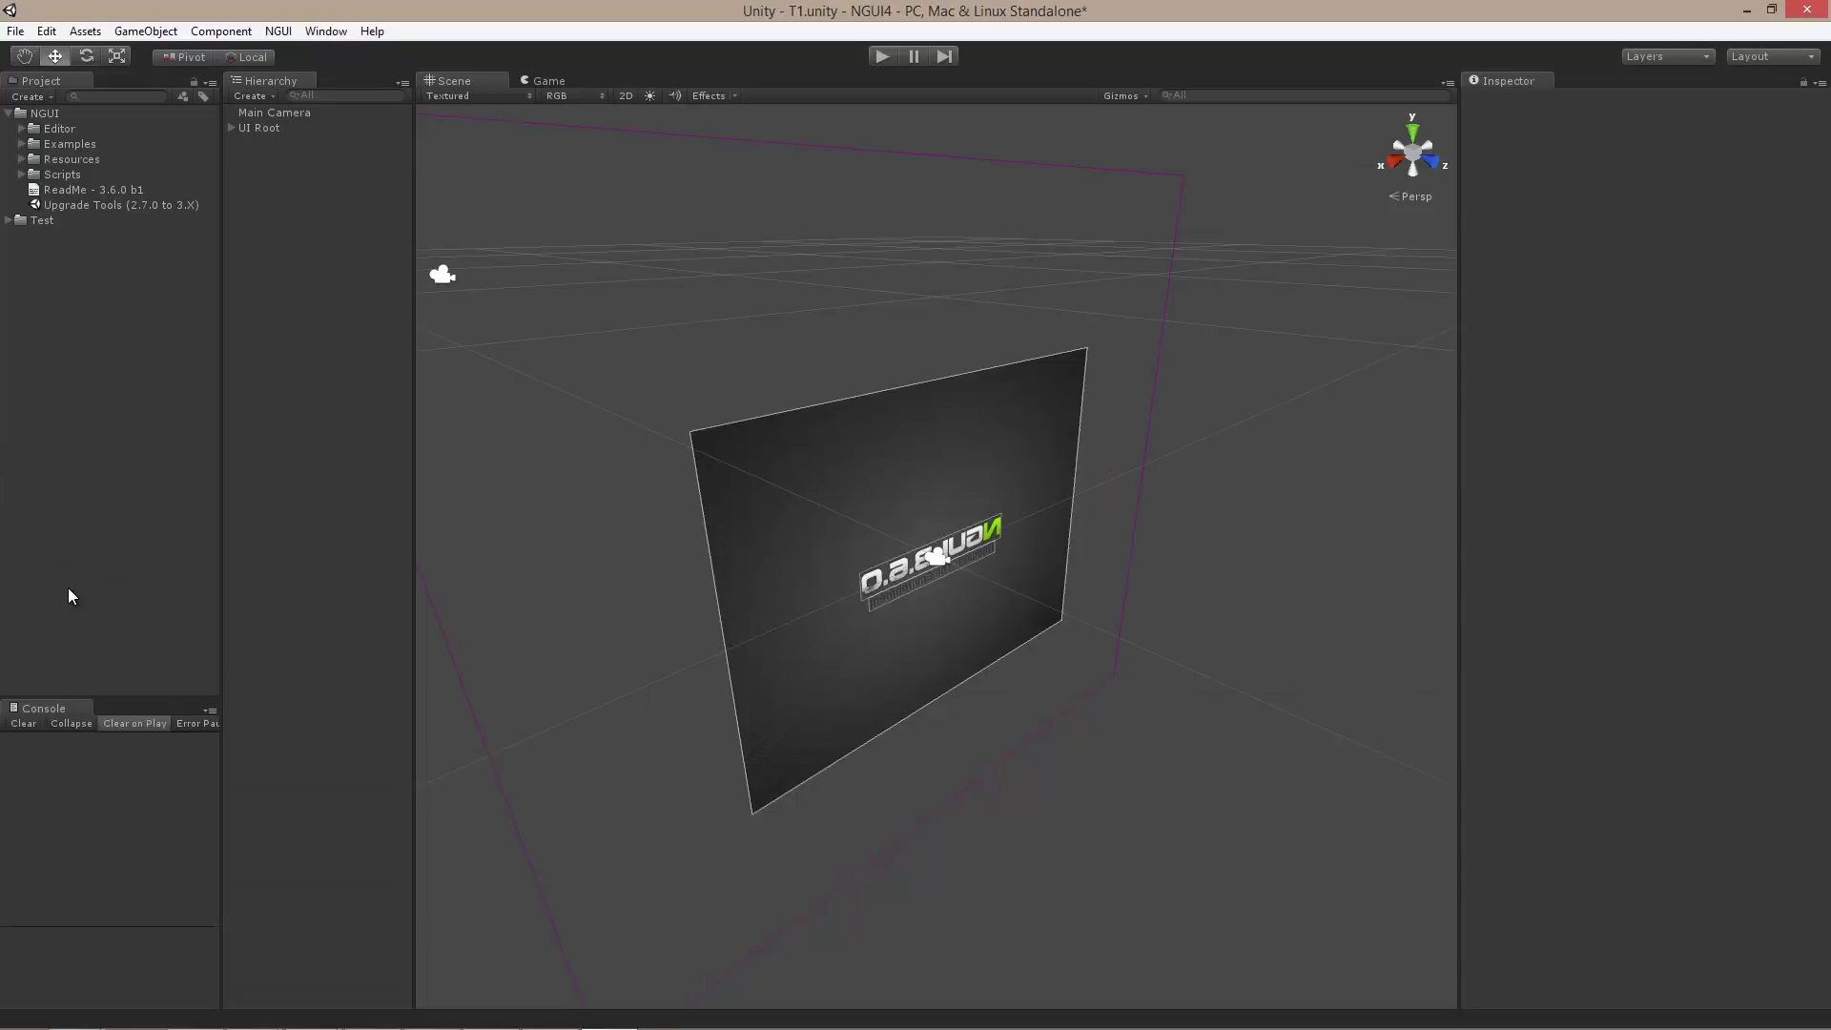
pyautogui.moveTo(262, 82); pyautogui.dragTo(202, 284)
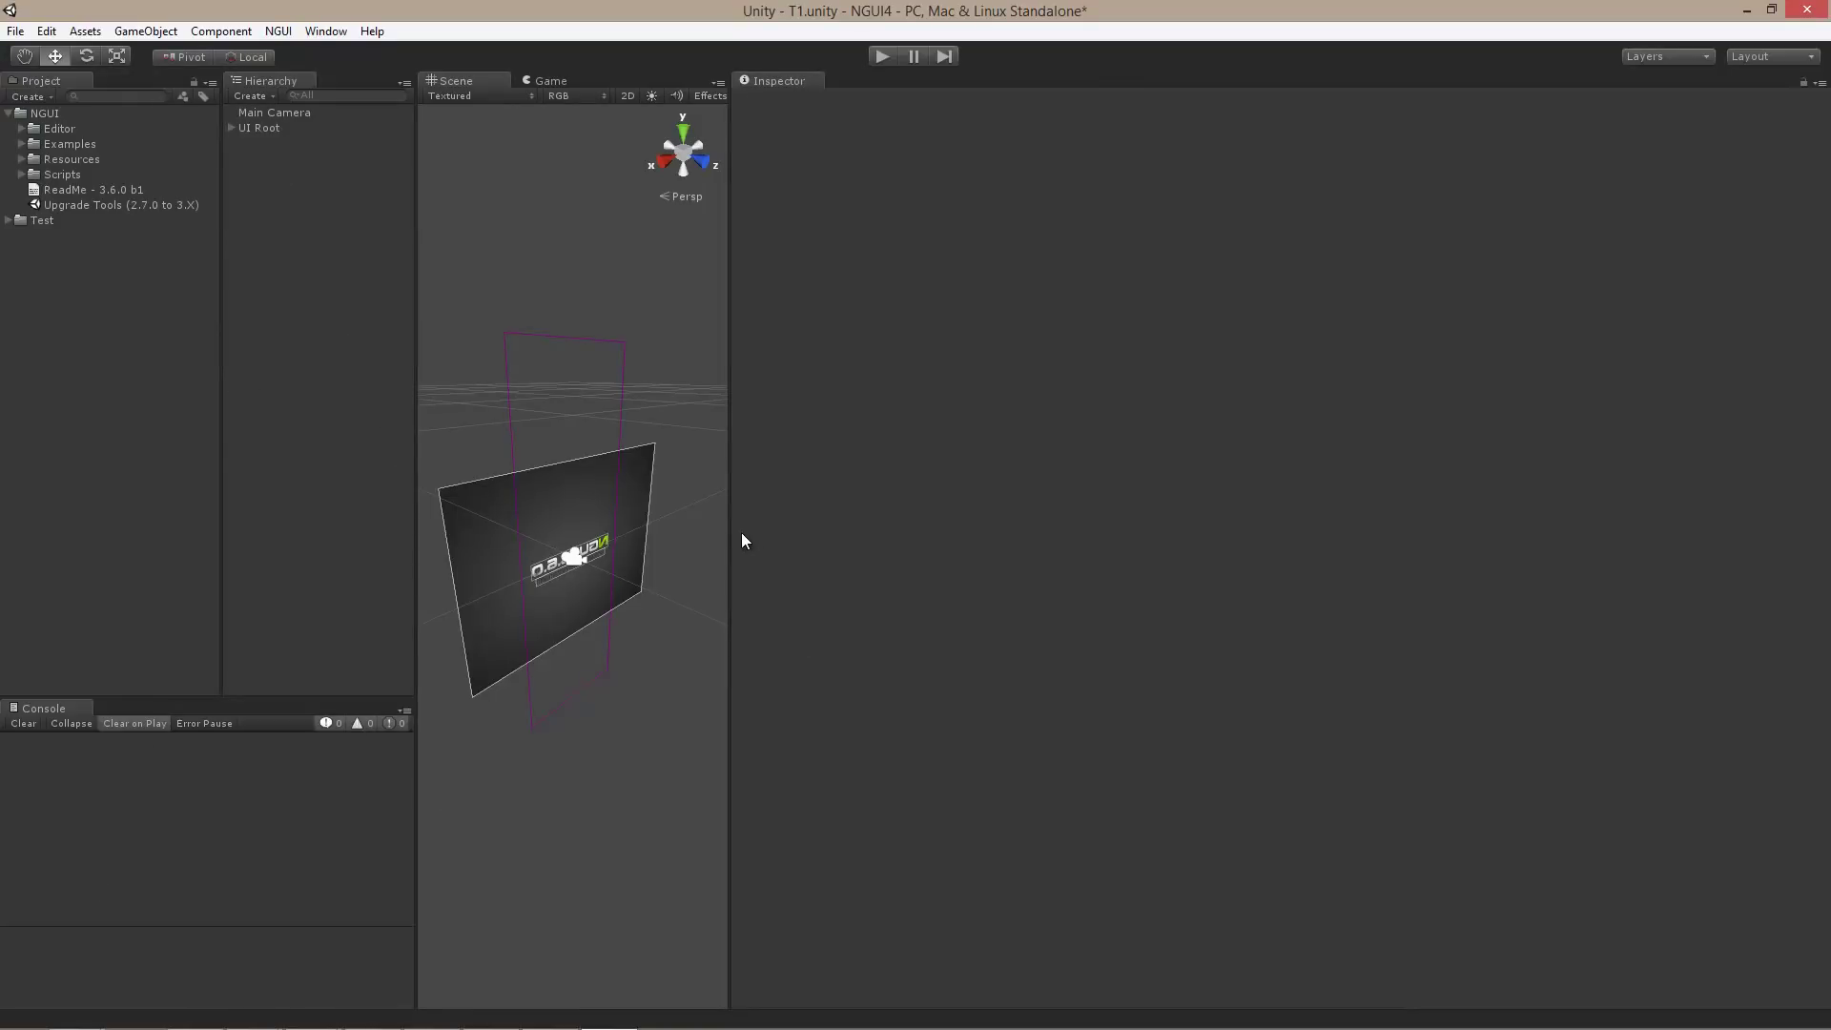
pyautogui.moveTo(730, 524); pyautogui.dragTo(1577, 510)
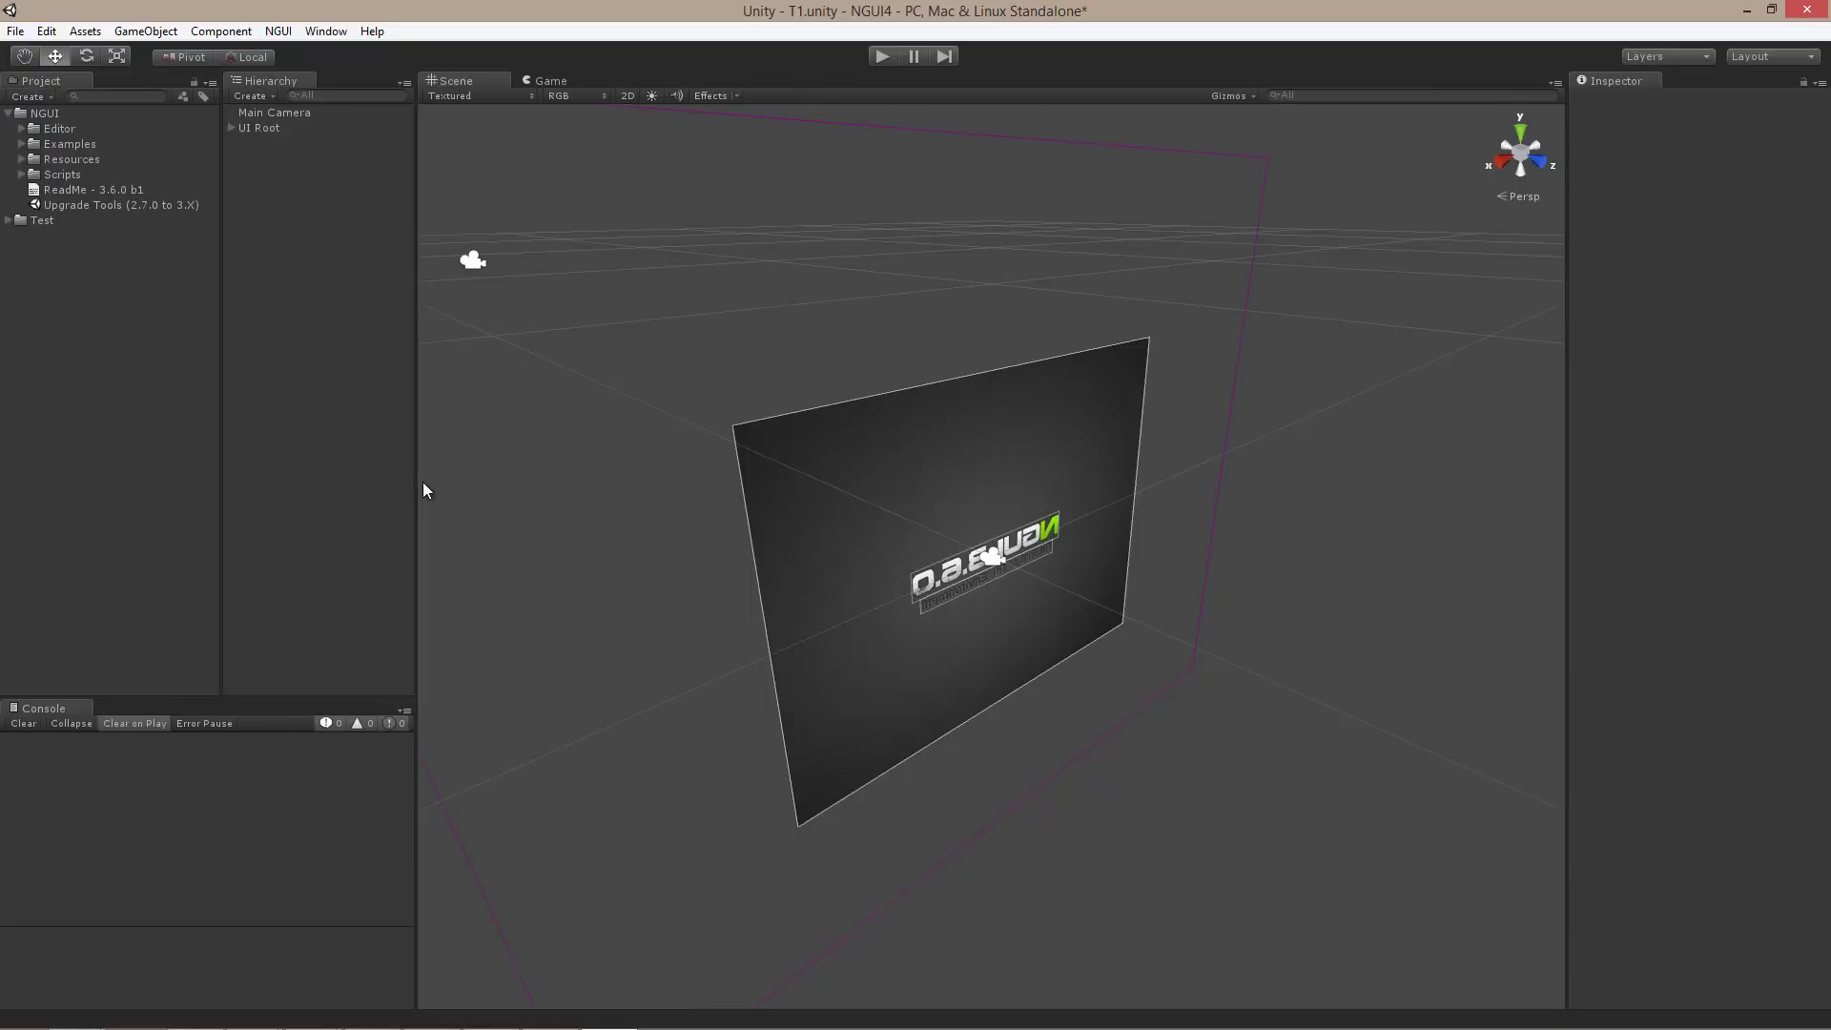
pyautogui.moveTo(421, 483); pyautogui.dragTo(483, 483)
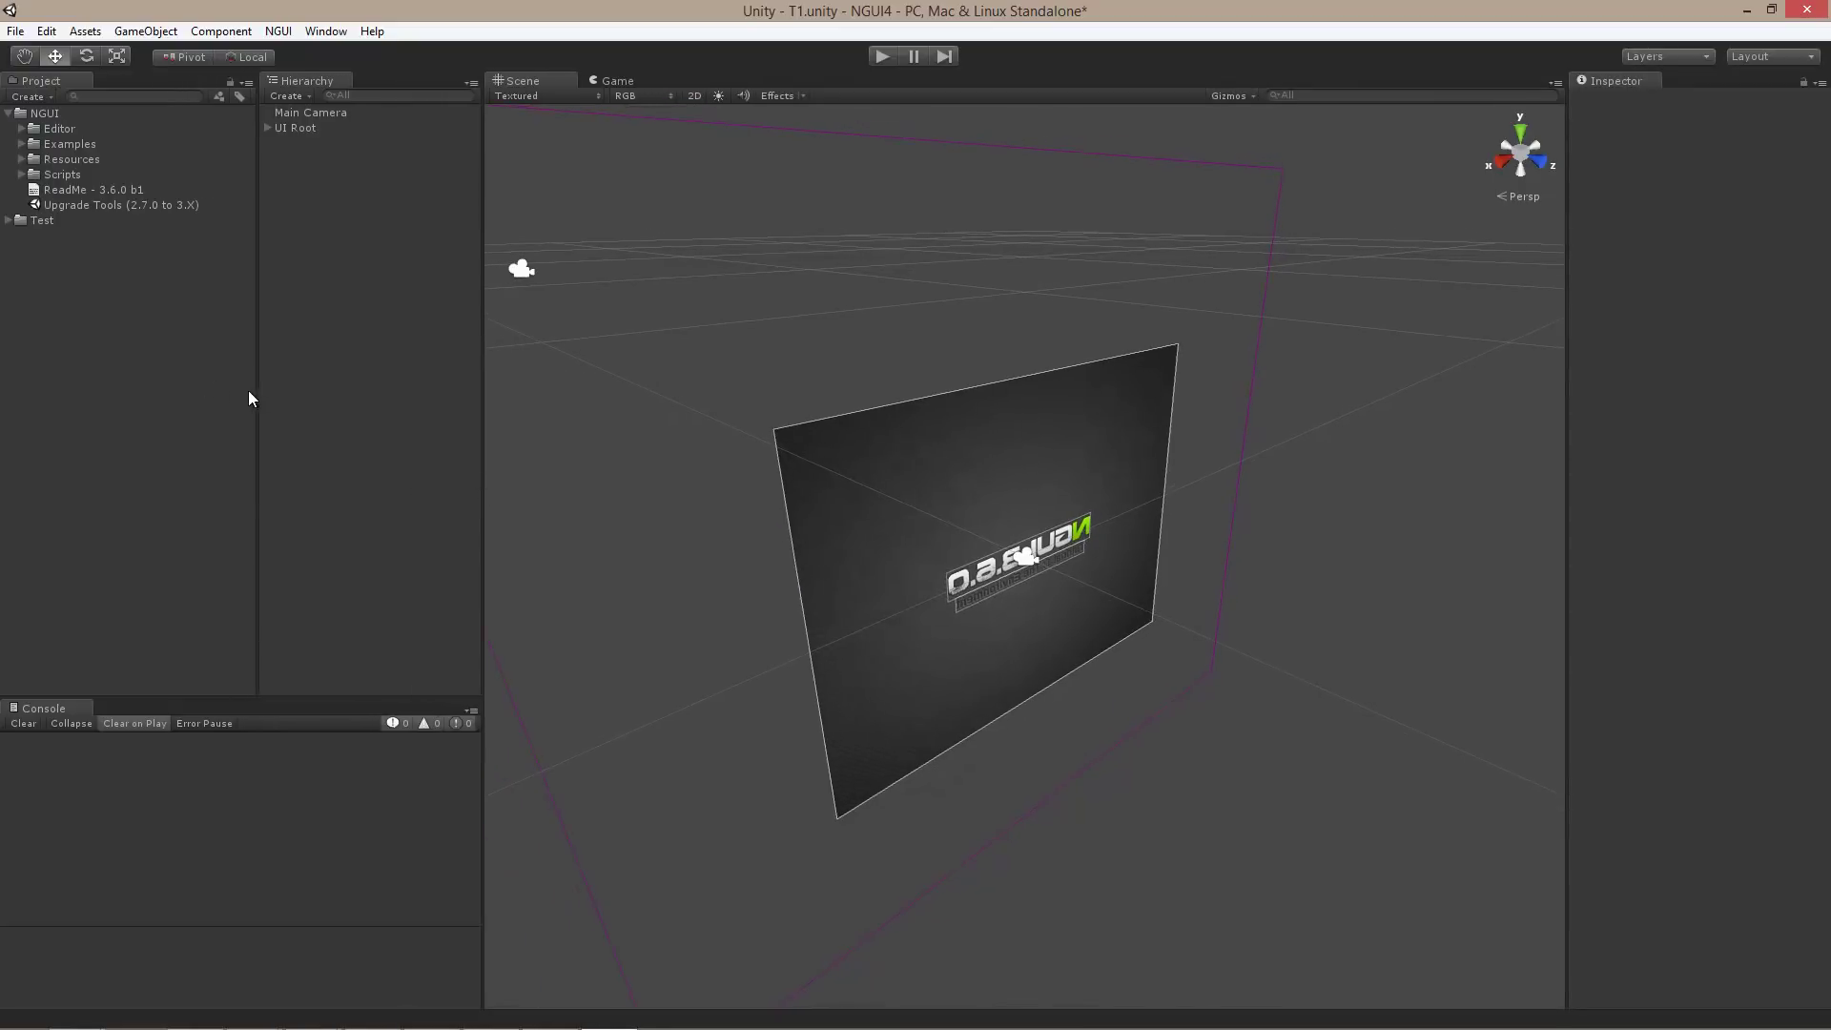
# Narrow the Project panel, dock the Game view under the Scene view, and make it taller.
pyautogui.moveTo(252, 390); pyautogui.dragTo(239, 391)
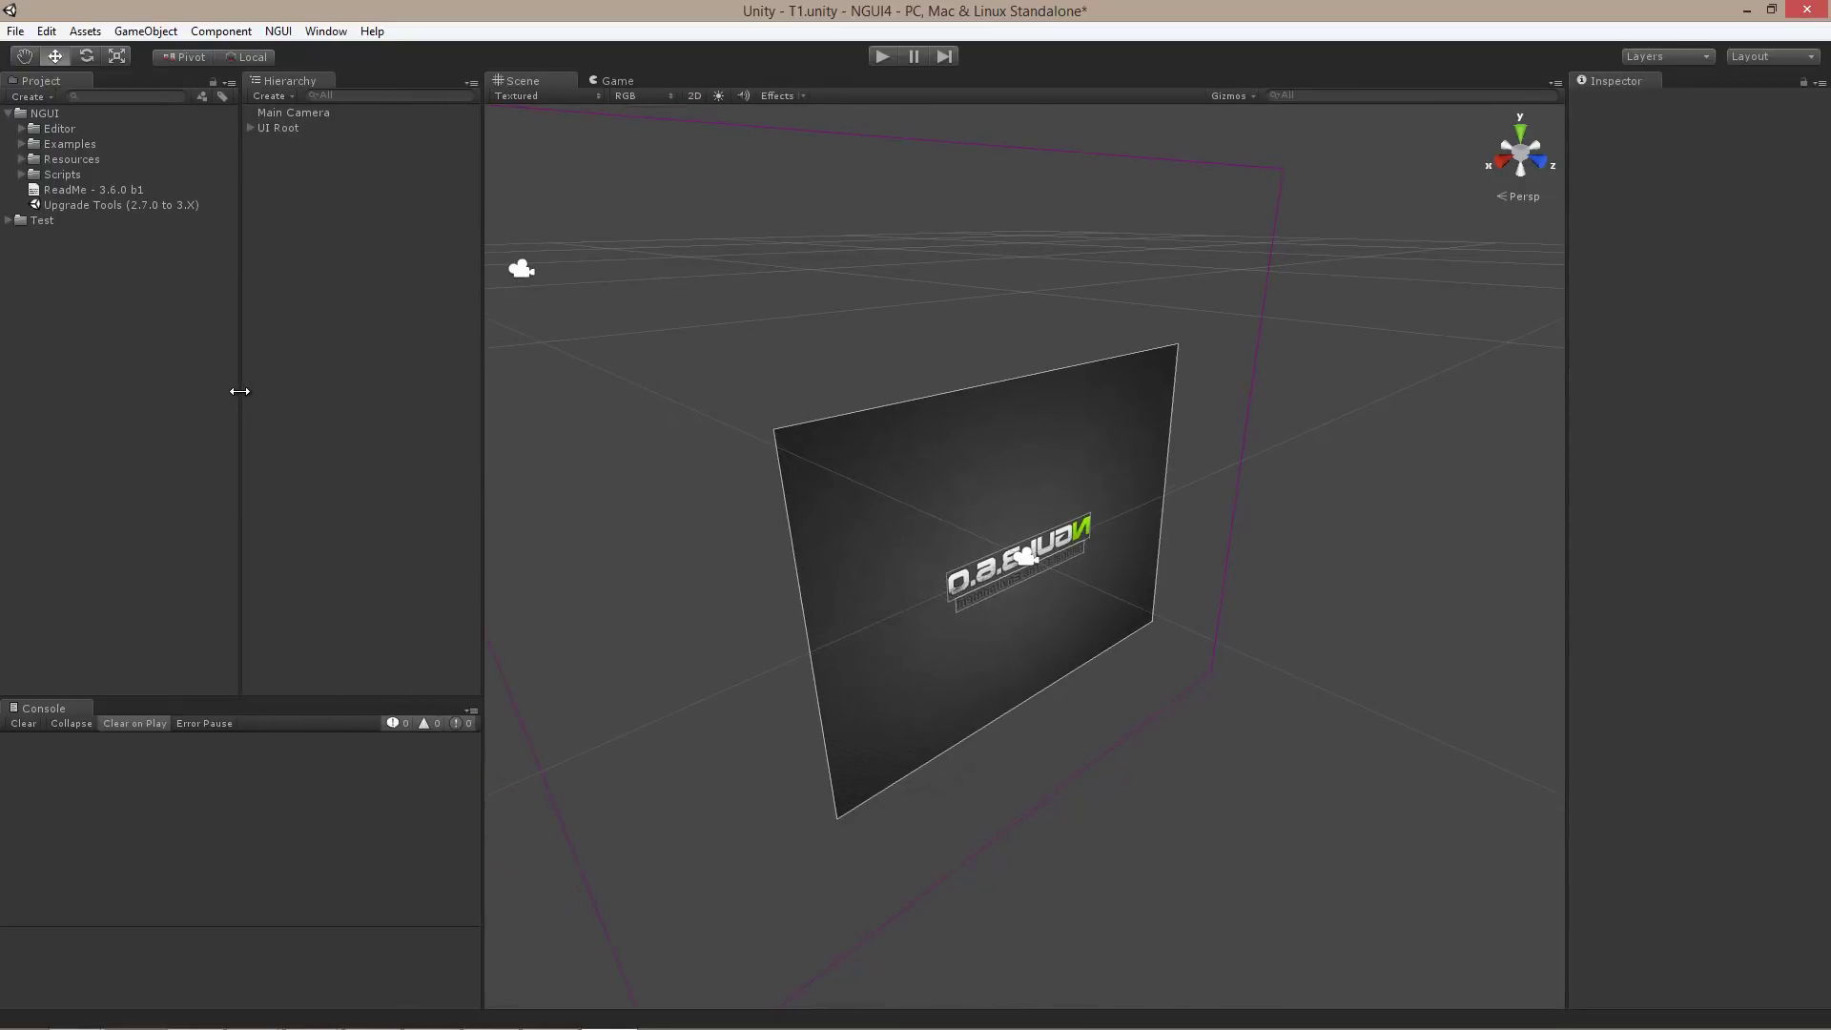
pyautogui.click(615, 82)
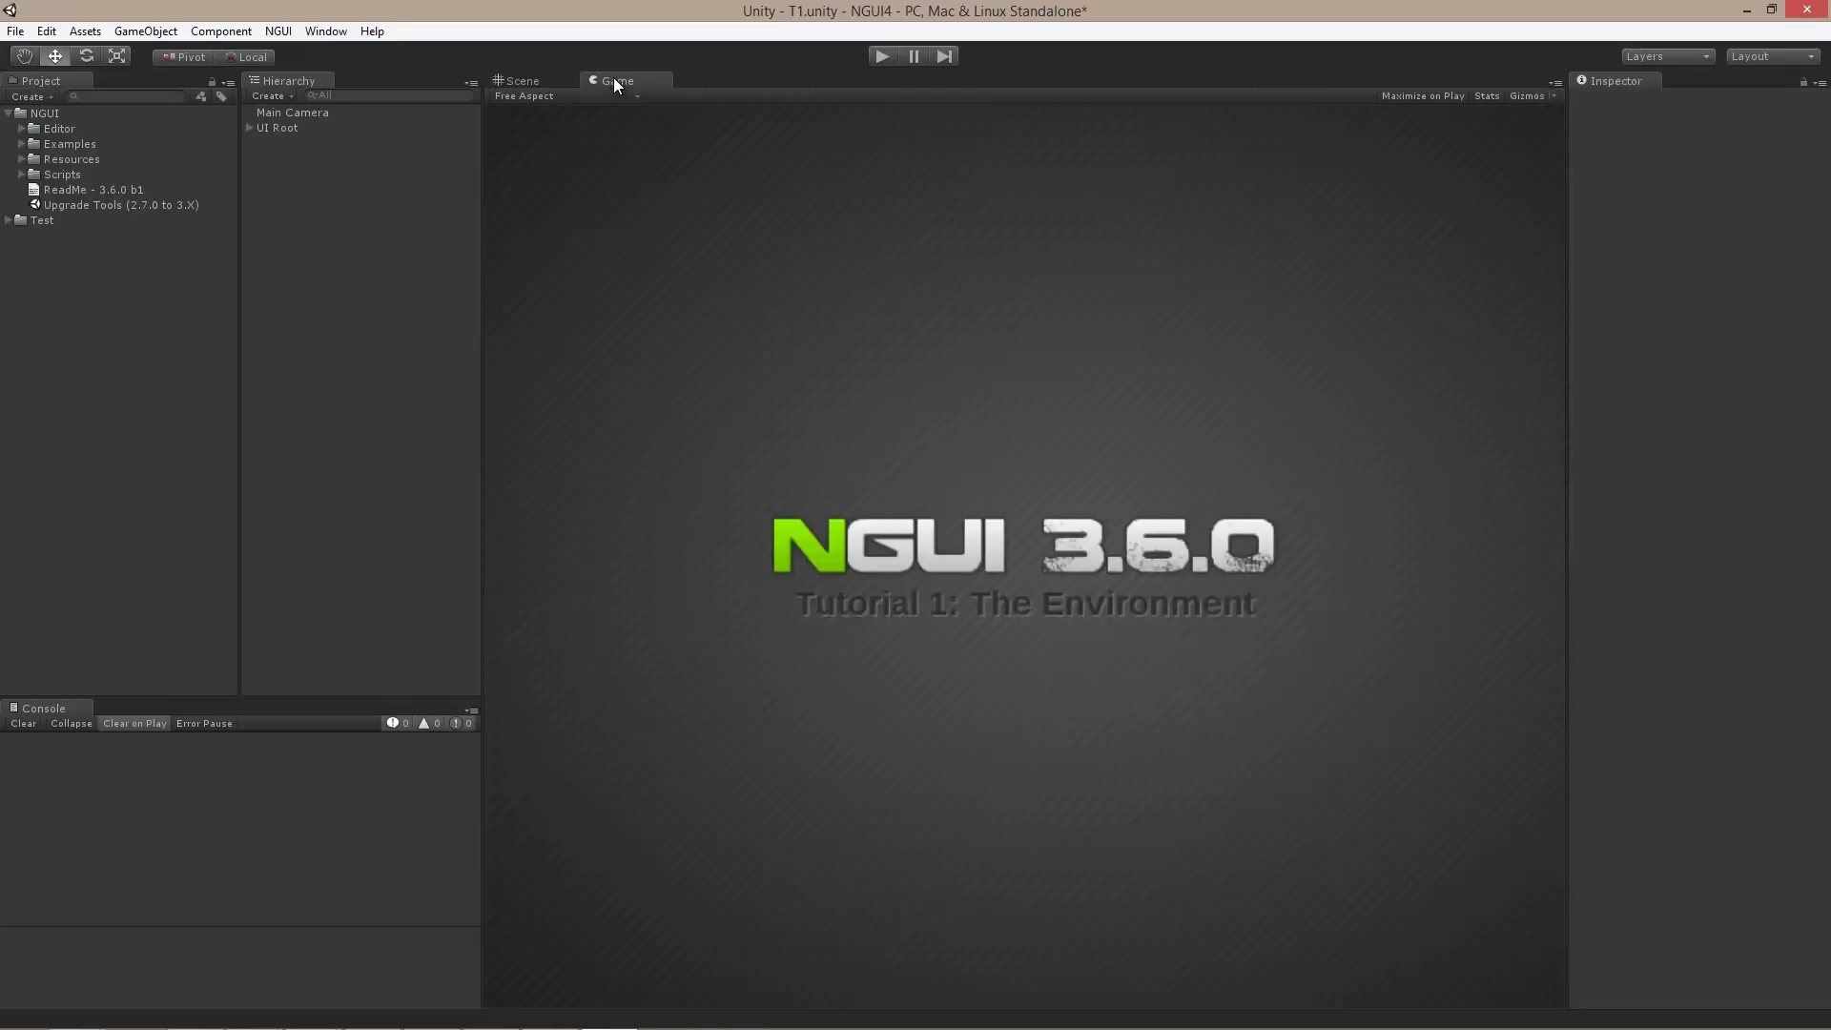
pyautogui.moveTo(615, 83); pyautogui.dragTo(984, 862)
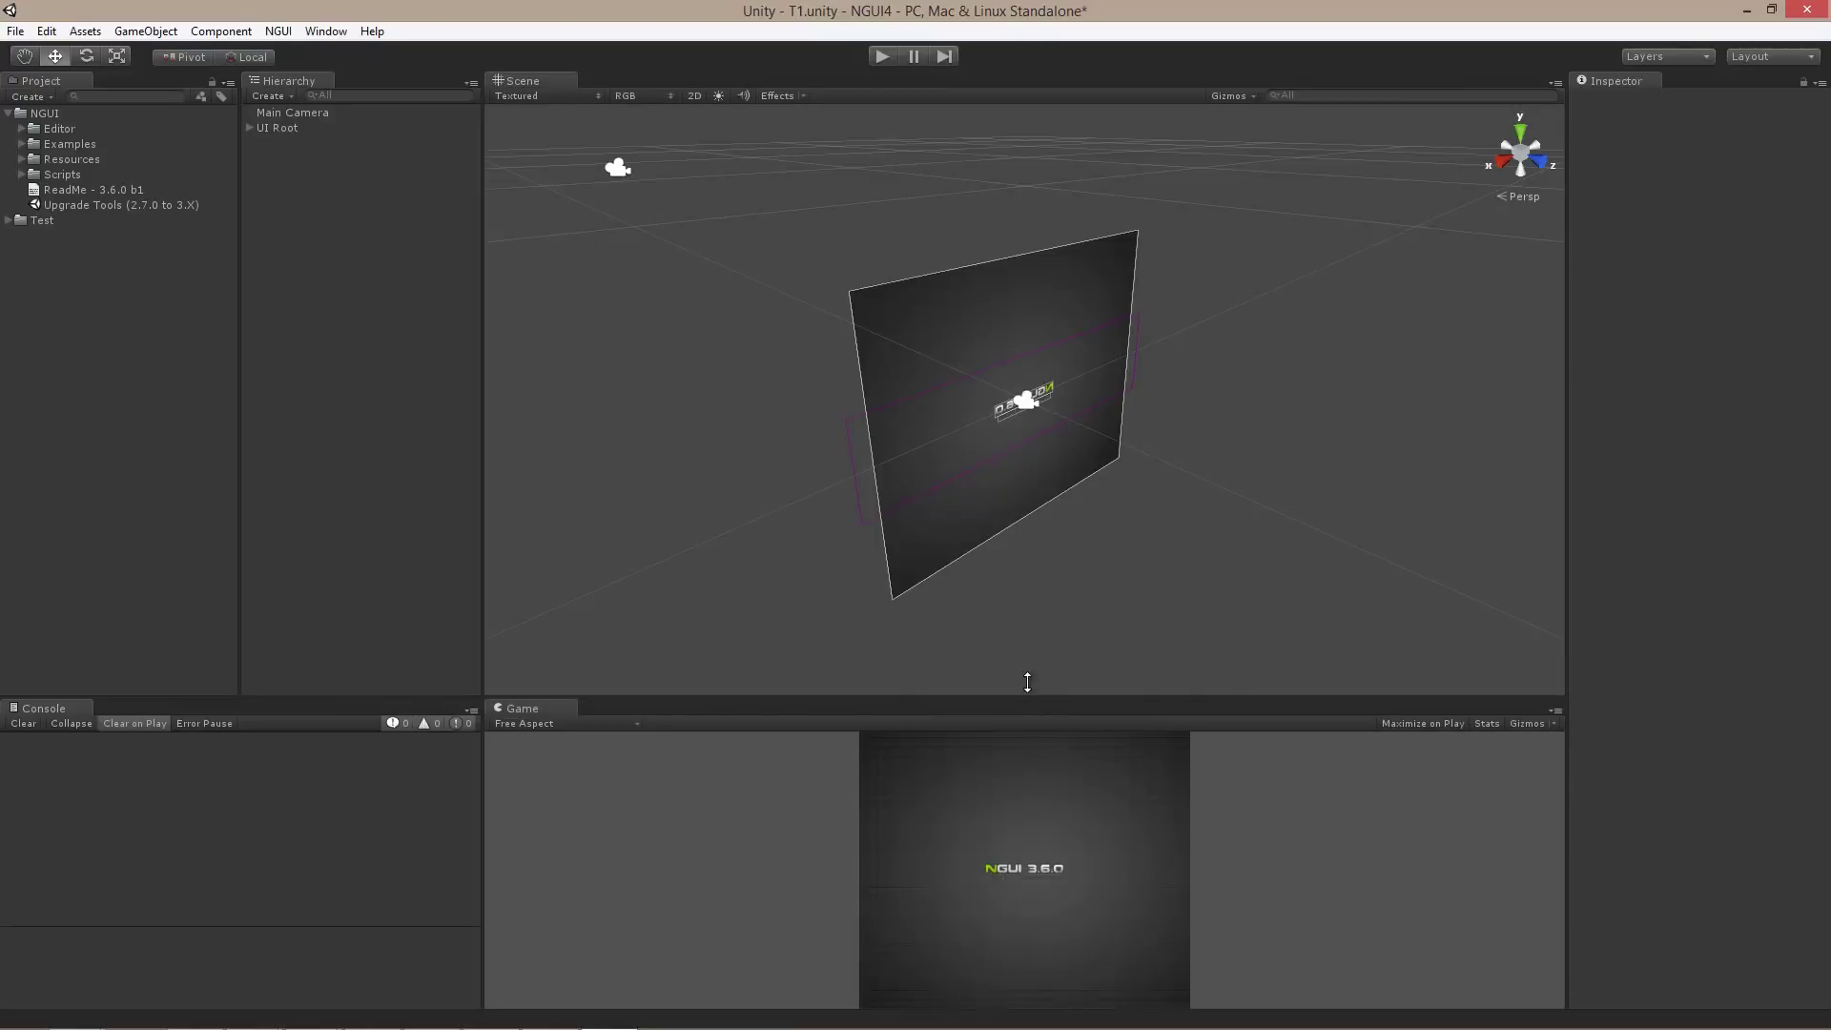
pyautogui.moveTo(1027, 682); pyautogui.dragTo(1018, 475)
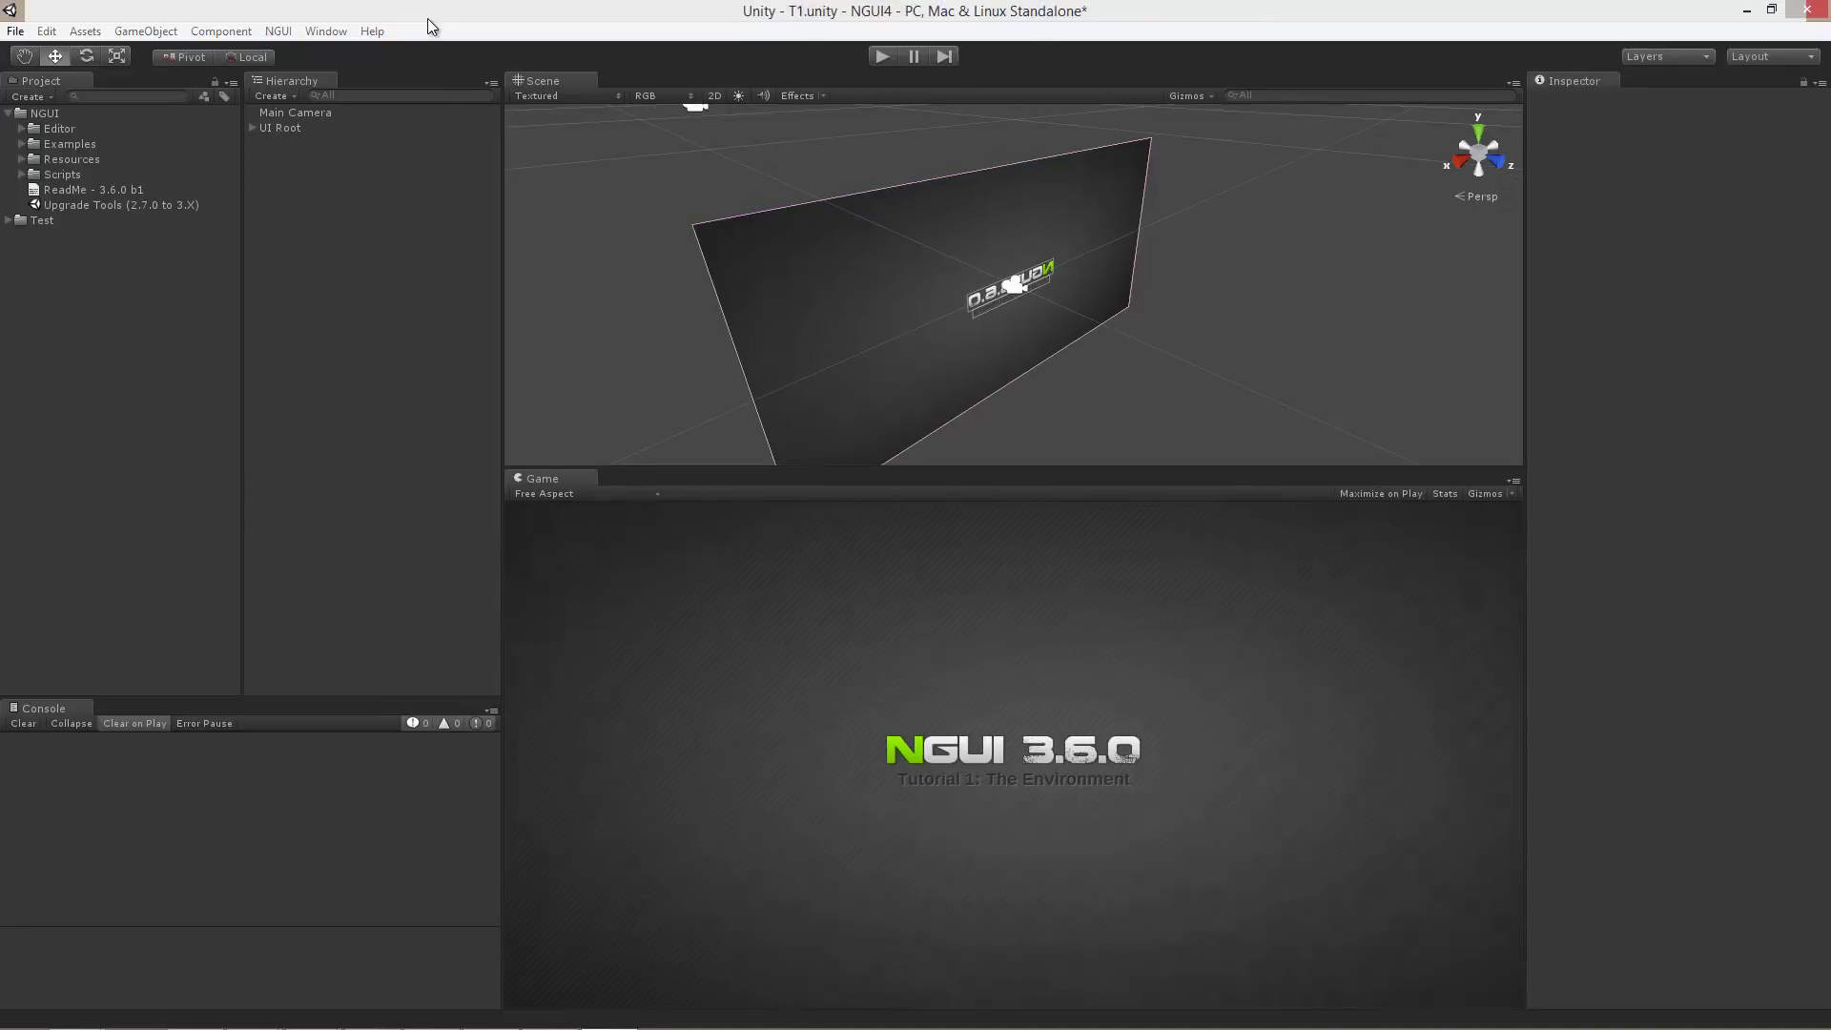
# Open NGUI's Prefab Toolbar and drop a Popup prefab into the Scene view.
pyautogui.click(280, 31)
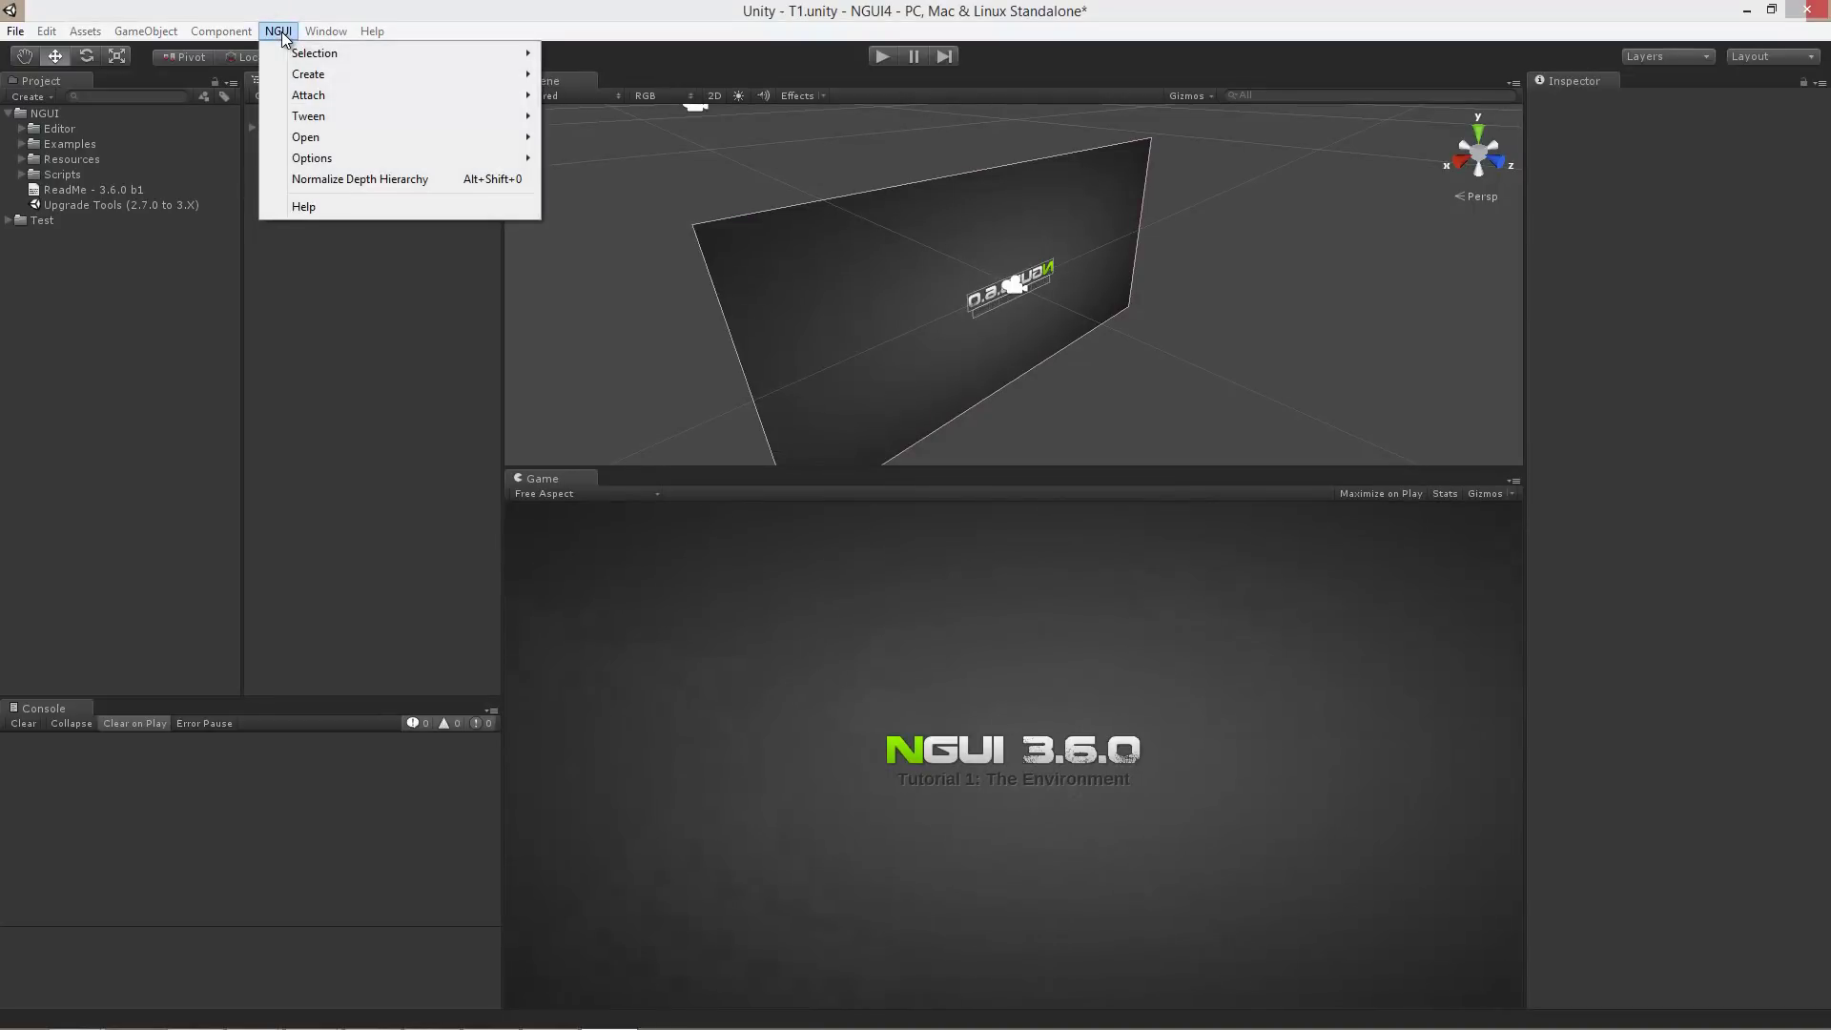
pyautogui.moveTo(324, 140)
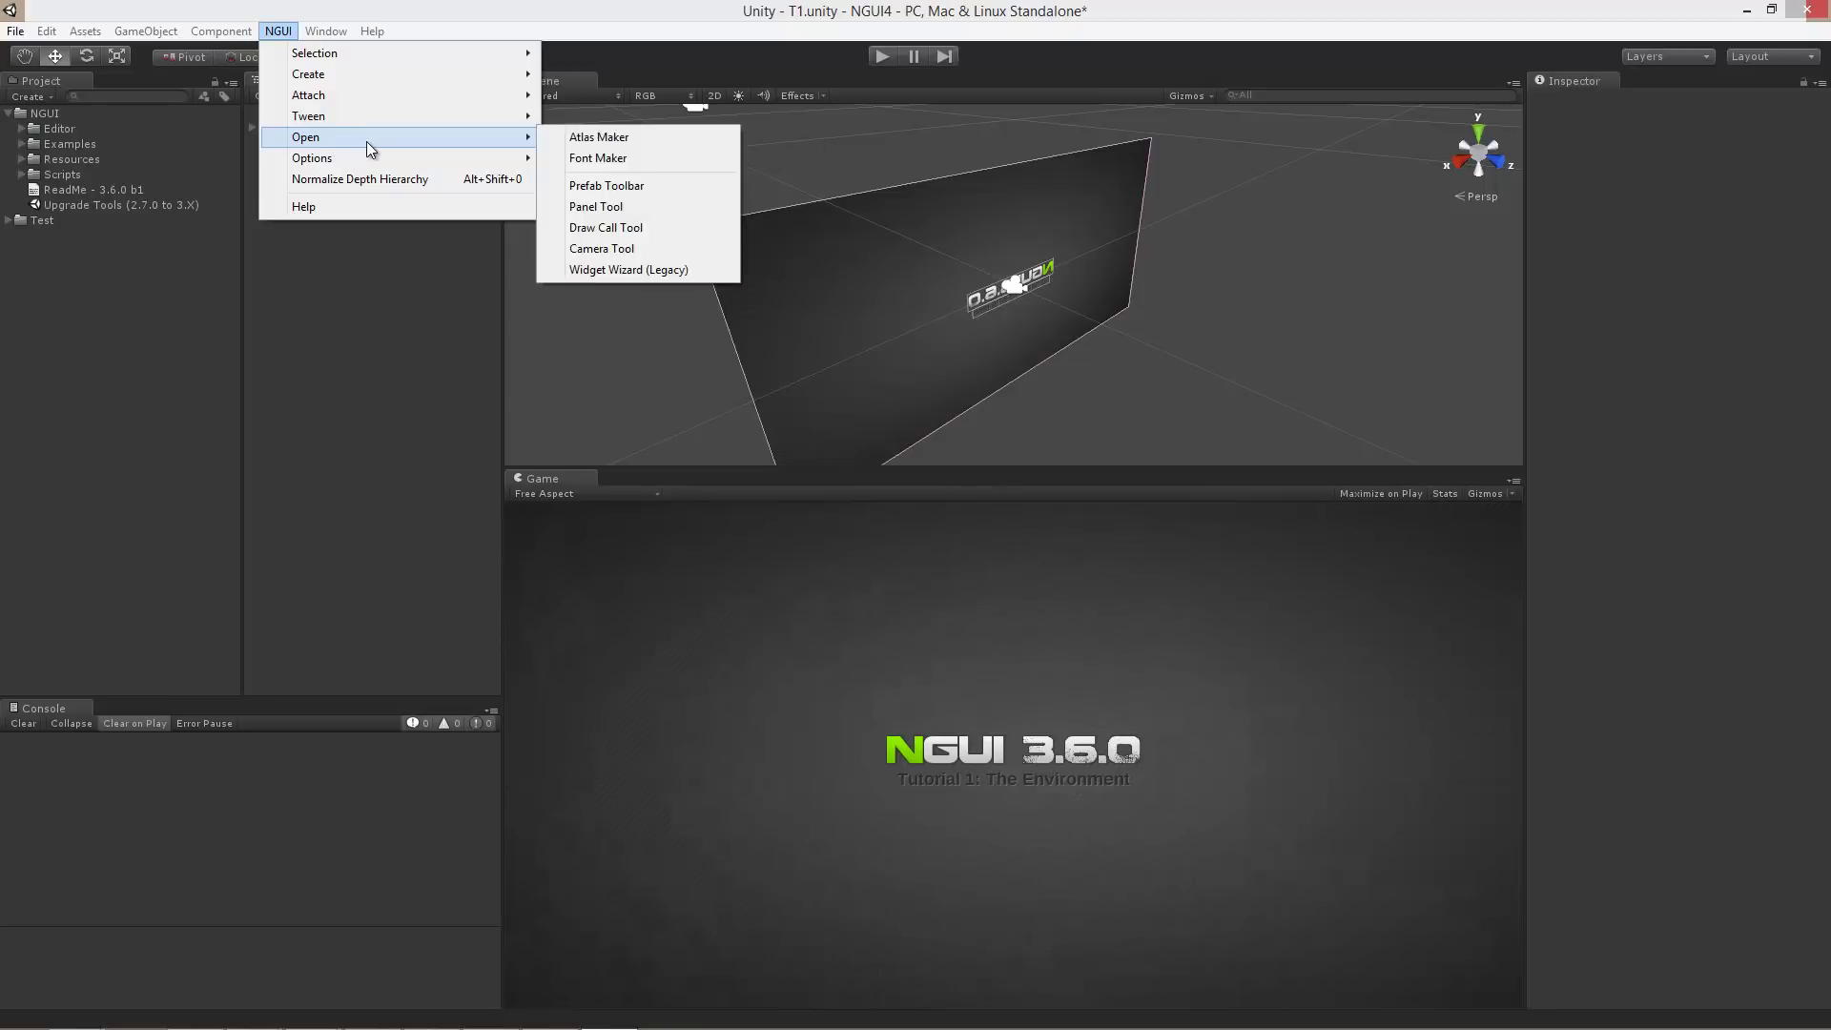
pyautogui.click(654, 189)
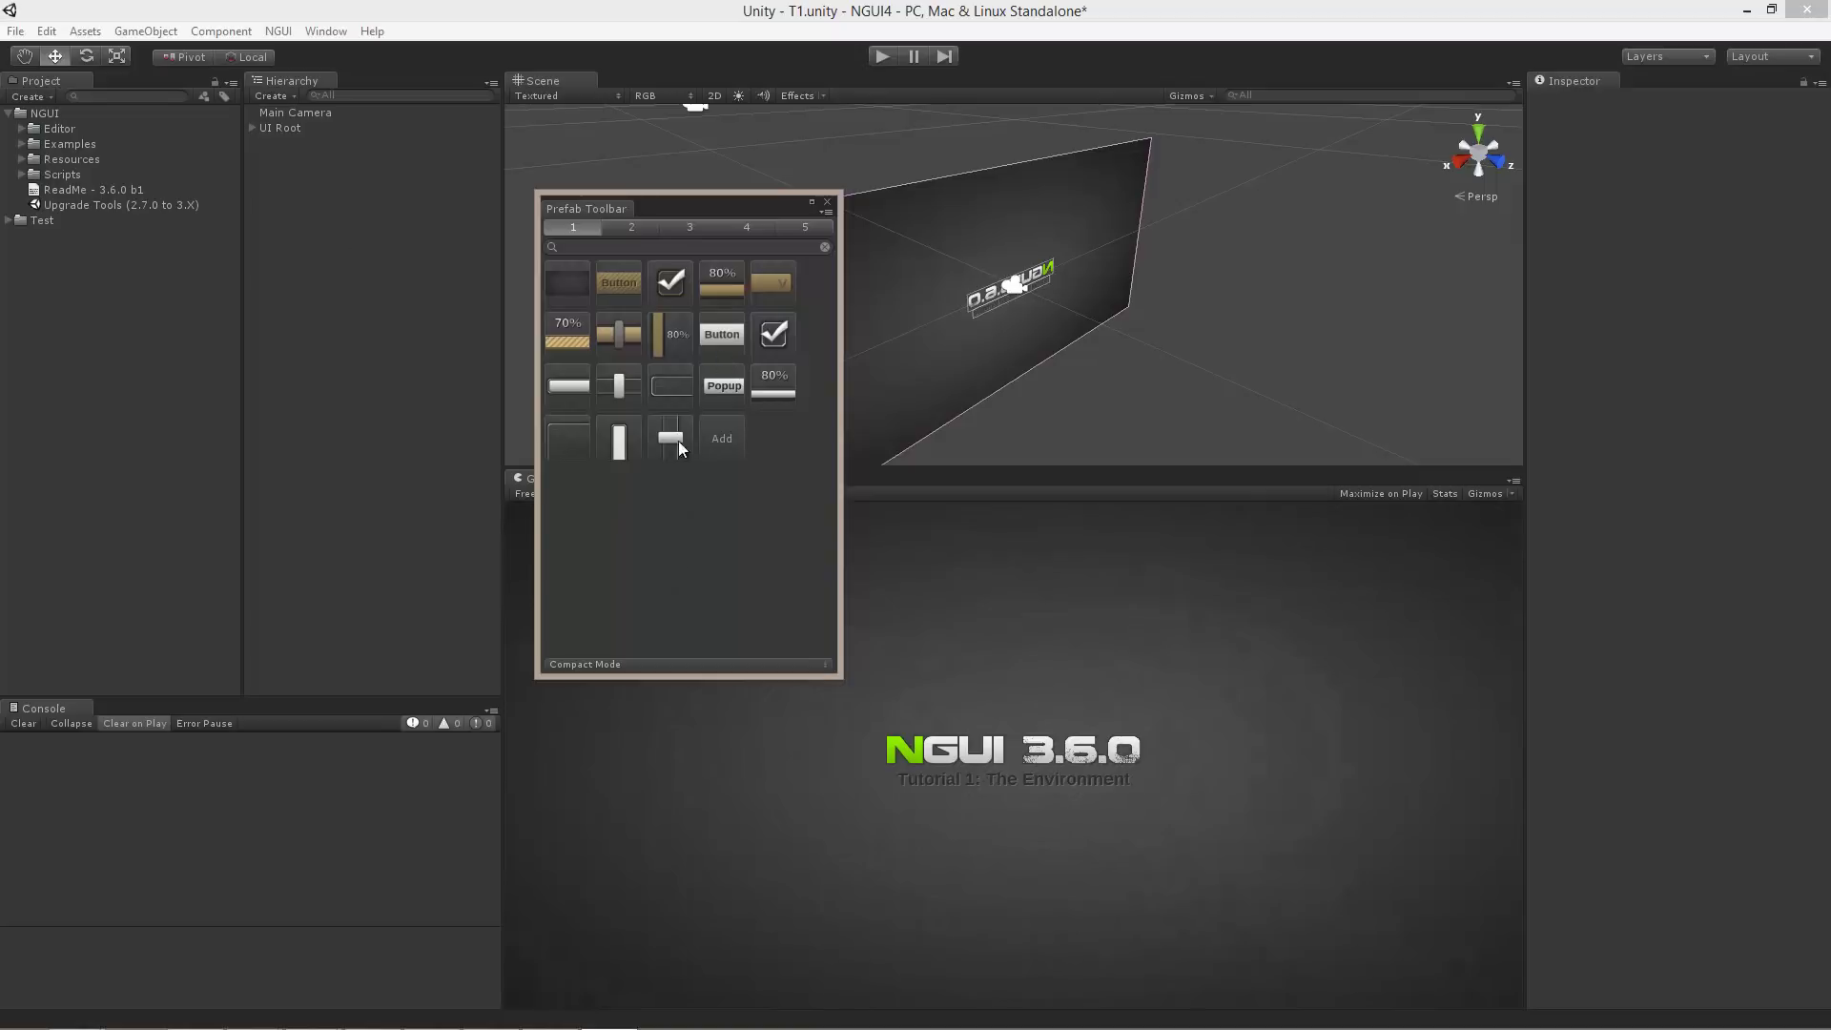
pyautogui.moveTo(723, 391); pyautogui.dragTo(1085, 315)
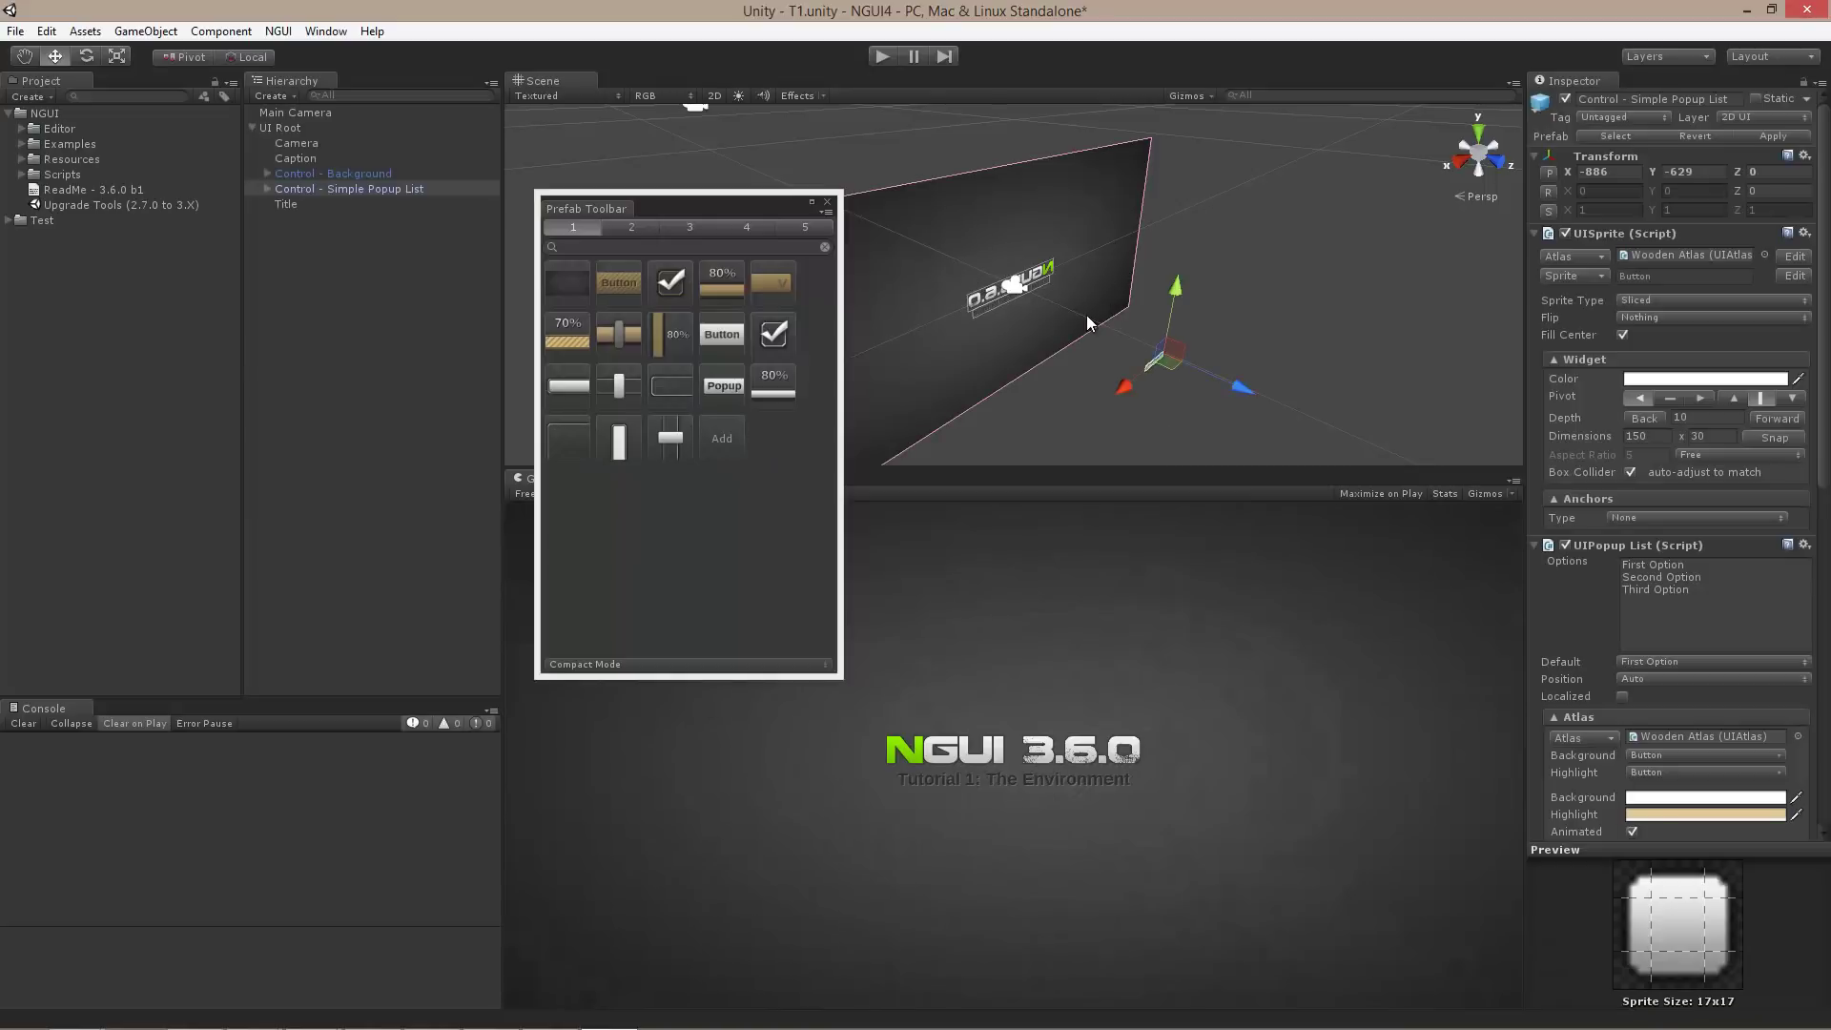
pyautogui.click(1085, 315)
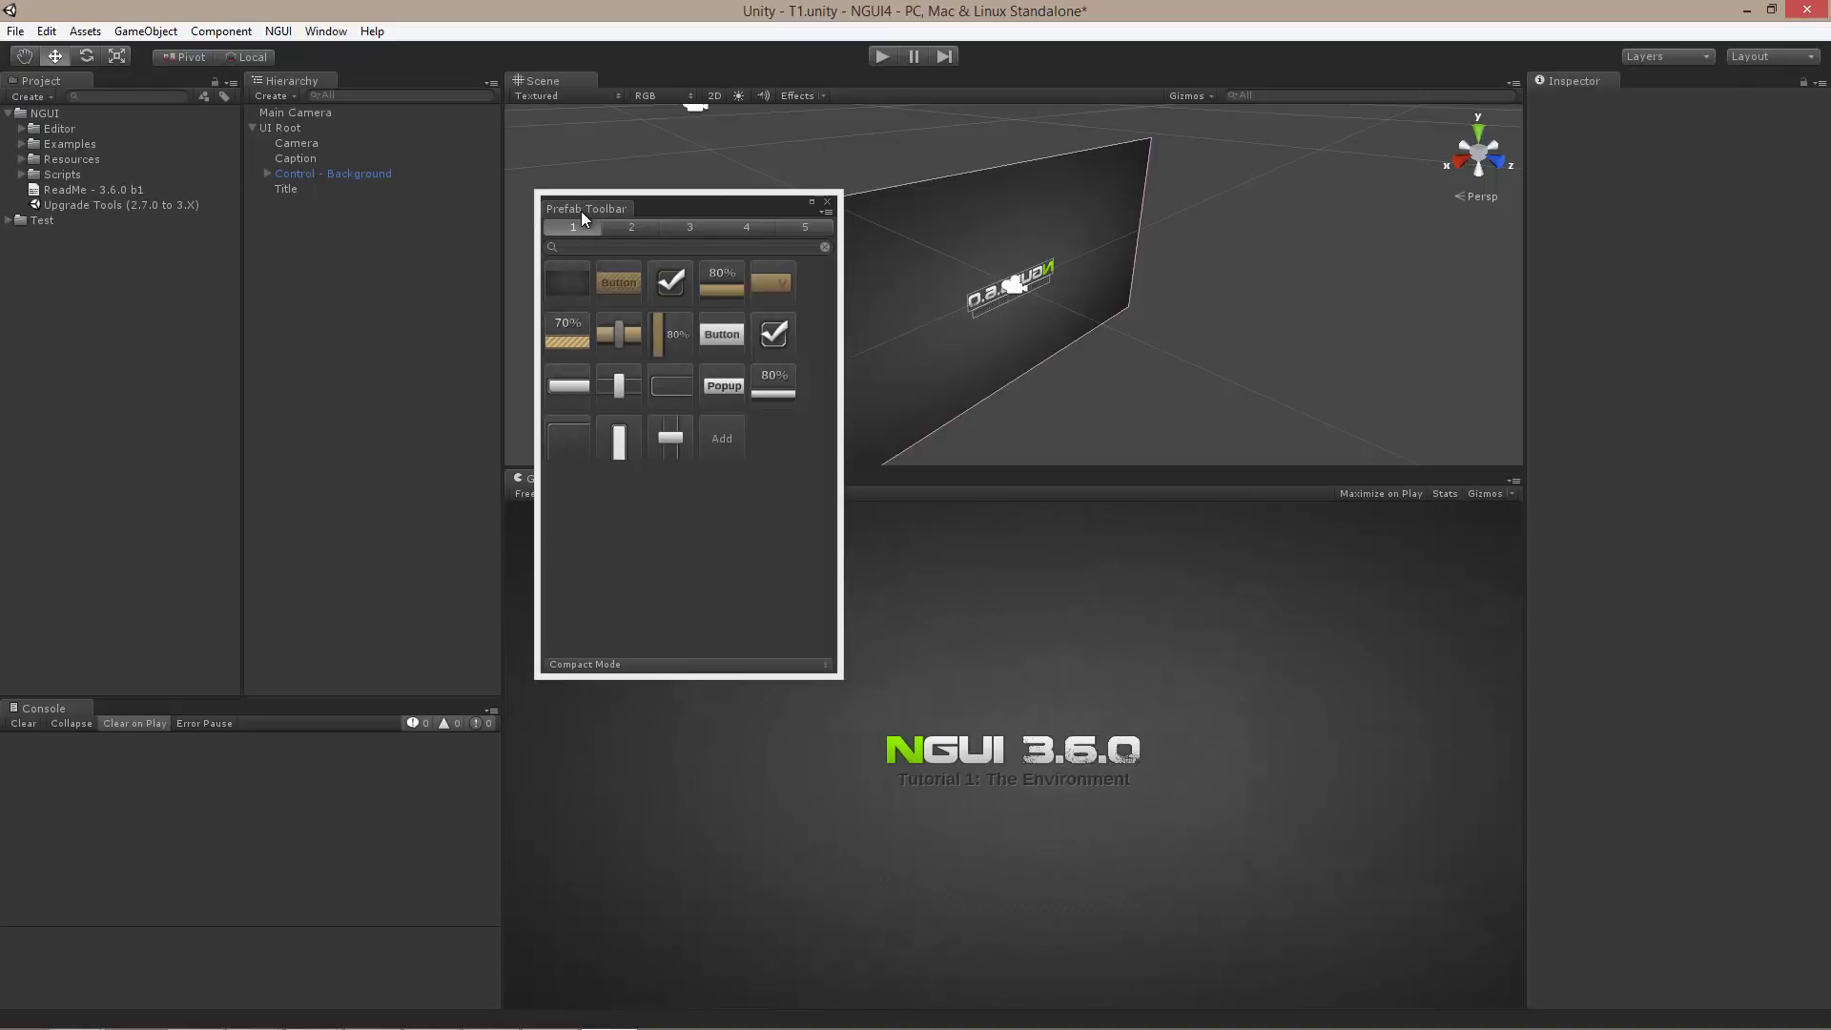
# Dock the Prefab Toolbar as a single column by the Hierarchy, with a taller Game view under Scene.
pyautogui.moveTo(581, 210); pyautogui.dragTo(508, 461)
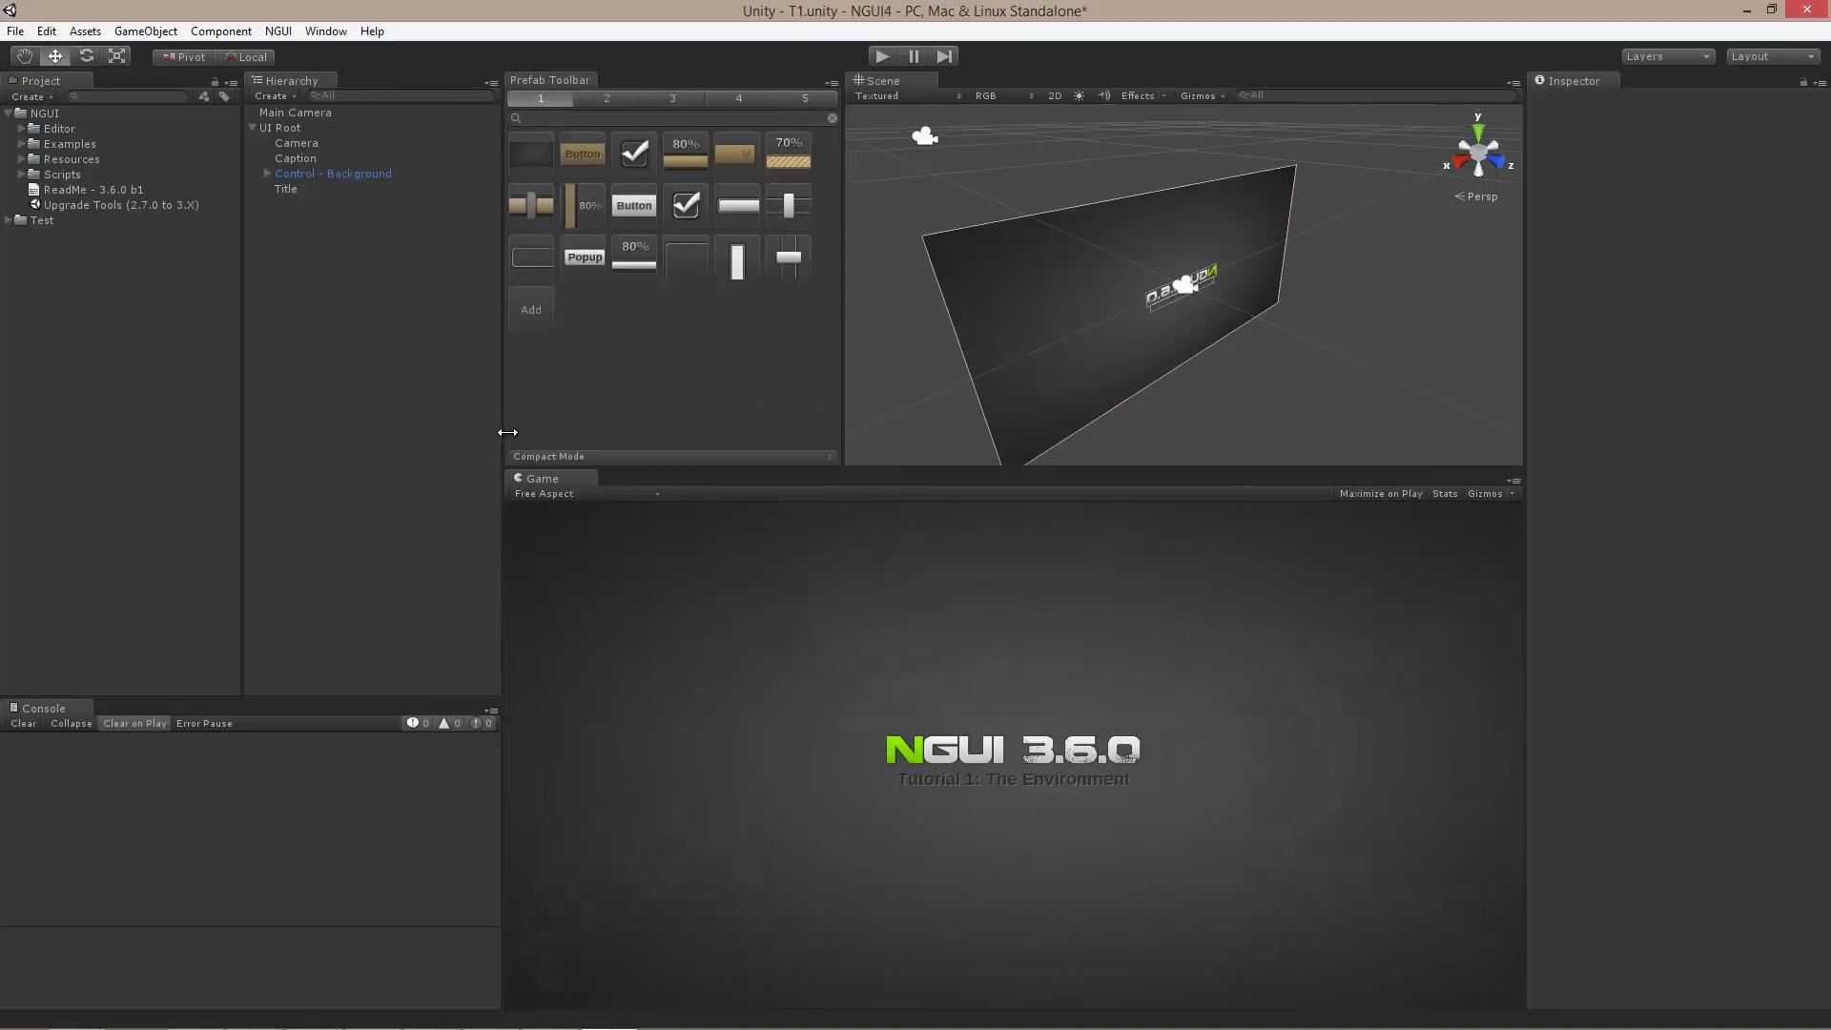
pyautogui.moveTo(555, 478); pyautogui.dragTo(1049, 463)
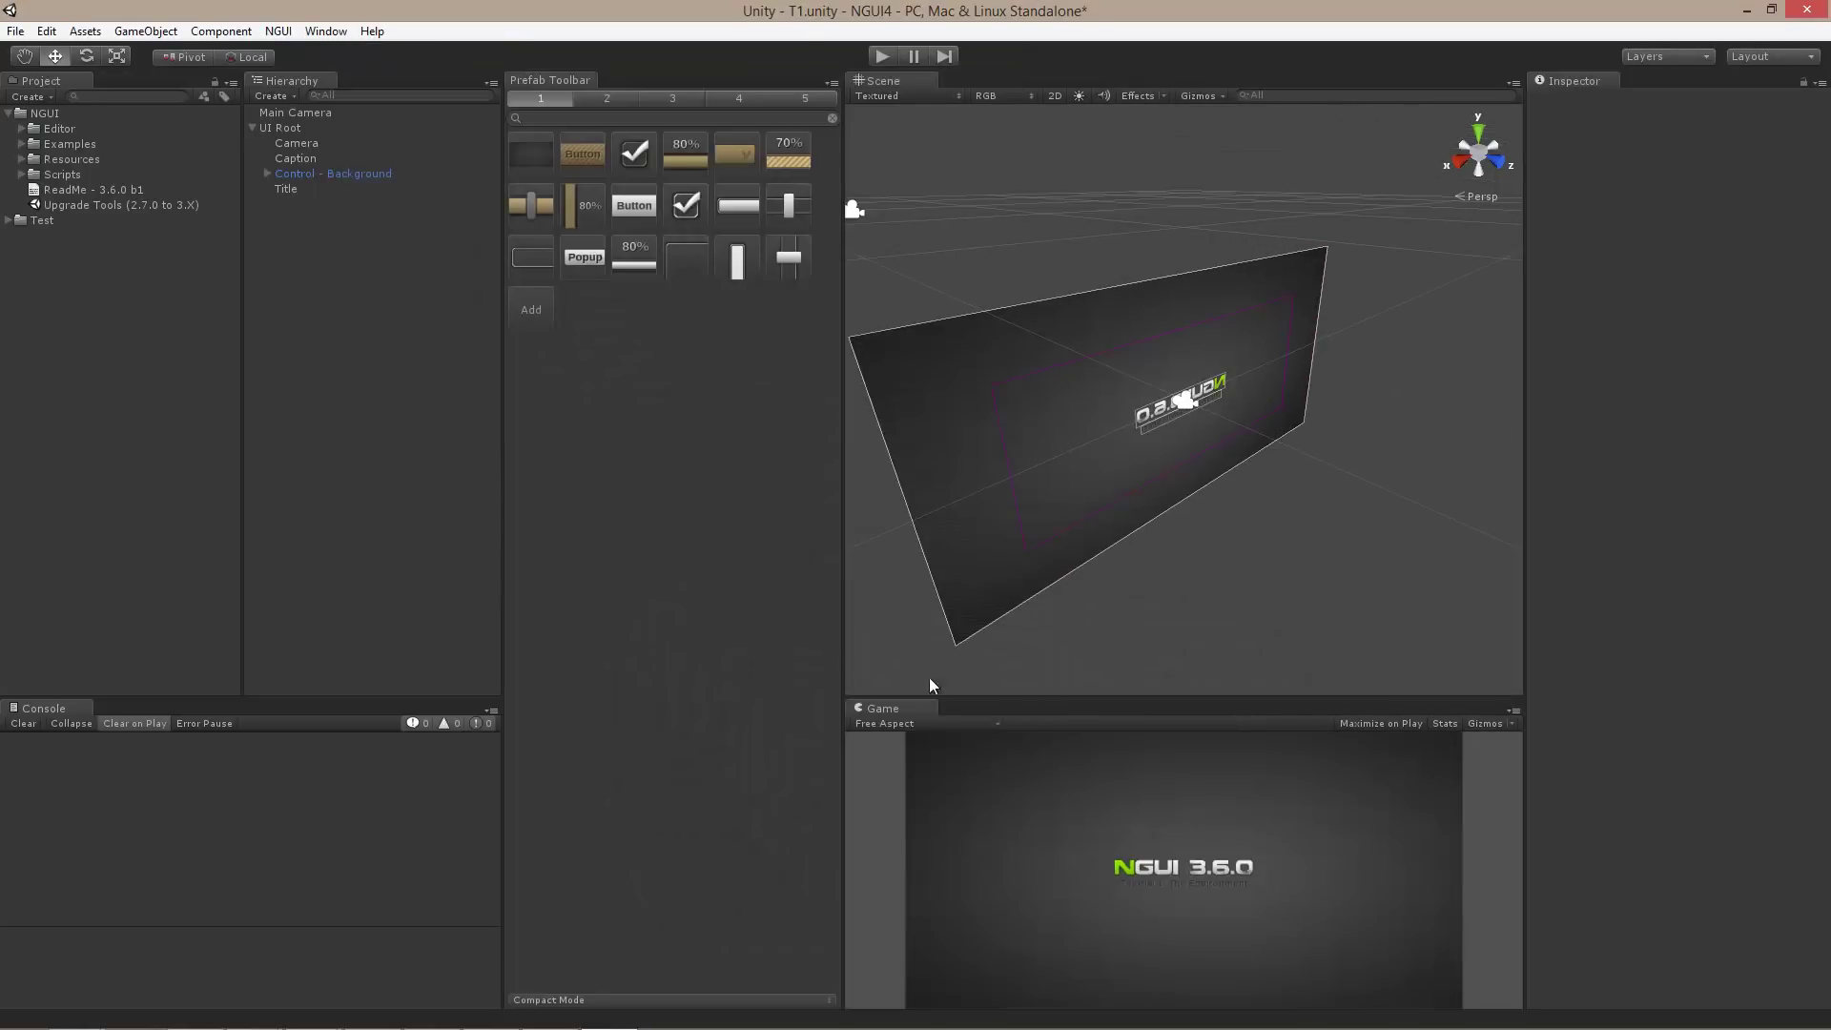
pyautogui.moveTo(843, 528); pyautogui.dragTo(617, 524)
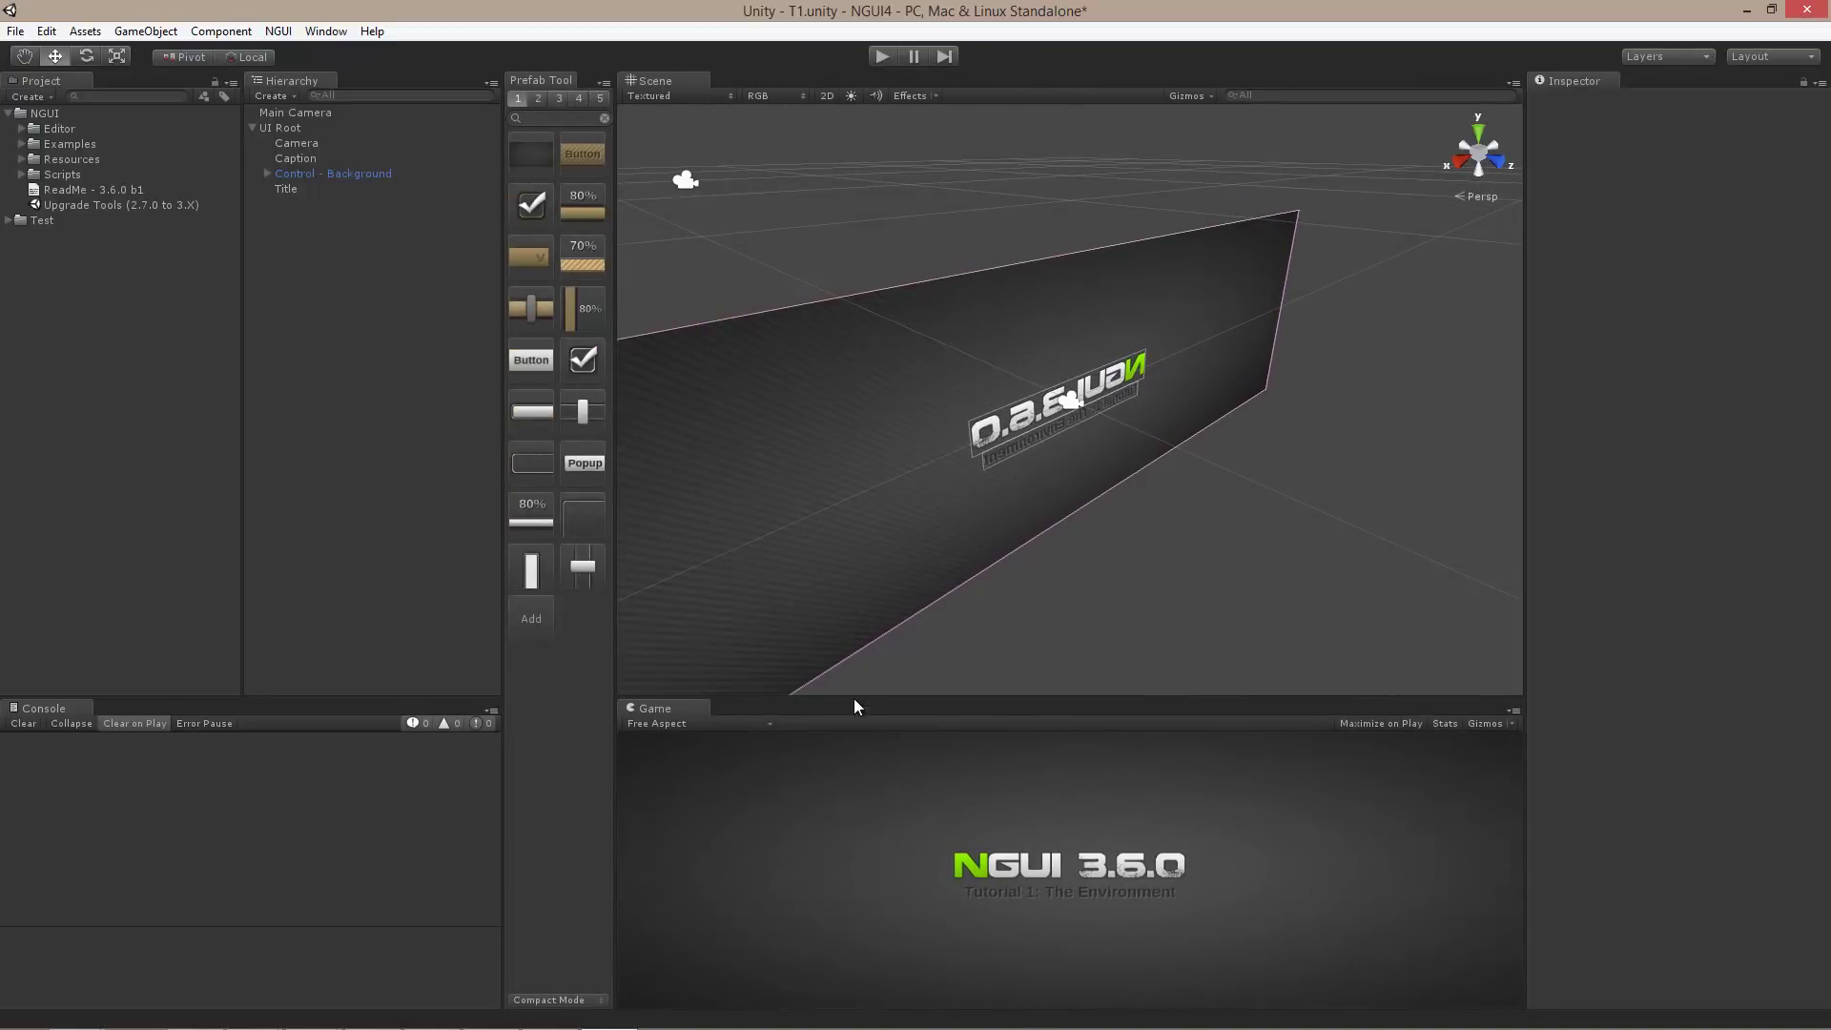
pyautogui.moveTo(853, 697); pyautogui.dragTo(890, 505)
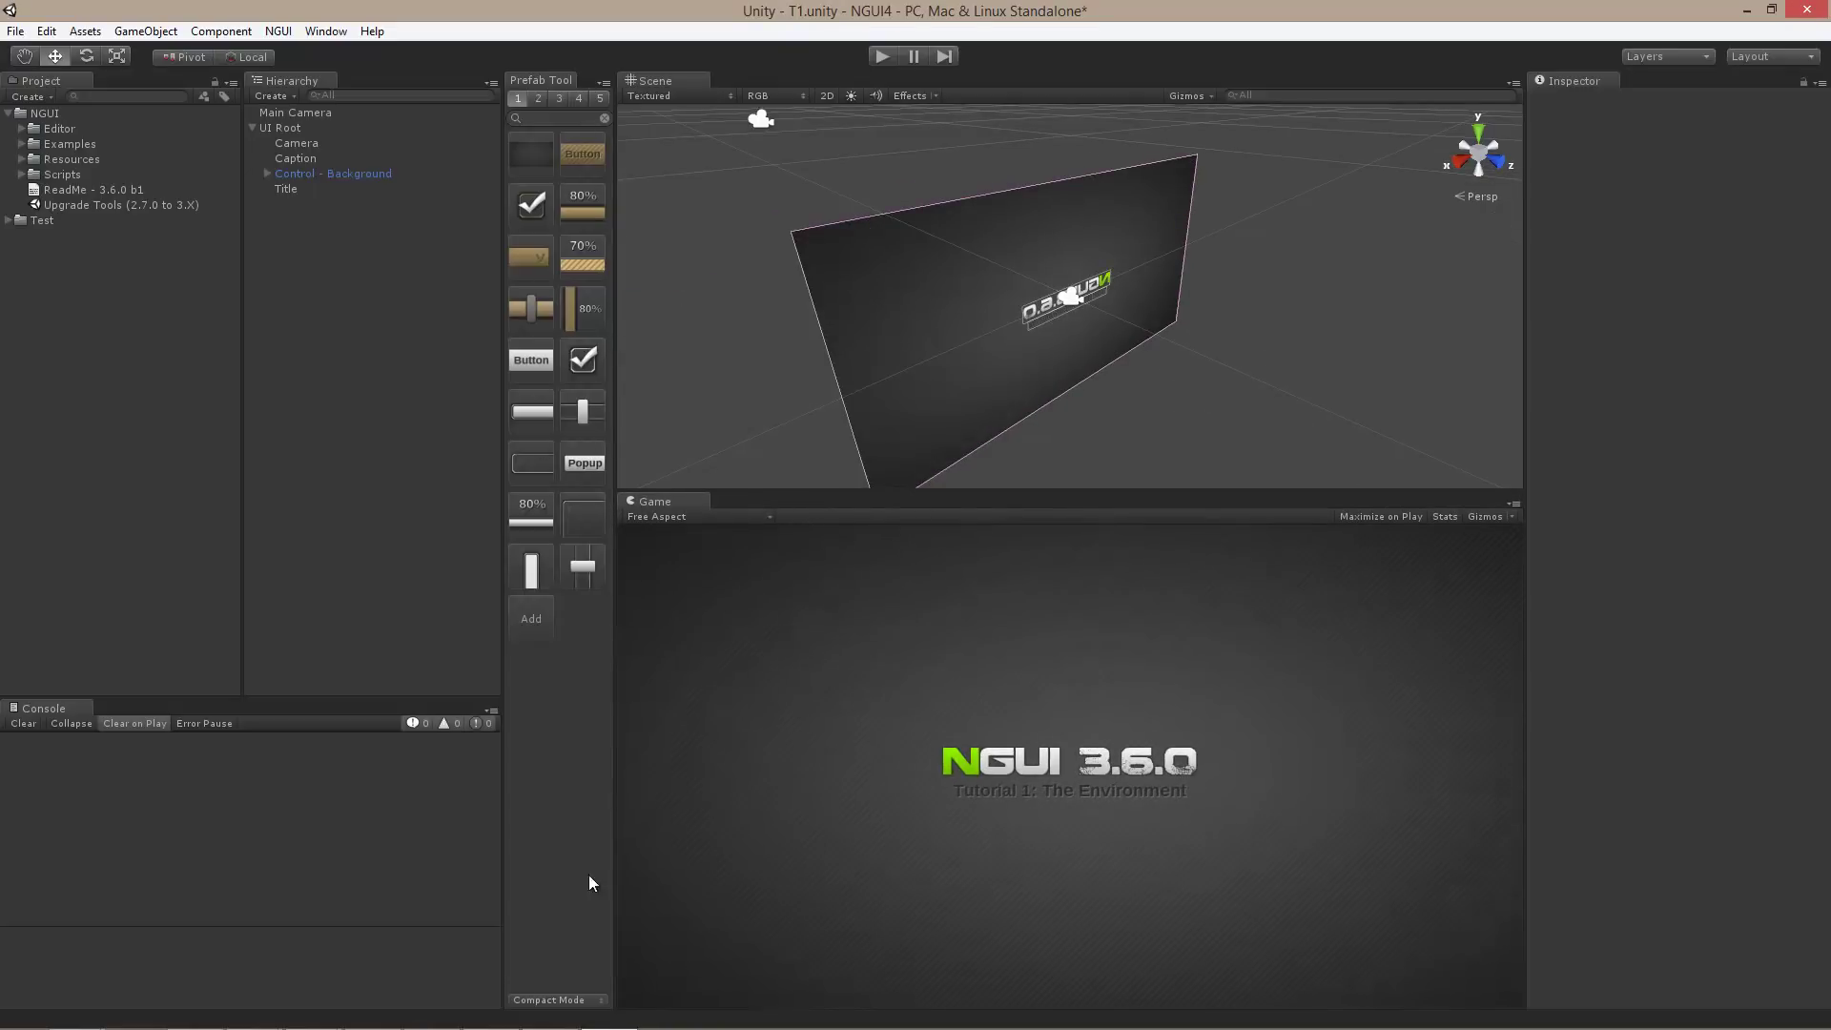
# Try the Prefab Toolbar's display modes, ending on Detailed Mode with labelled icons.
pyautogui.click(564, 1004)
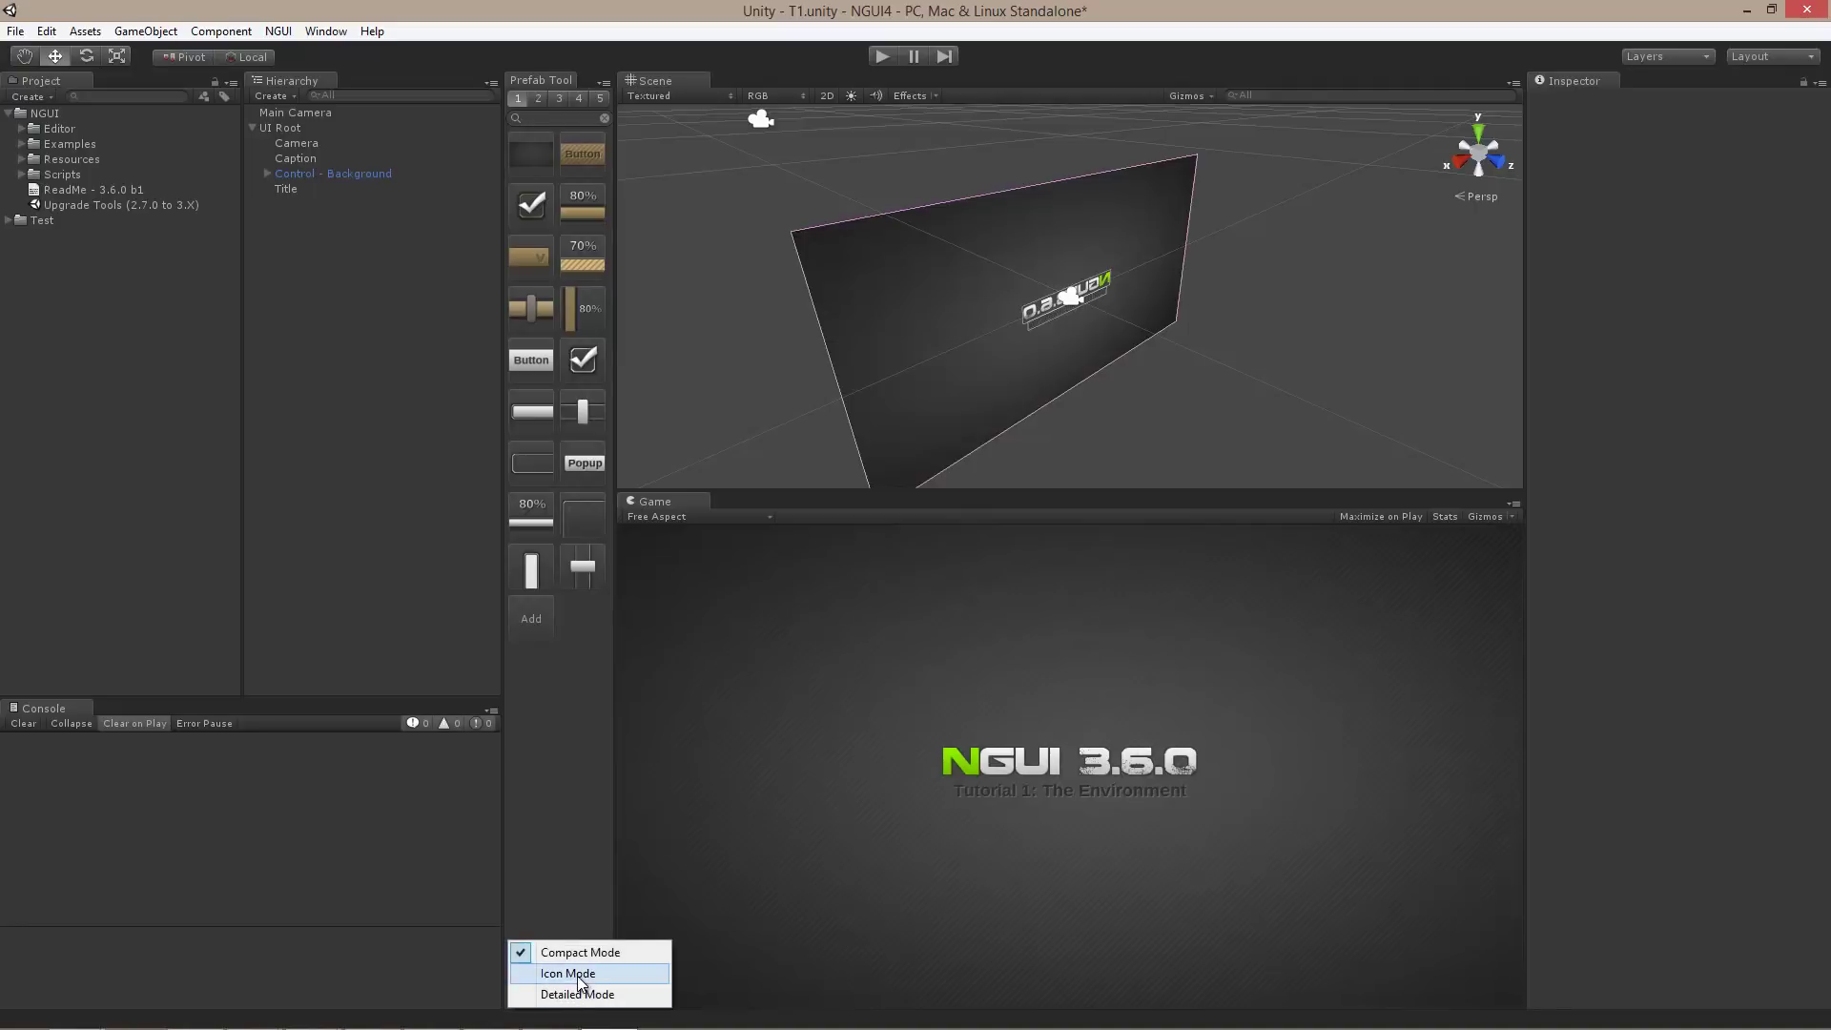
pyautogui.click(573, 974)
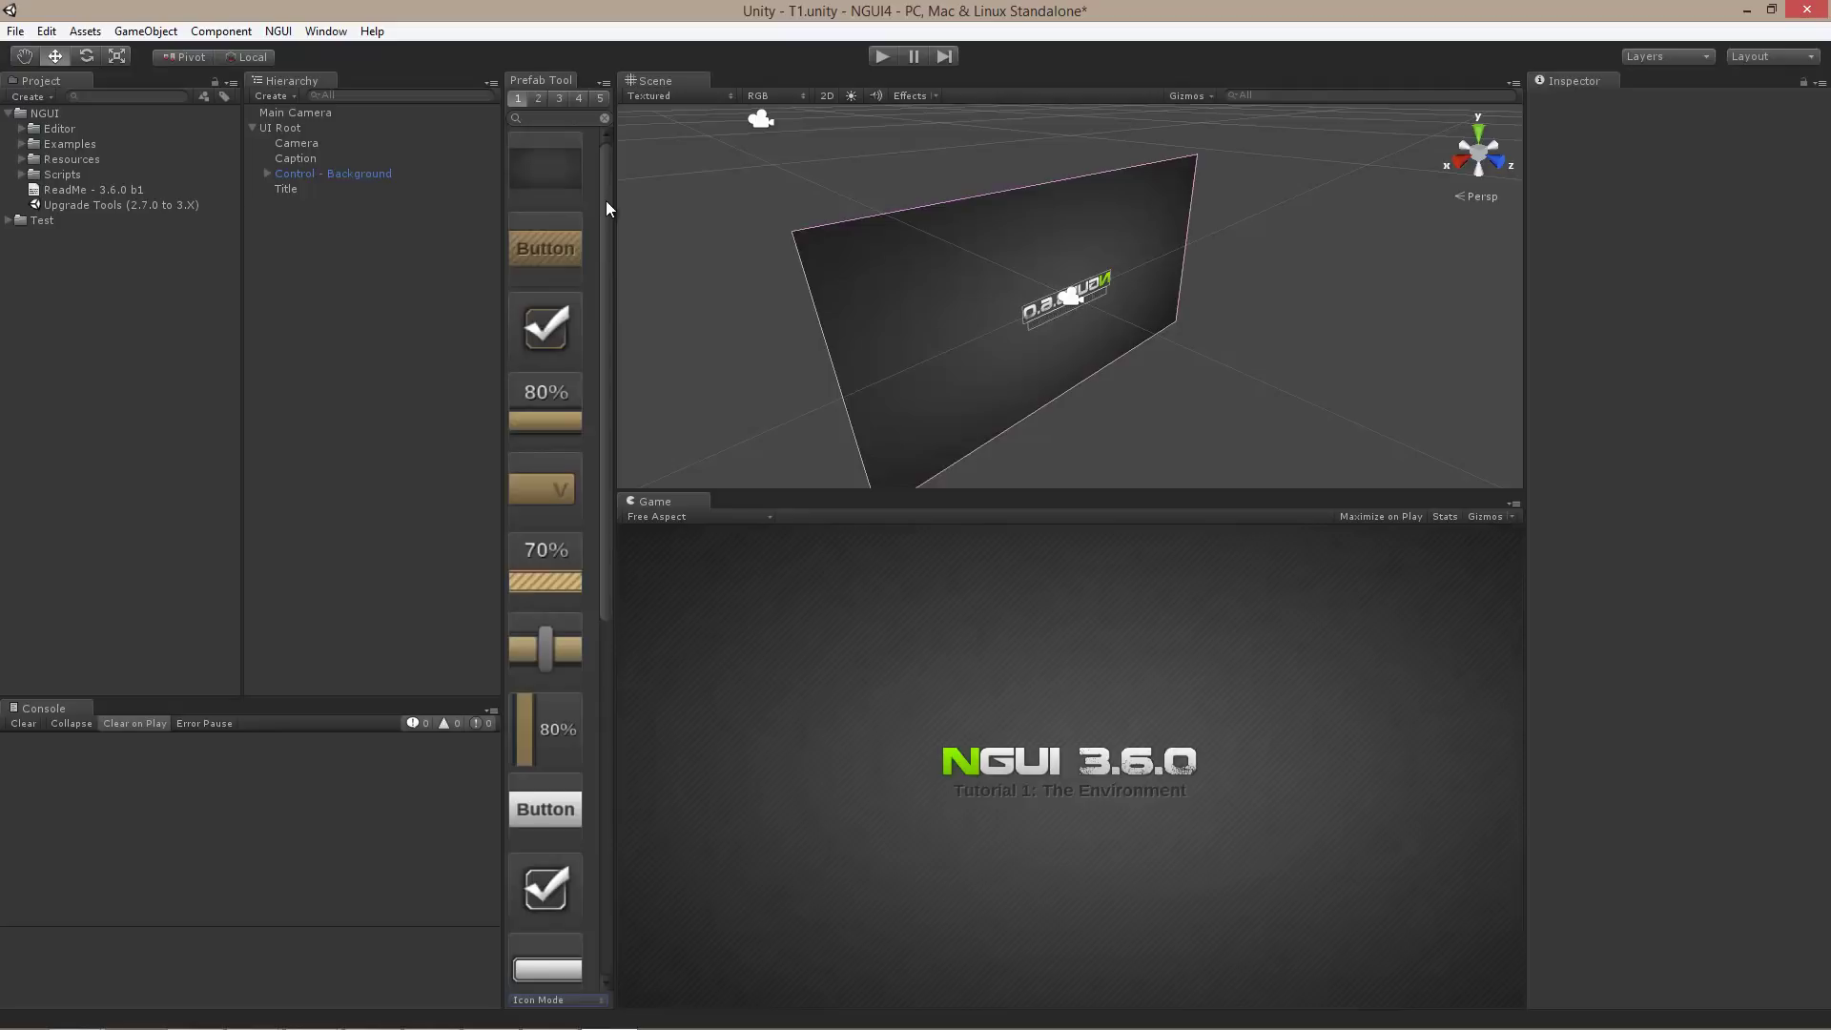
pyautogui.moveTo(605, 200)
pyautogui.mouseDown()
pyautogui.moveTo(618, 637)
pyautogui.moveTo(602, 170)
pyautogui.mouseUp()
pyautogui.click(573, 1000)
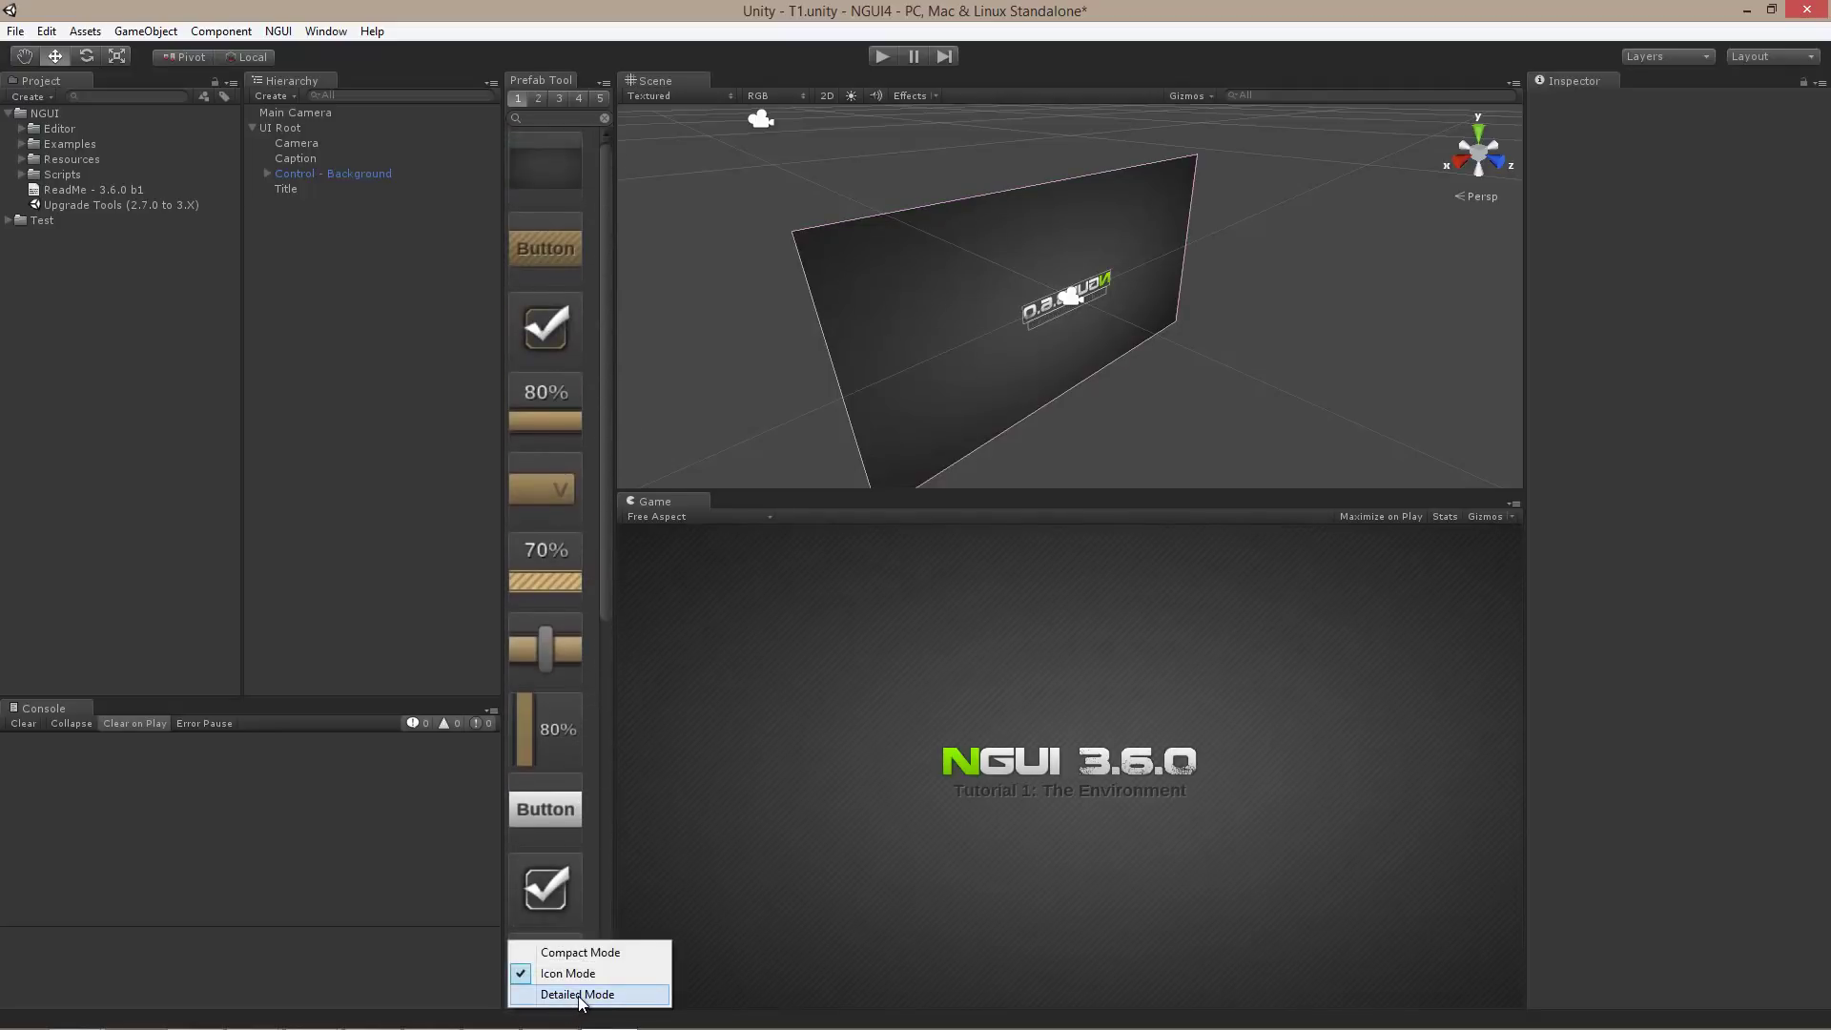
pyautogui.click(578, 995)
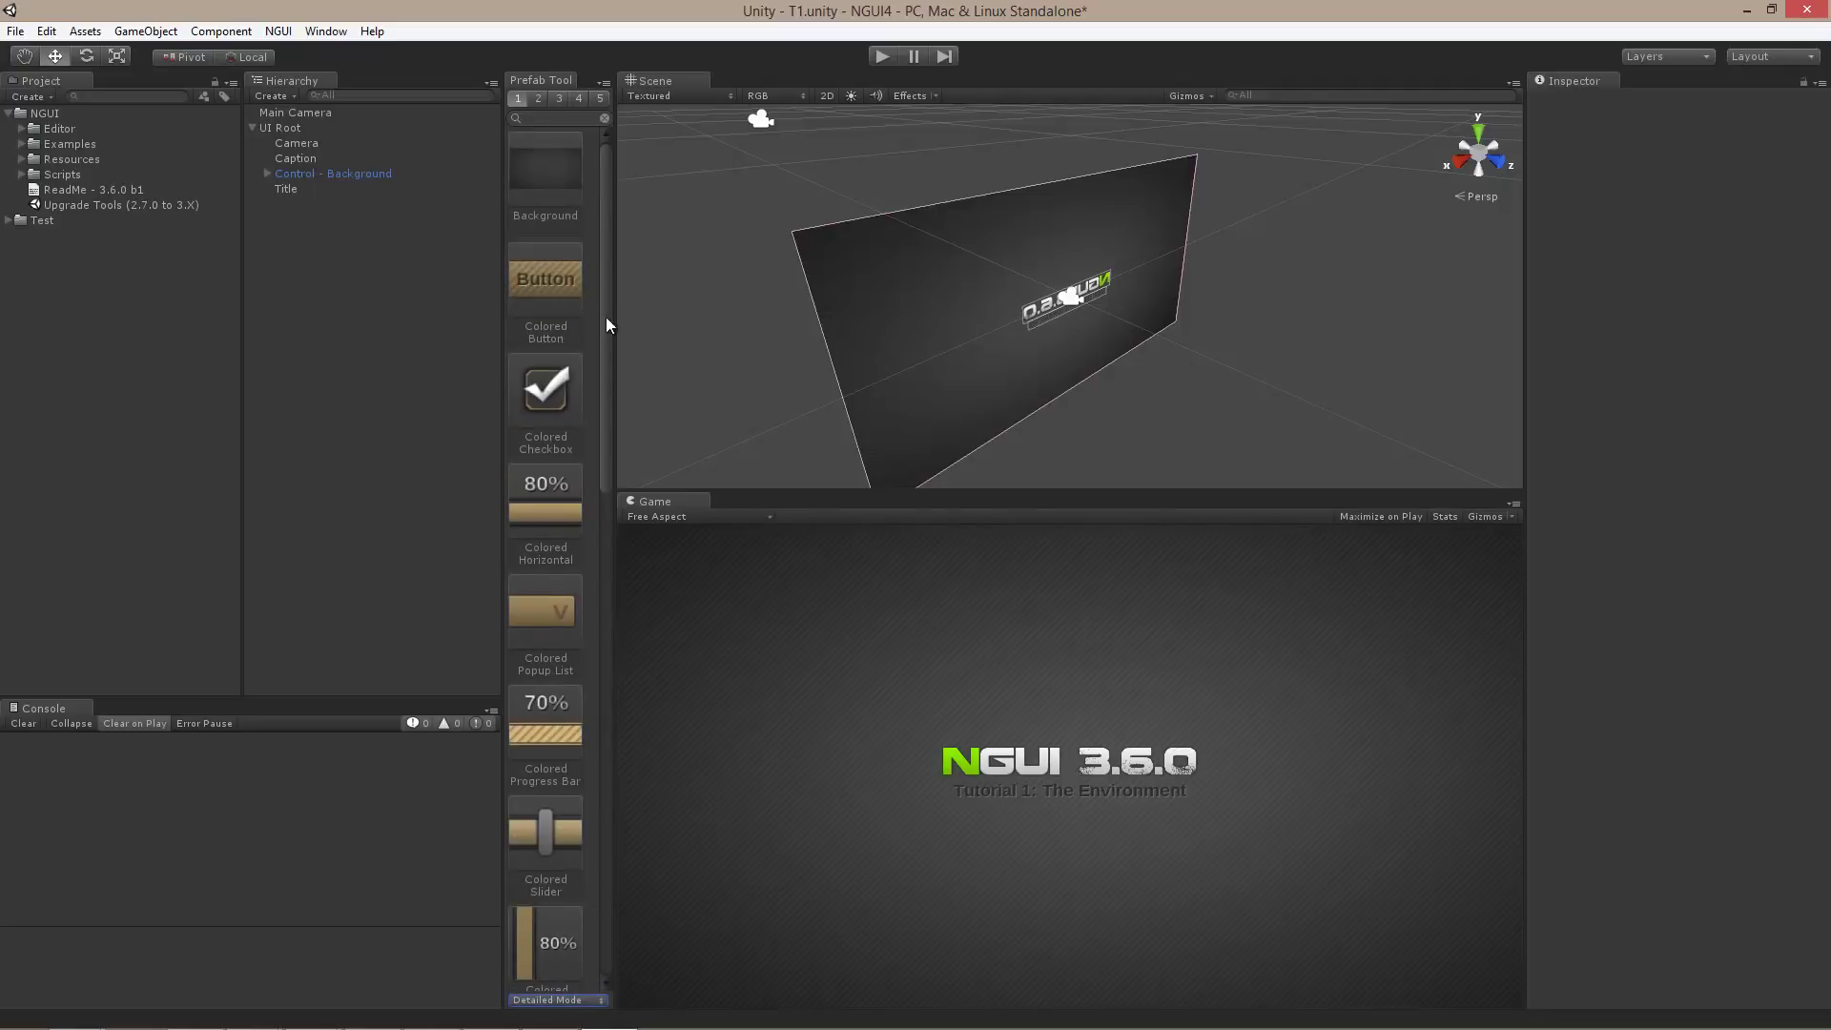
# Switch the Prefab Toolbar to Compact Mode.
pyautogui.moveTo(612, 408); pyautogui.dragTo(627, 302)
pyautogui.click(561, 1002)
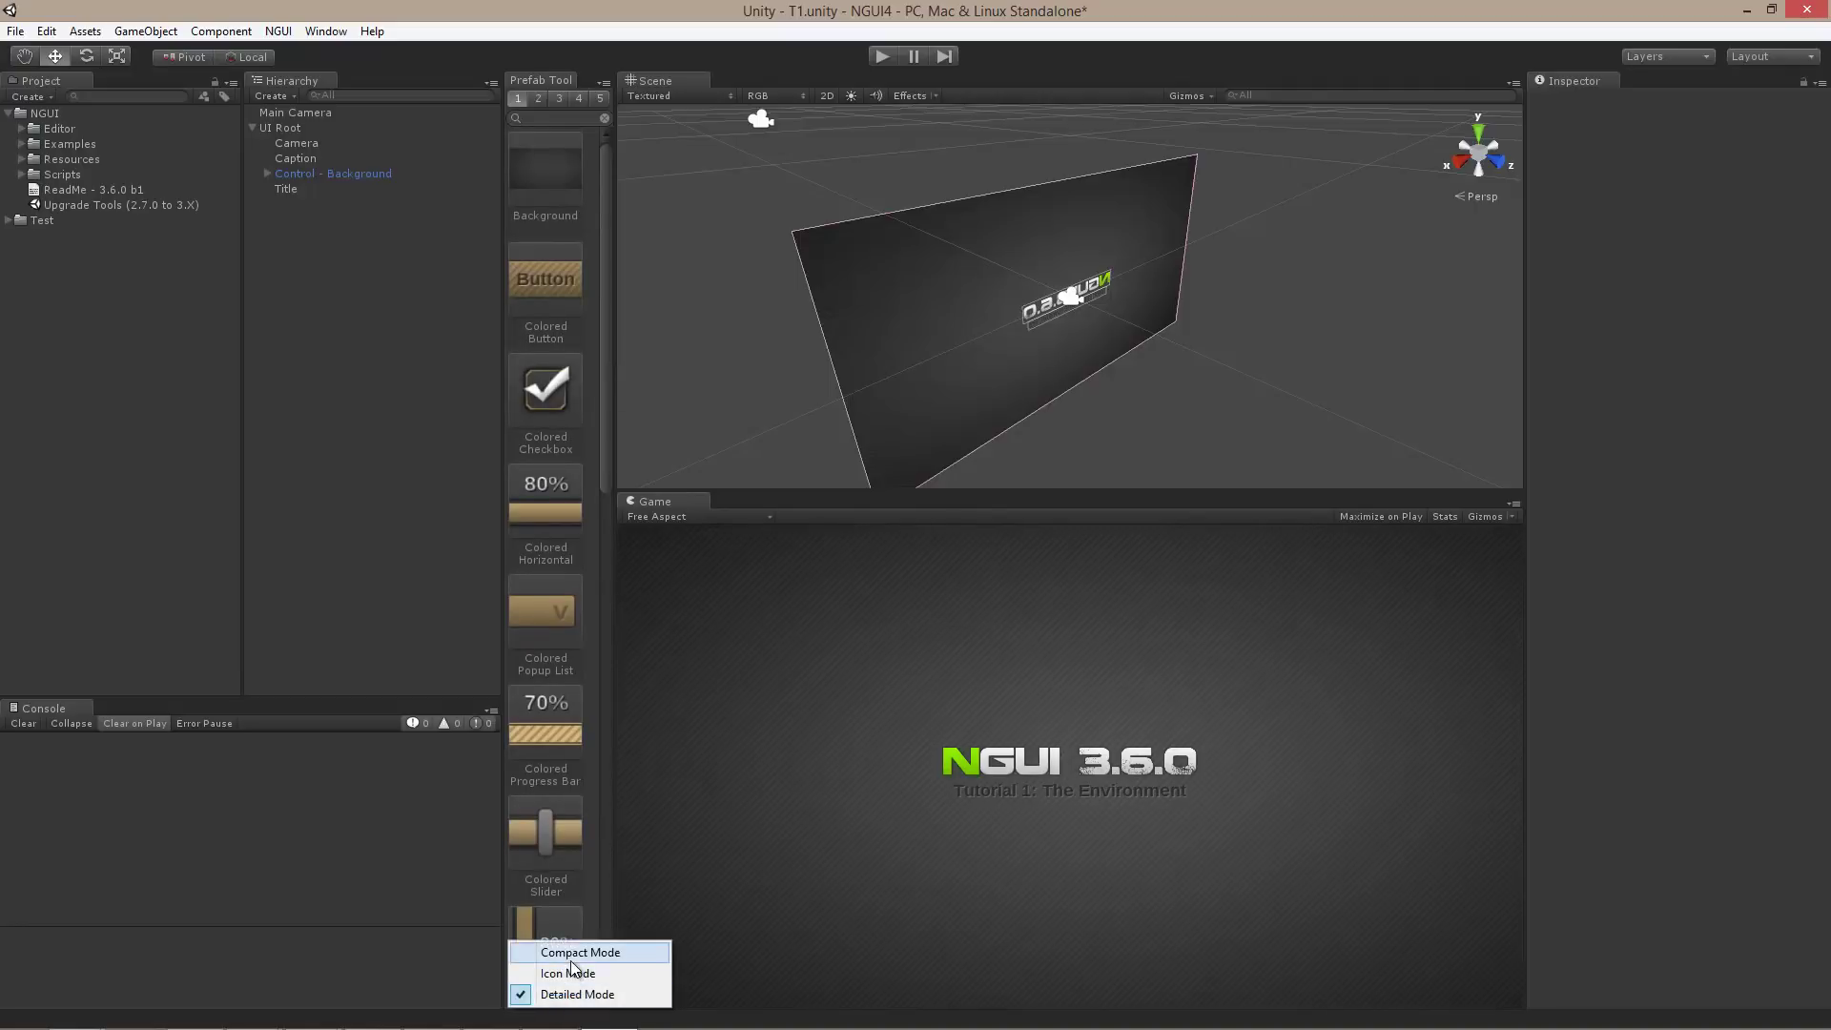
pyautogui.click(571, 958)
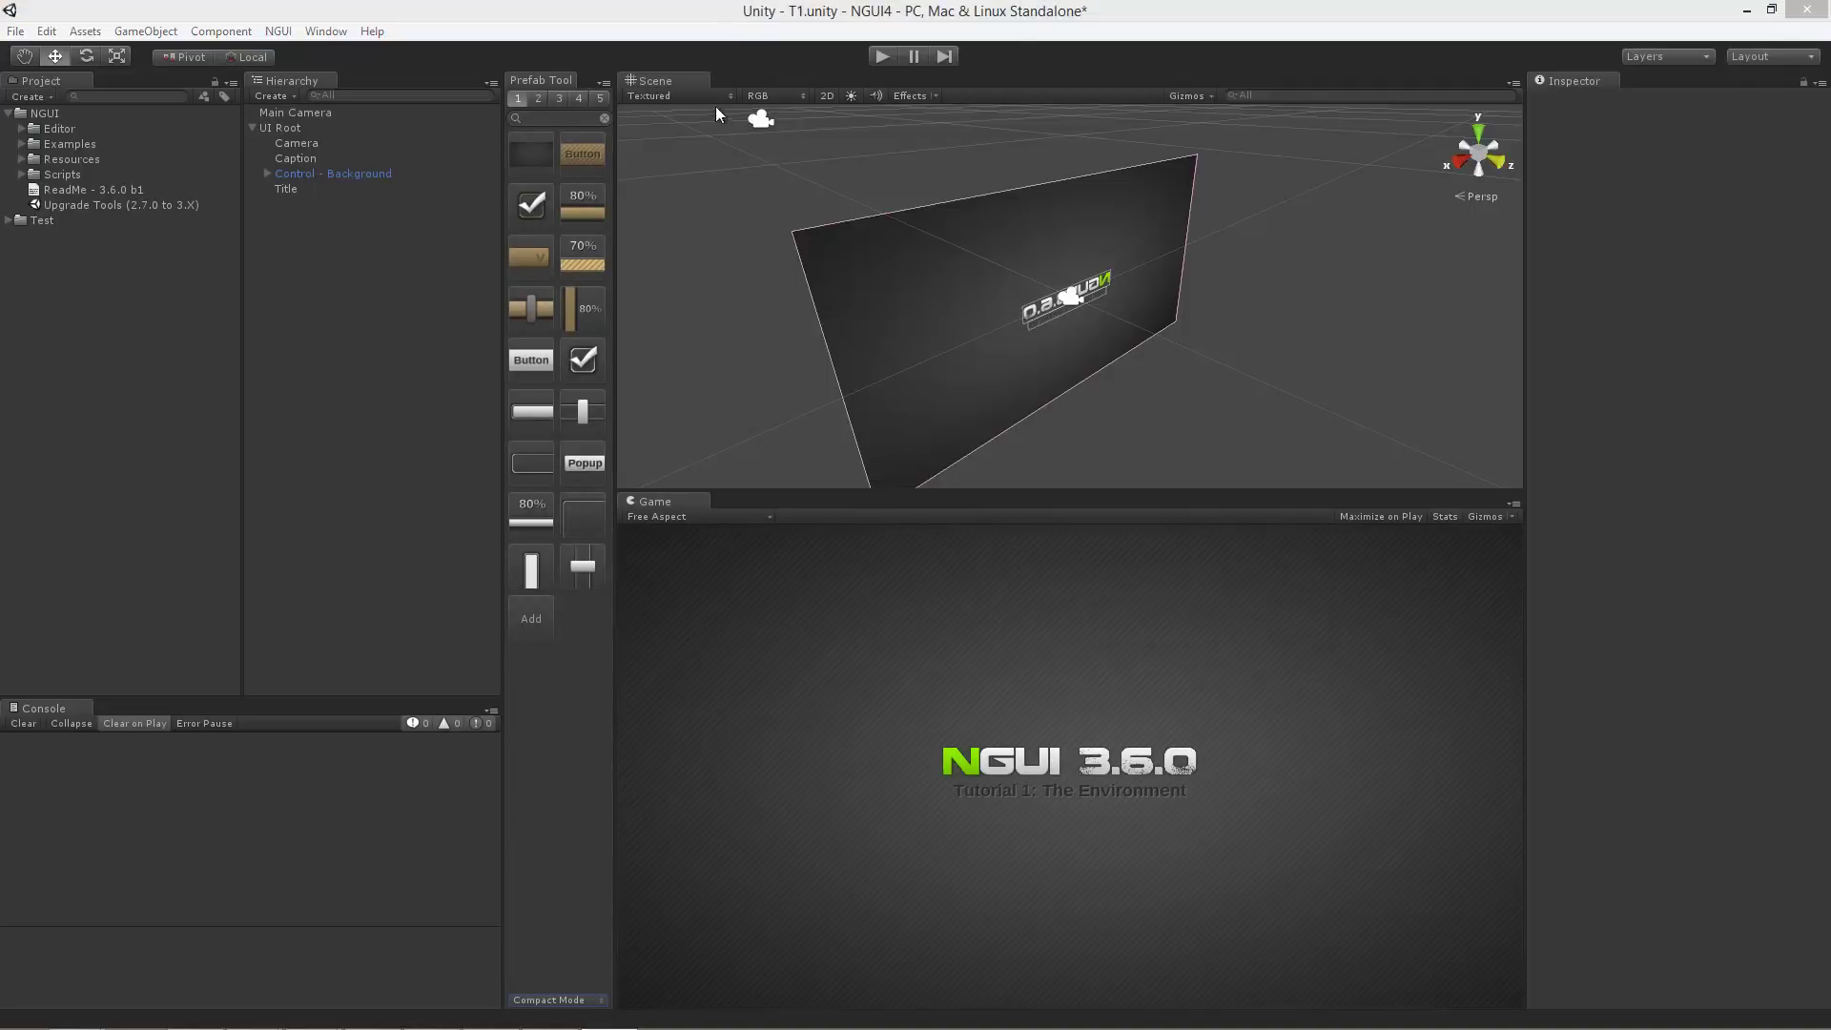
pyautogui.click(538, 98)
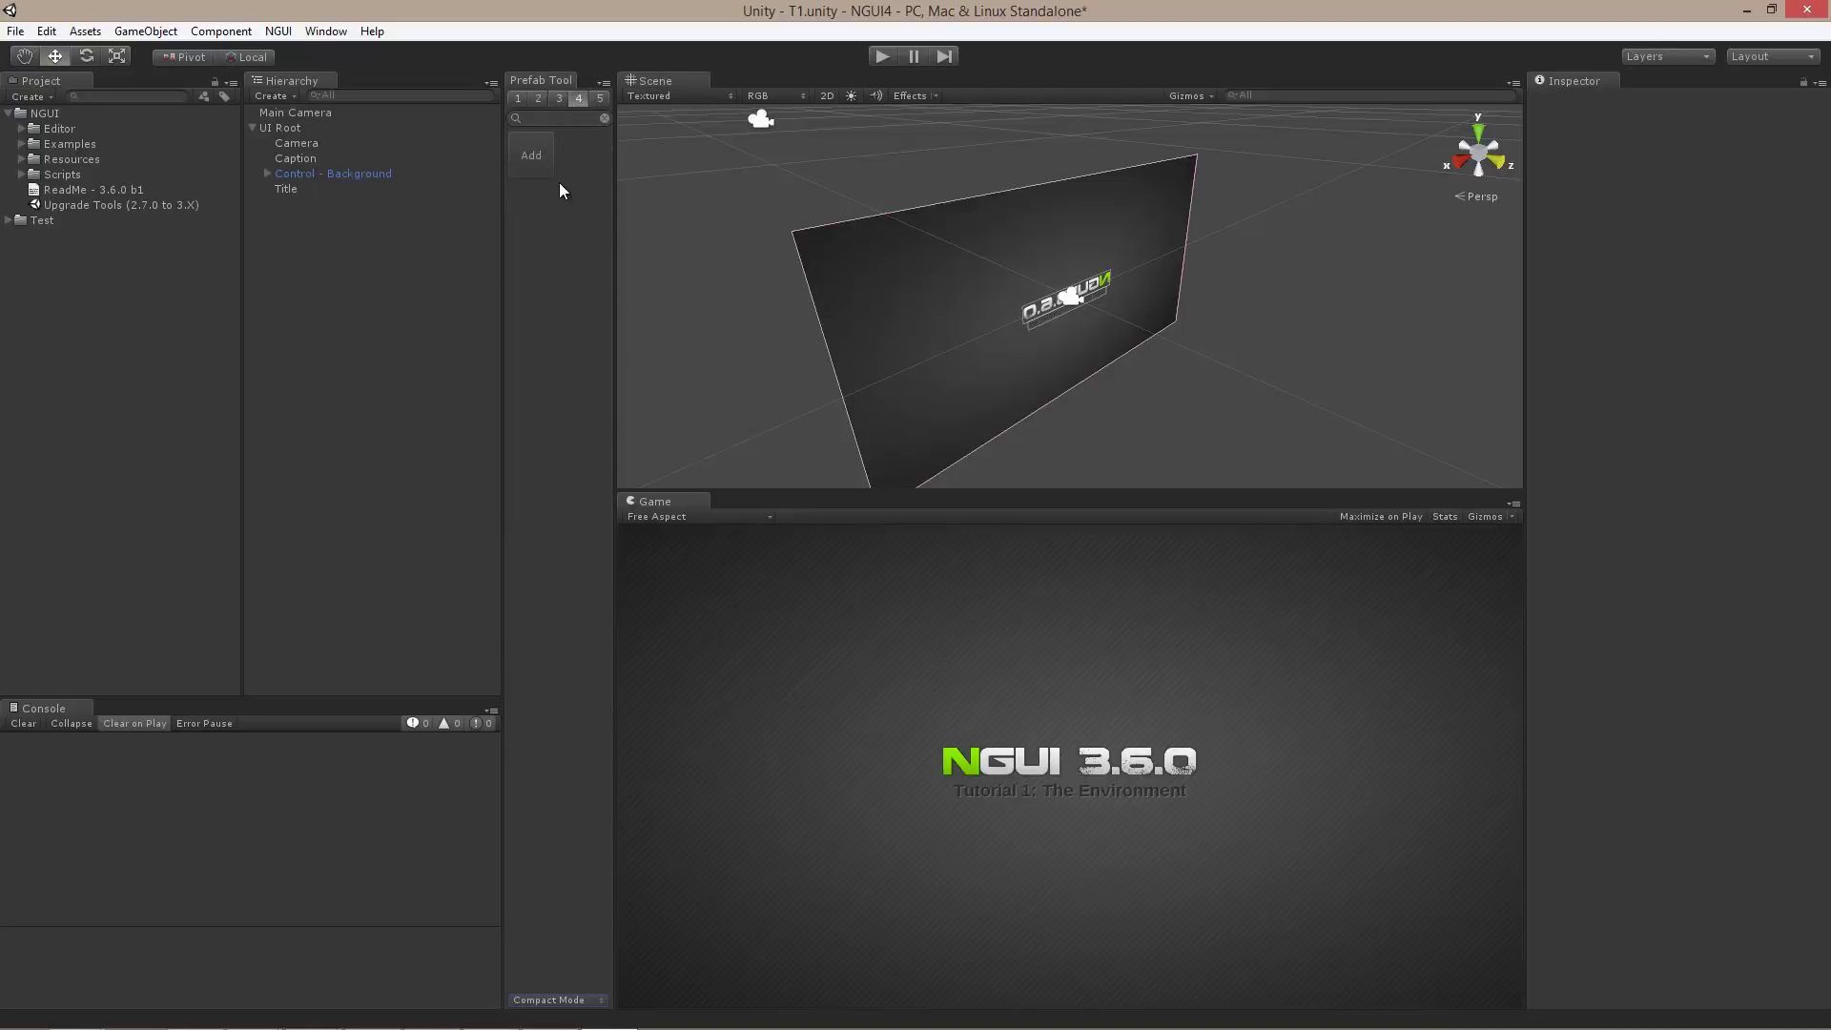
pyautogui.click(521, 99)
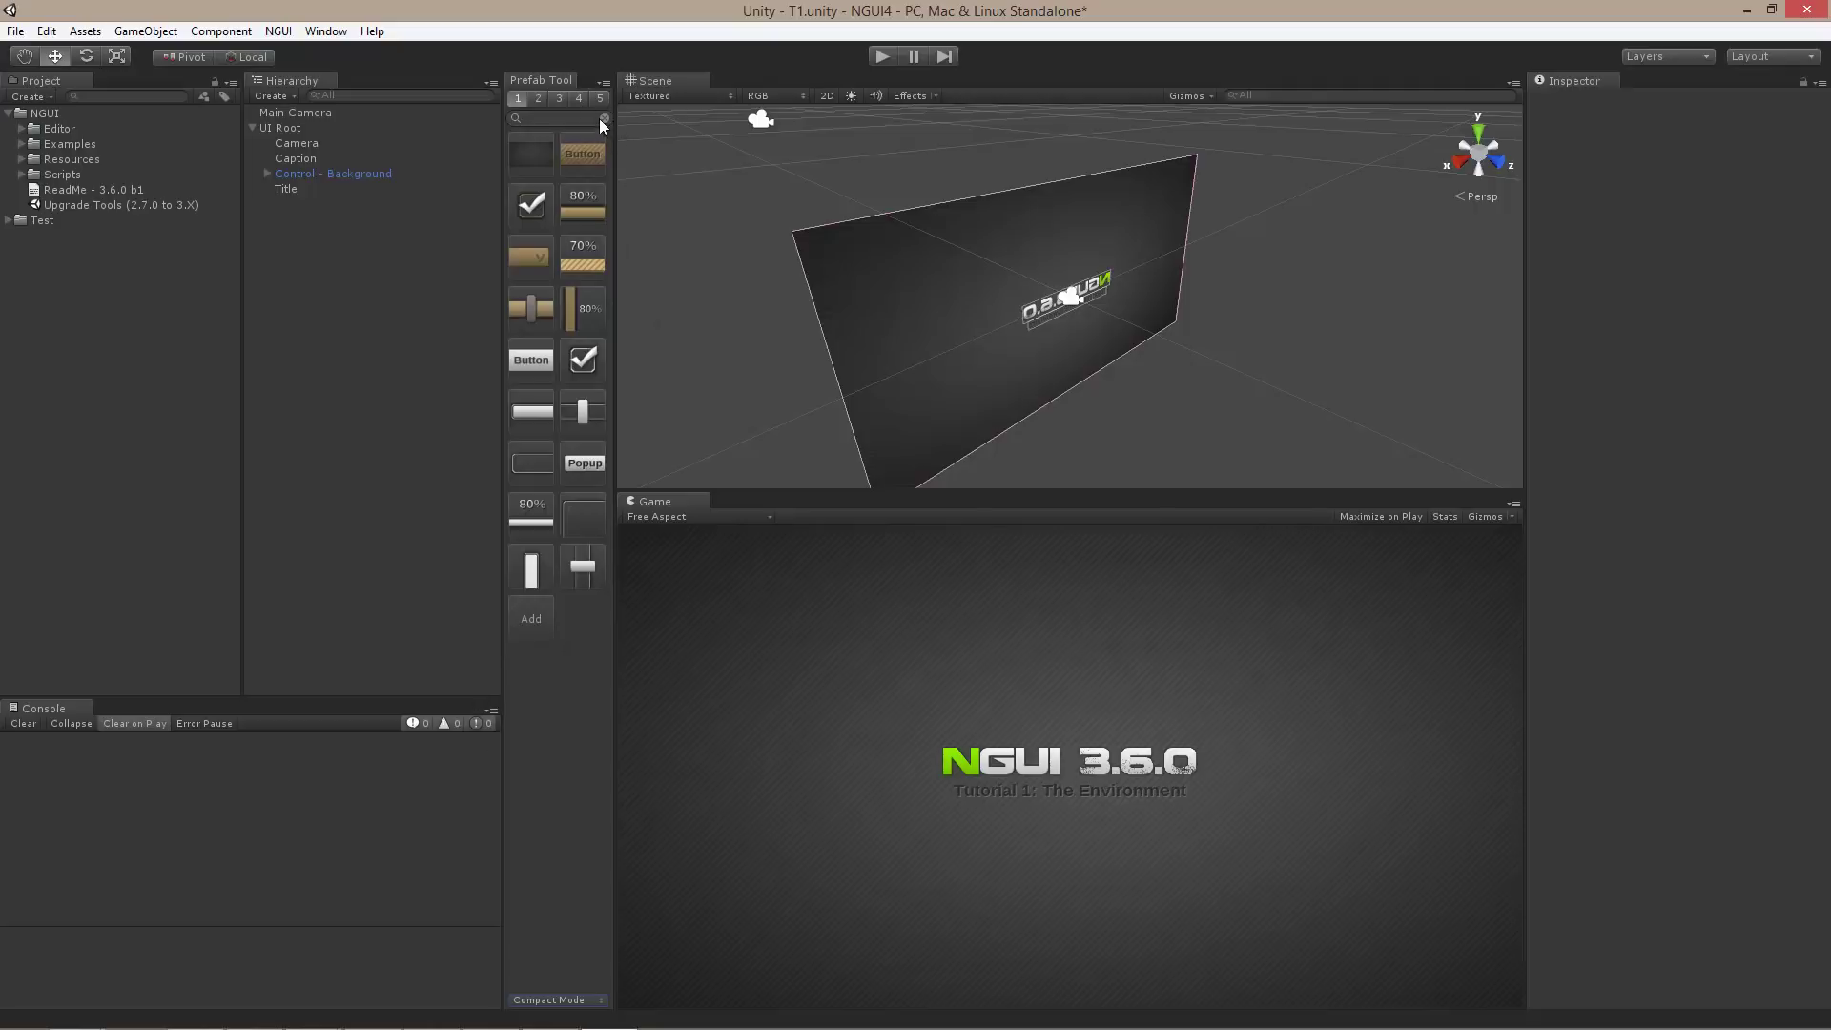
pyautogui.click(539, 98)
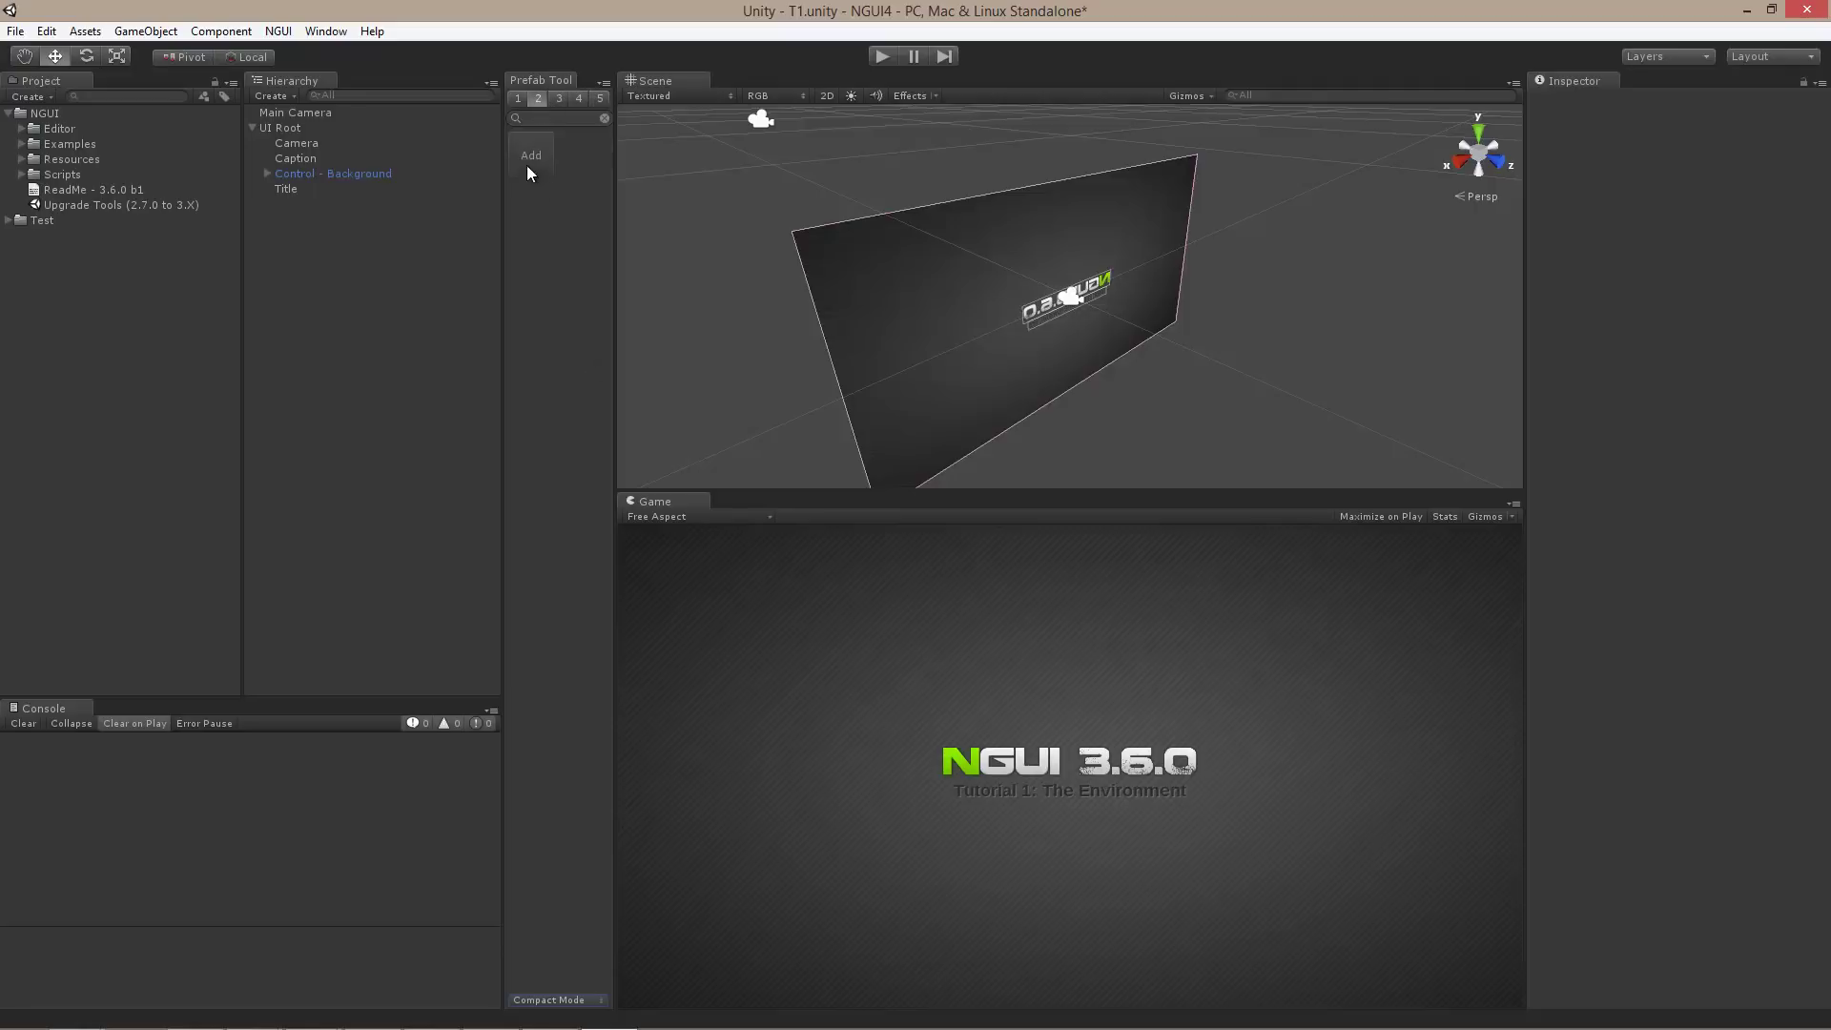
pyautogui.click(518, 99)
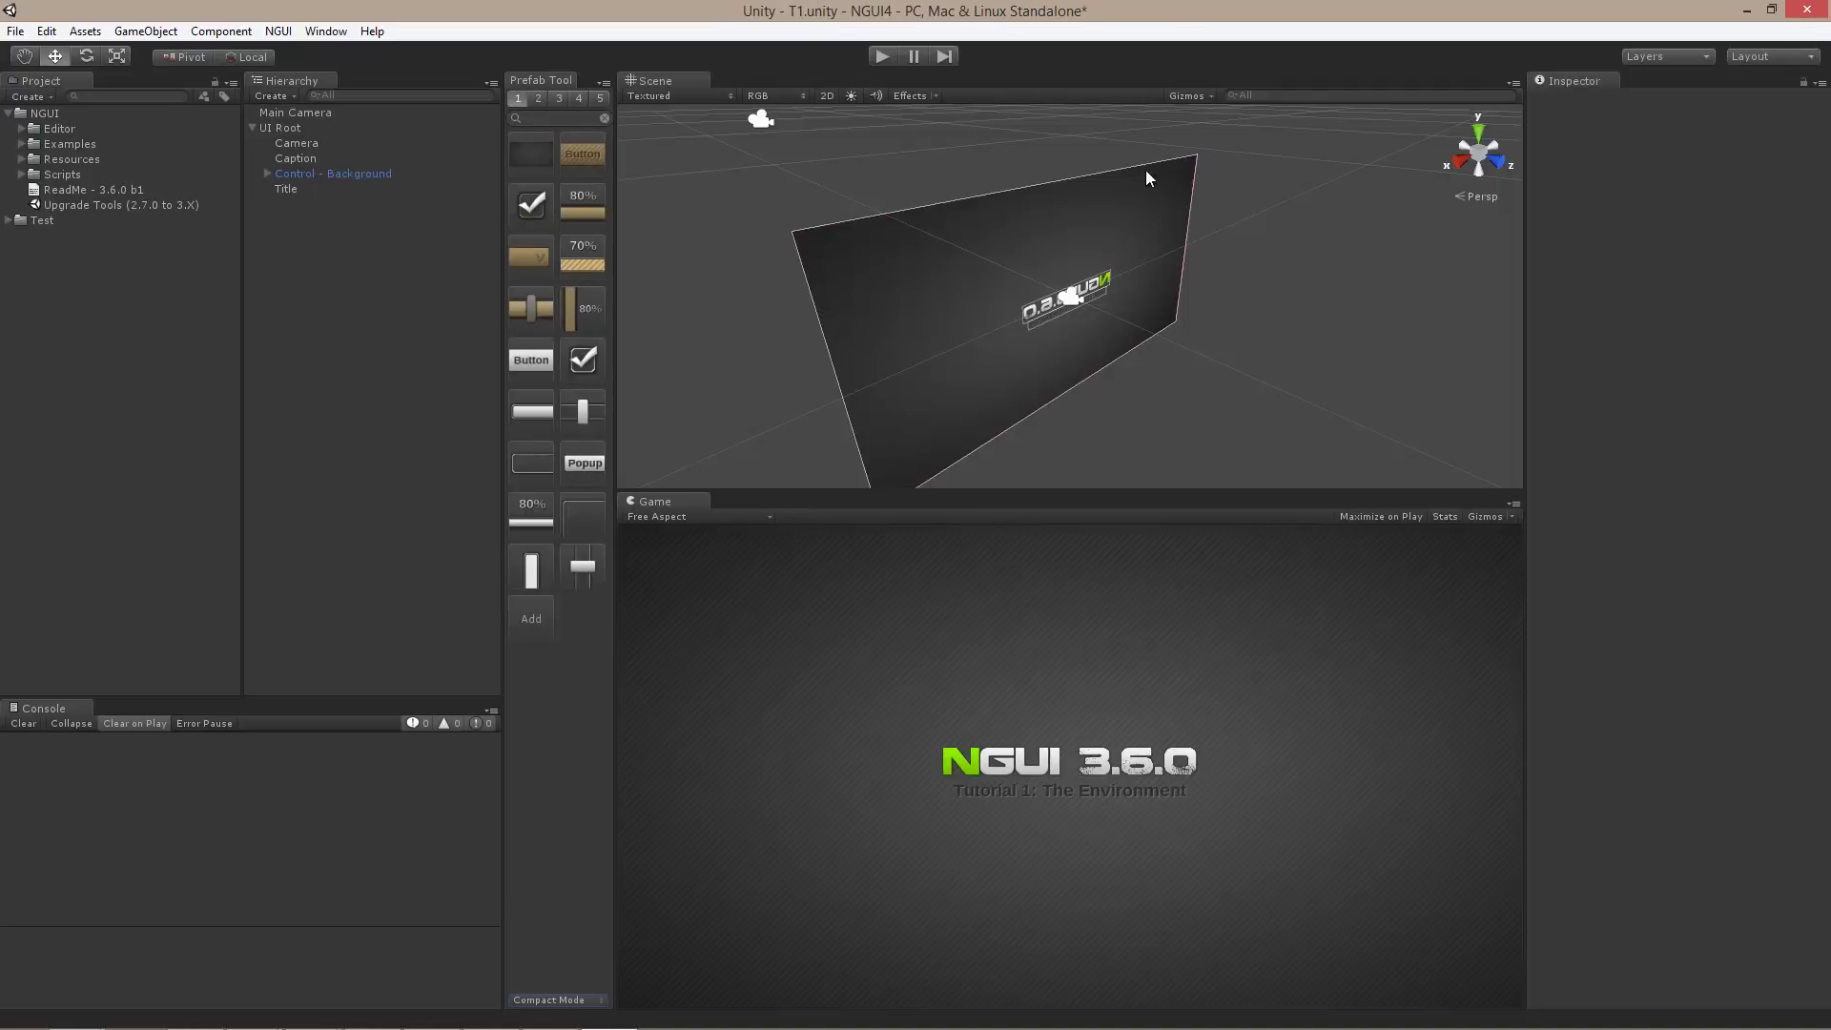
# Open NGUI's Atlas Maker showing the Wooden Atlas and dock it as a tab with the Hierarchy.
pyautogui.click(326, 32)
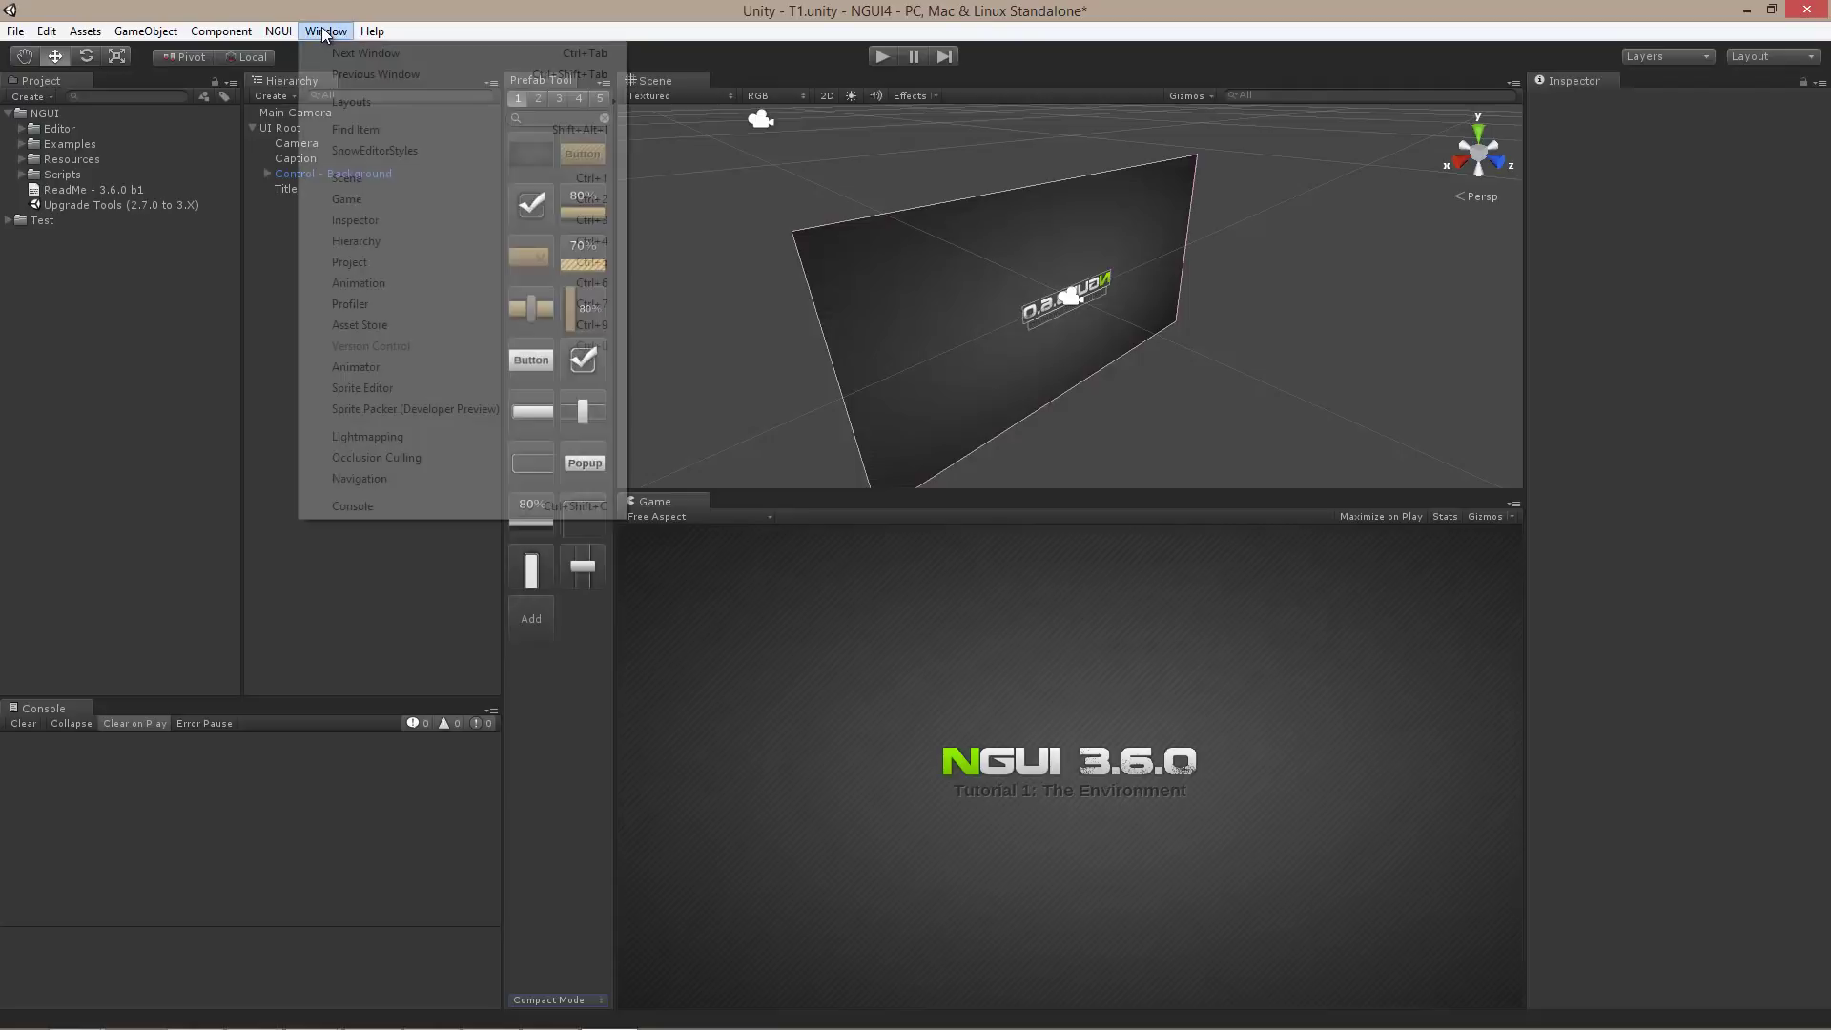
pyautogui.moveTo(277, 34)
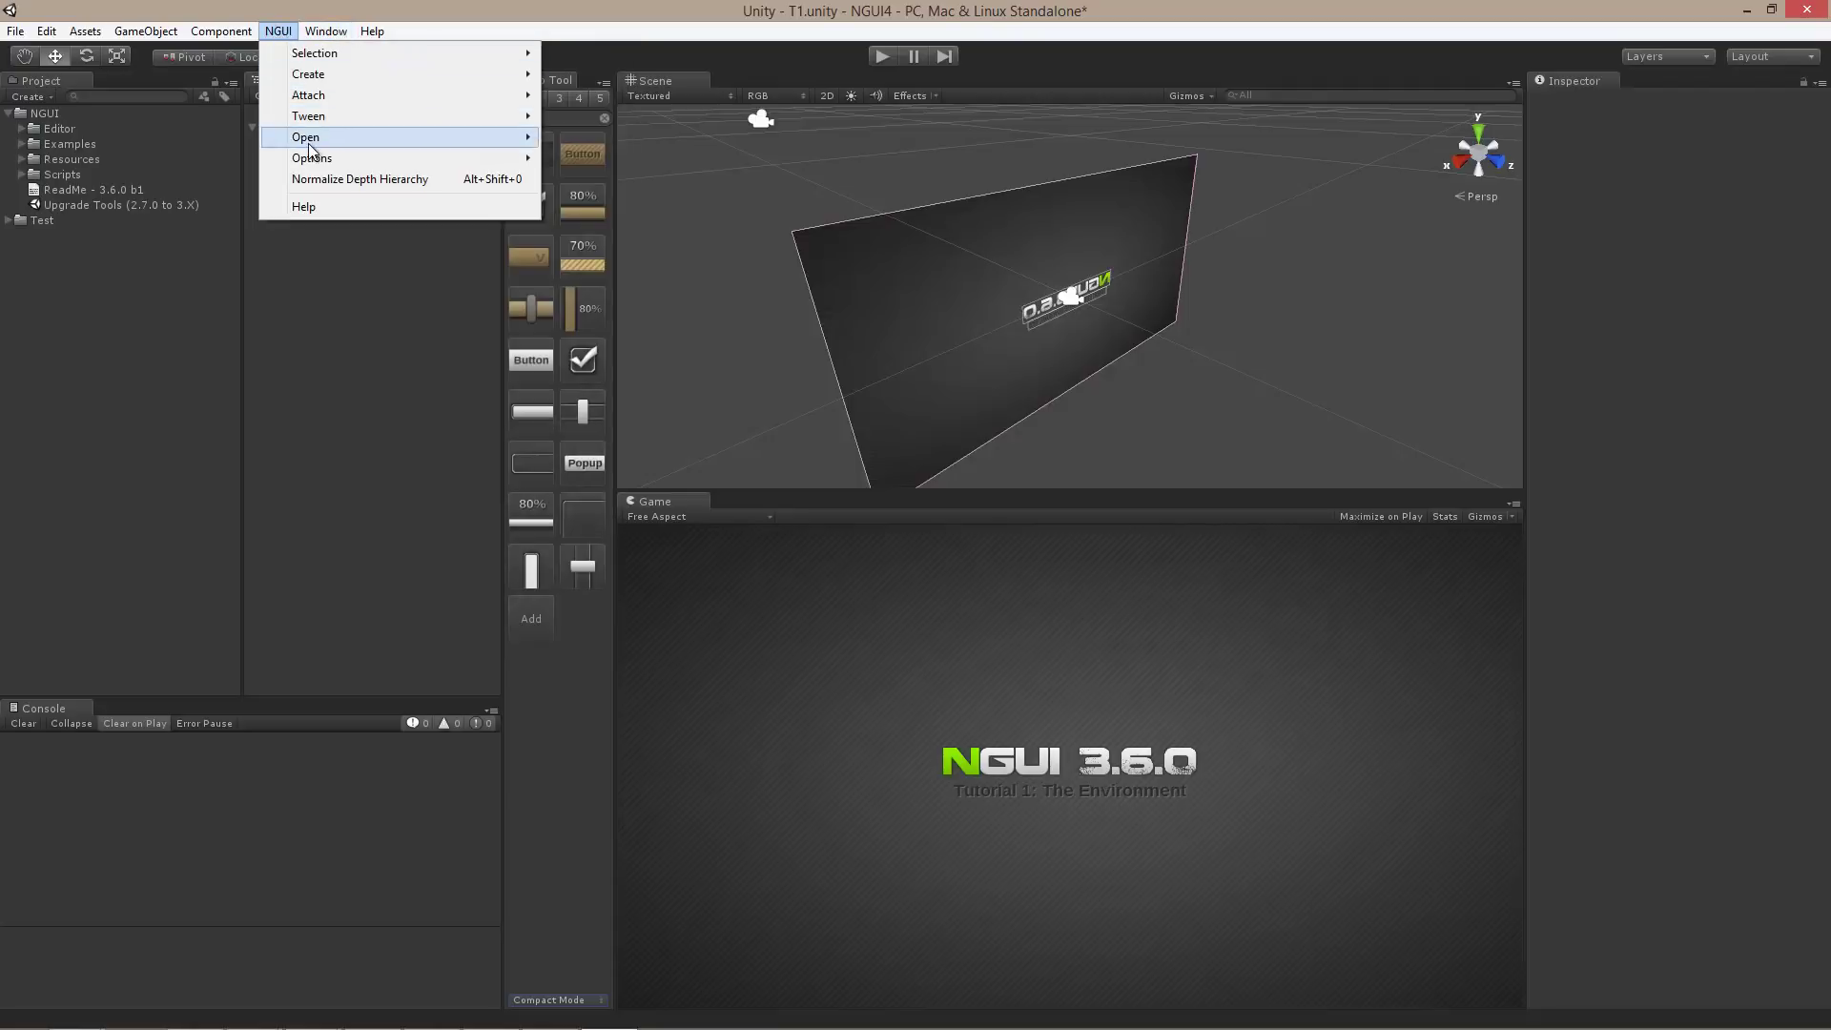
pyautogui.moveTo(315, 136)
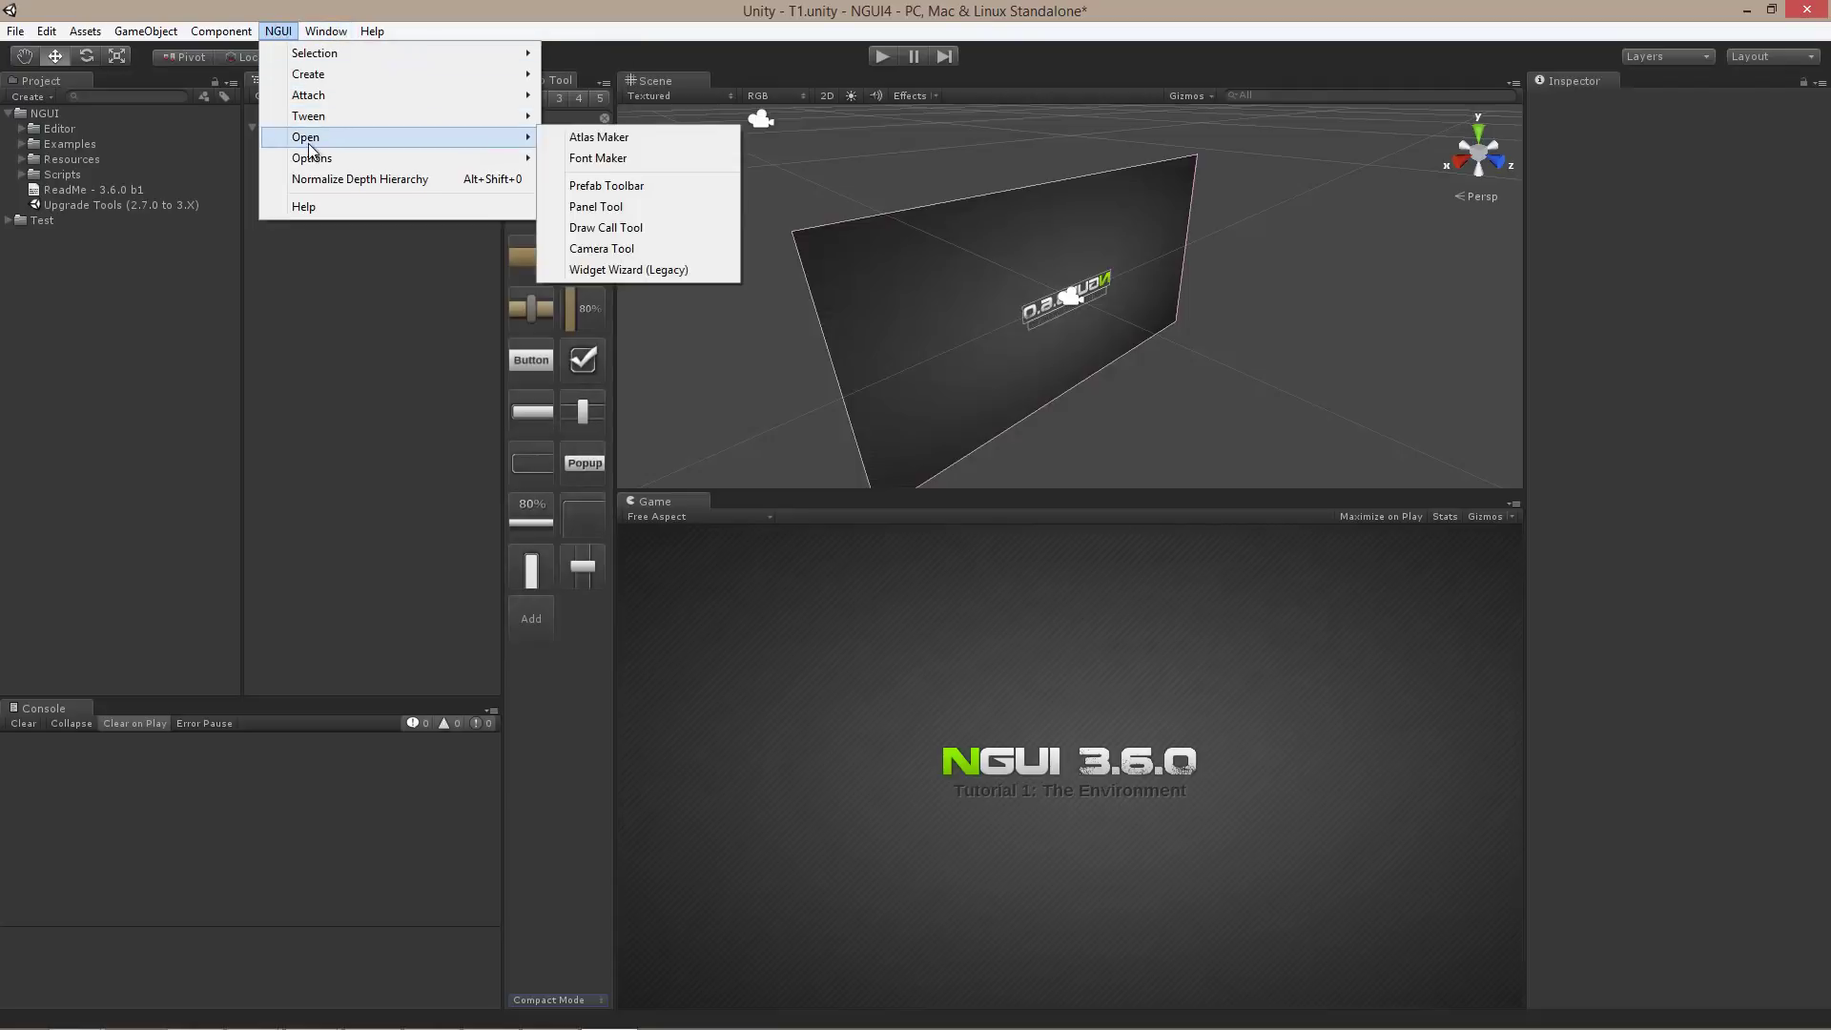
pyautogui.click(628, 138)
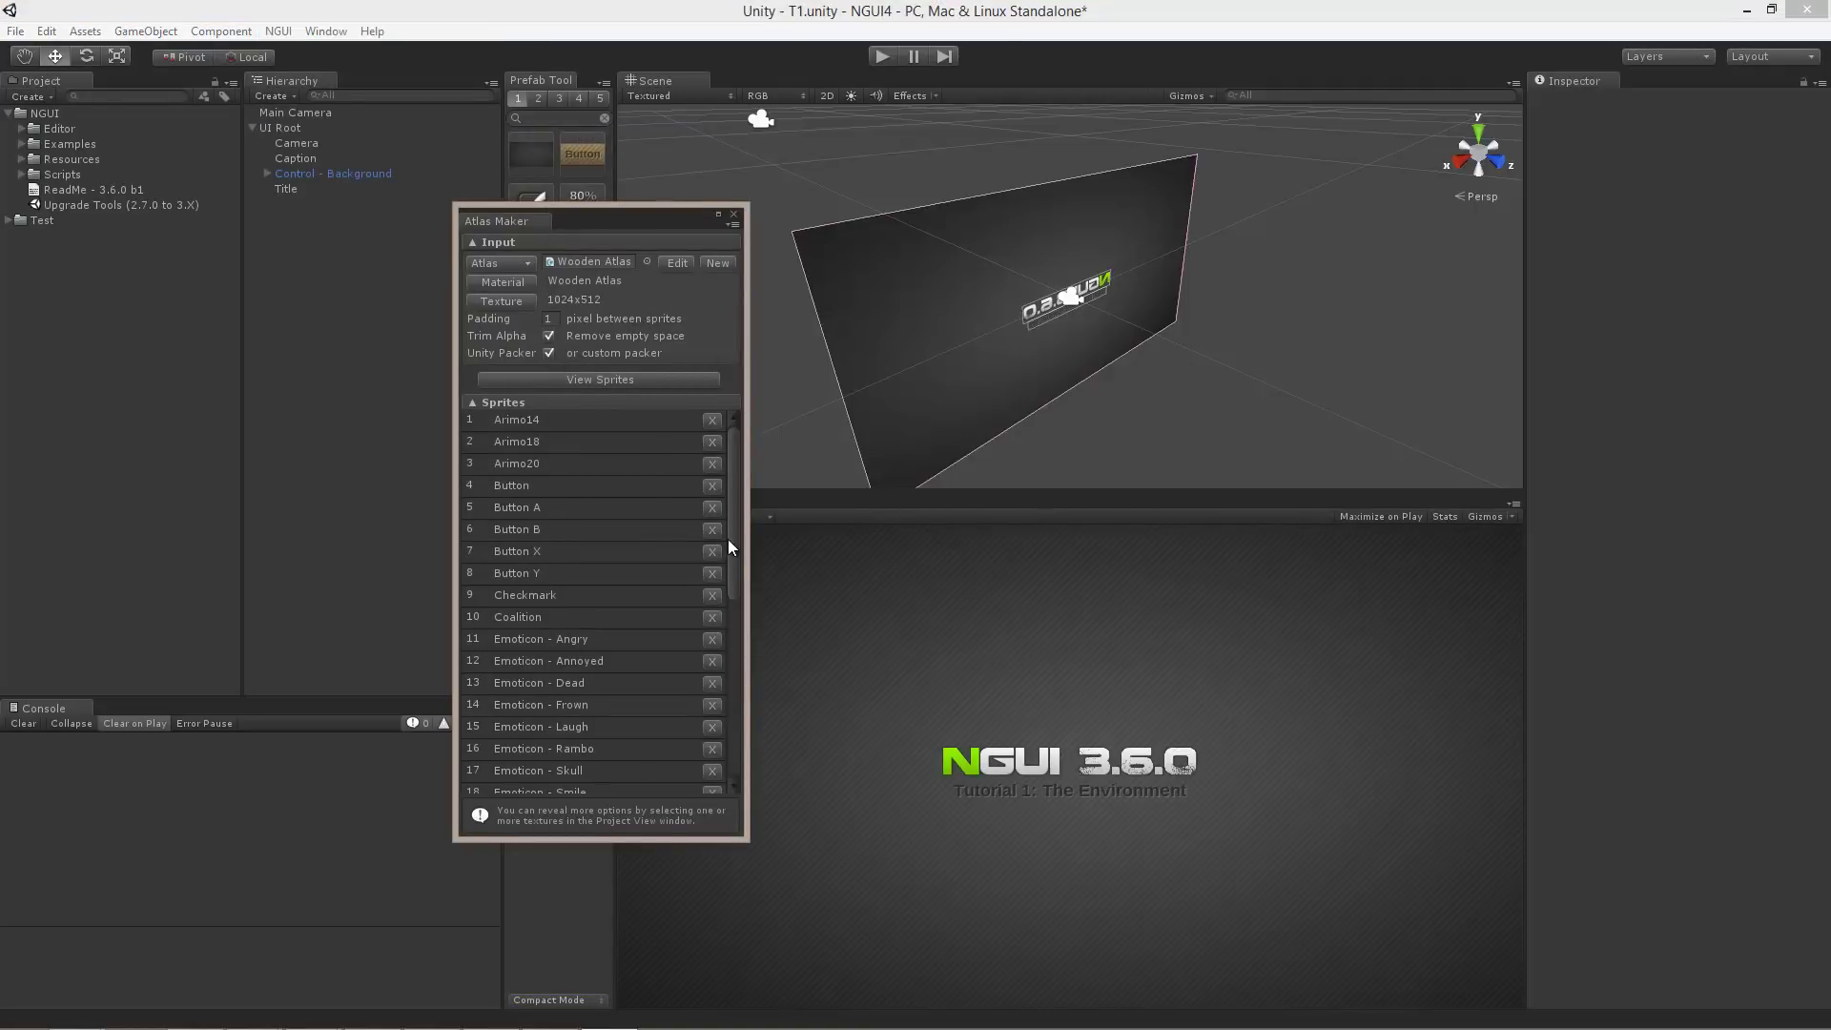
pyautogui.moveTo(731, 540); pyautogui.dragTo(742, 484)
pyautogui.moveTo(492, 221); pyautogui.dragTo(380, 111)
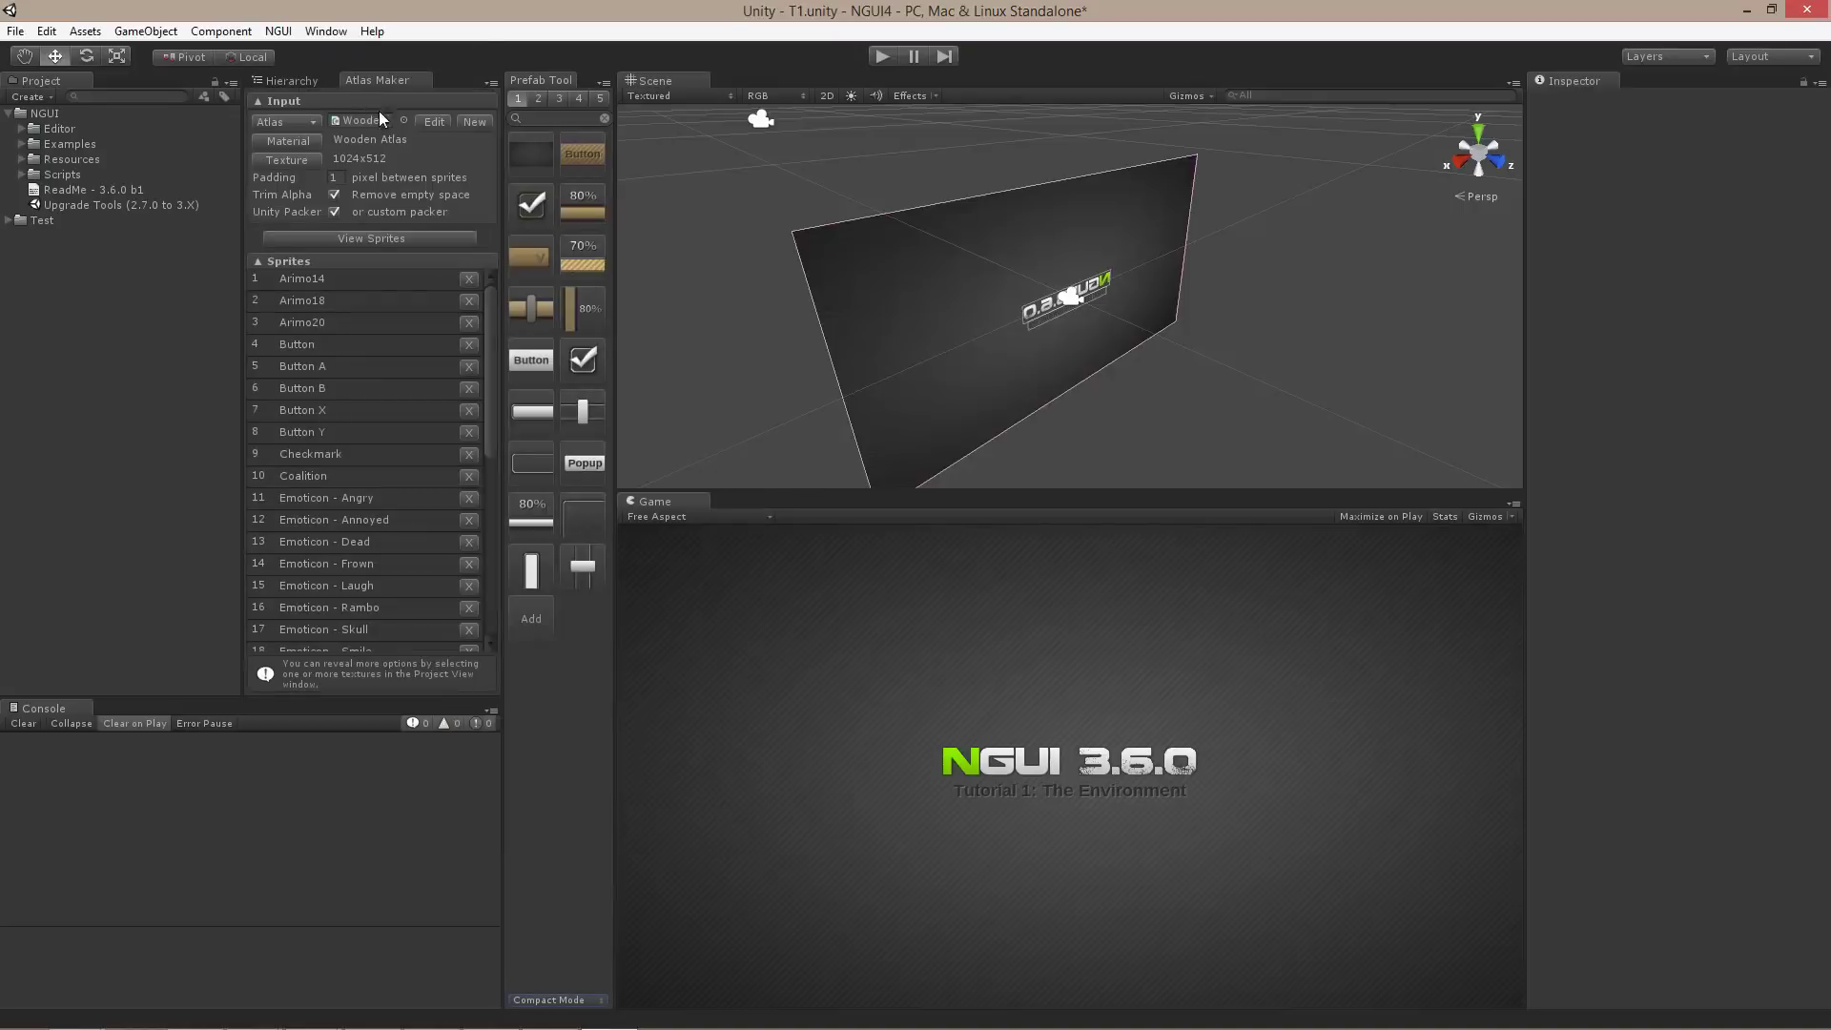
# Enable Stats in the Game view and bring the Hierarchy tab to the front.
pyautogui.click(1445, 518)
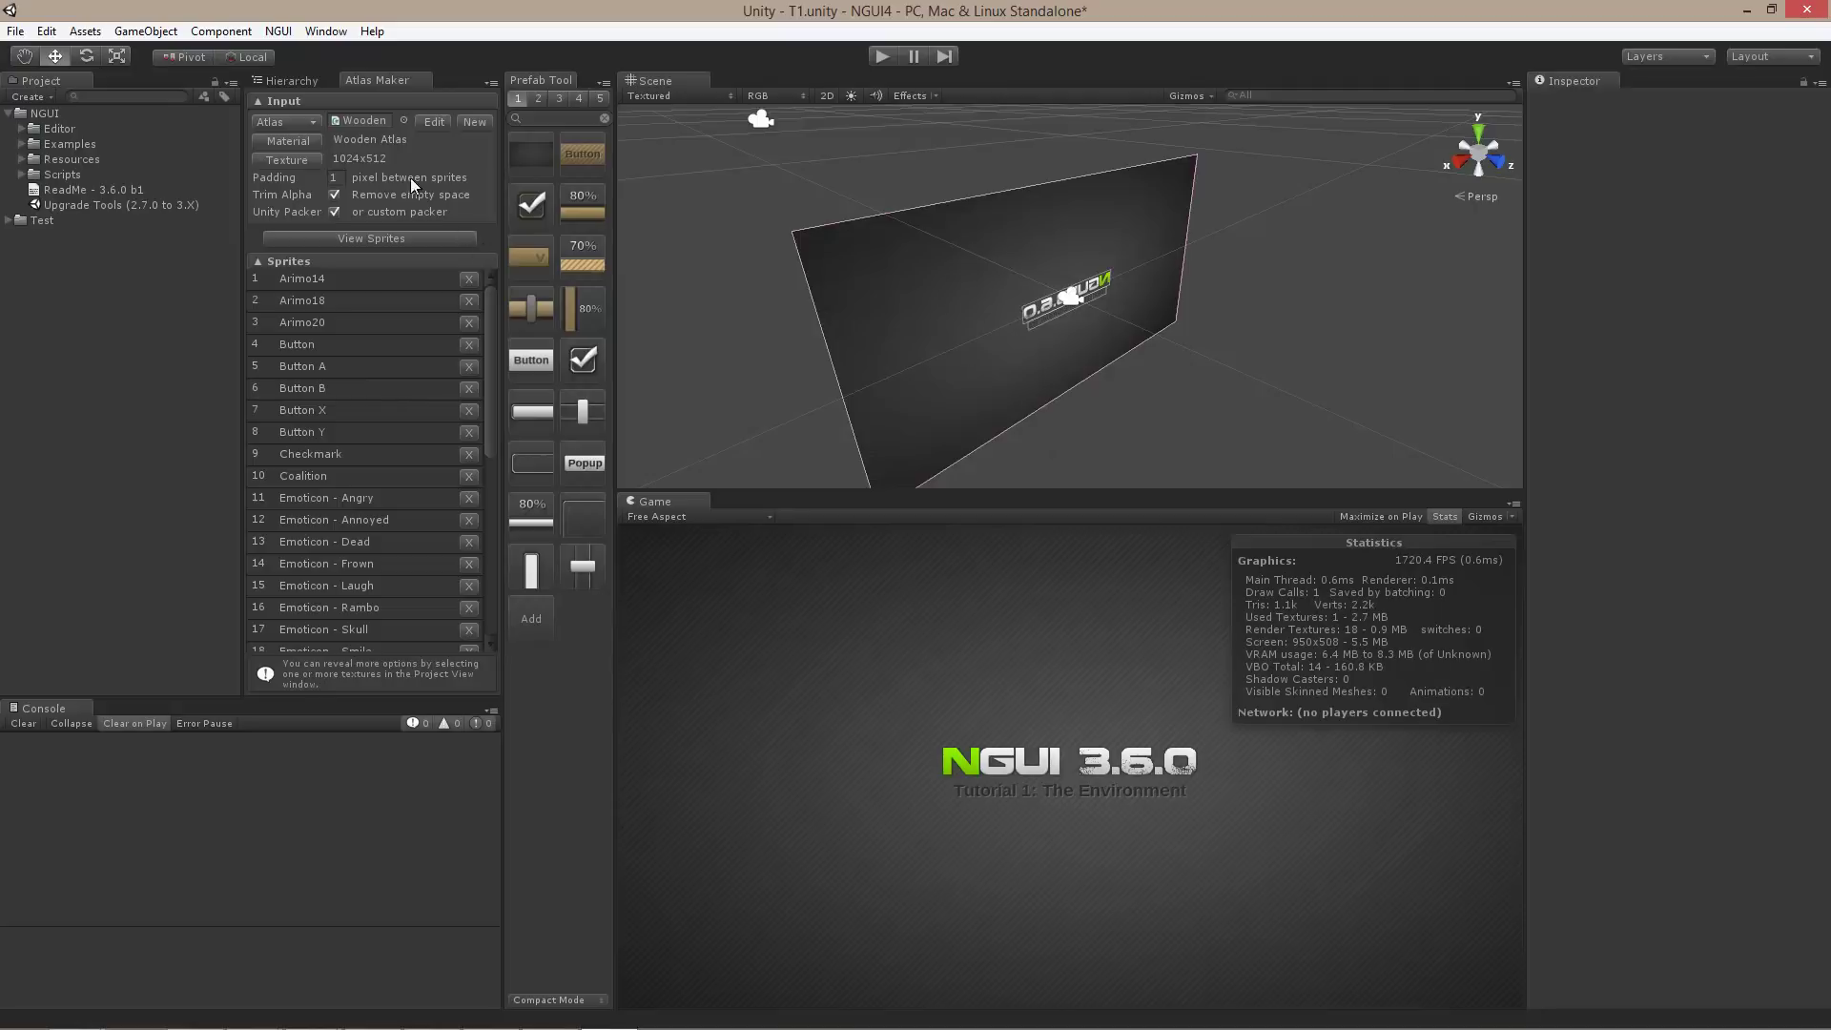
pyautogui.click(279, 82)
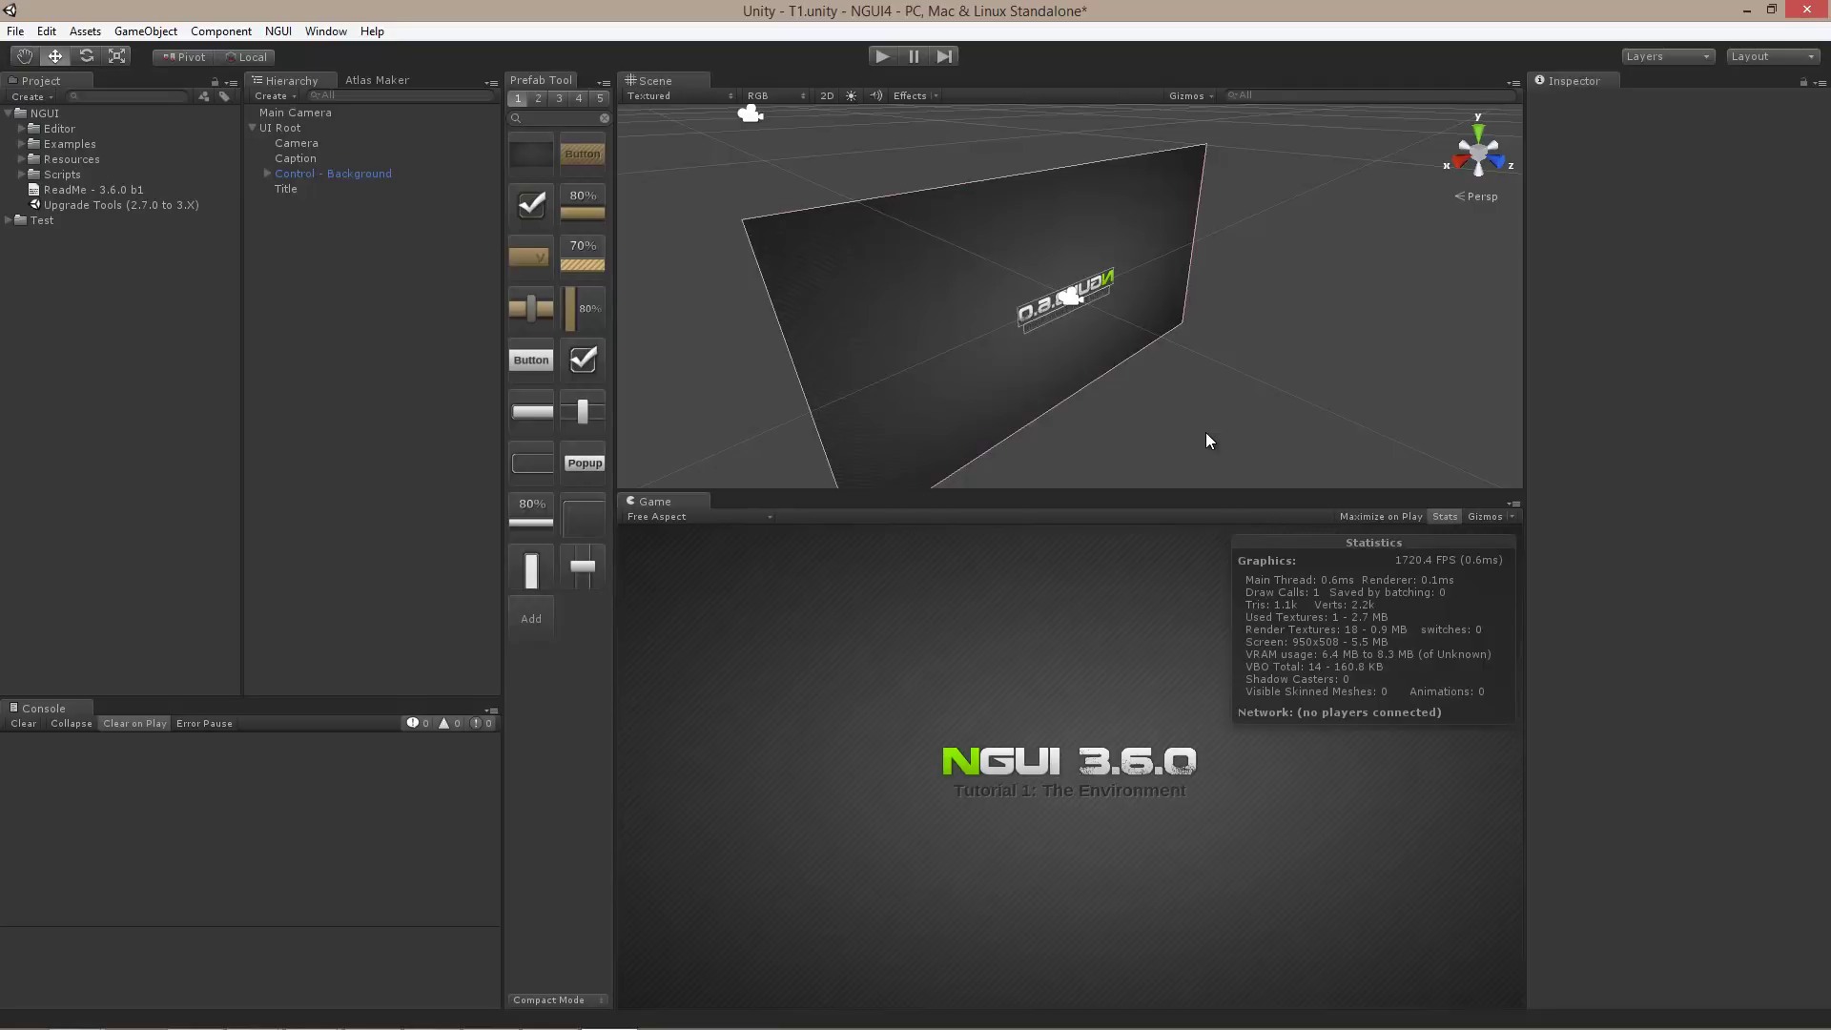
# Open NGUI's Draw Call Tool and dock it as a tab next to Project.
pyautogui.click(275, 32)
pyautogui.moveTo(338, 138)
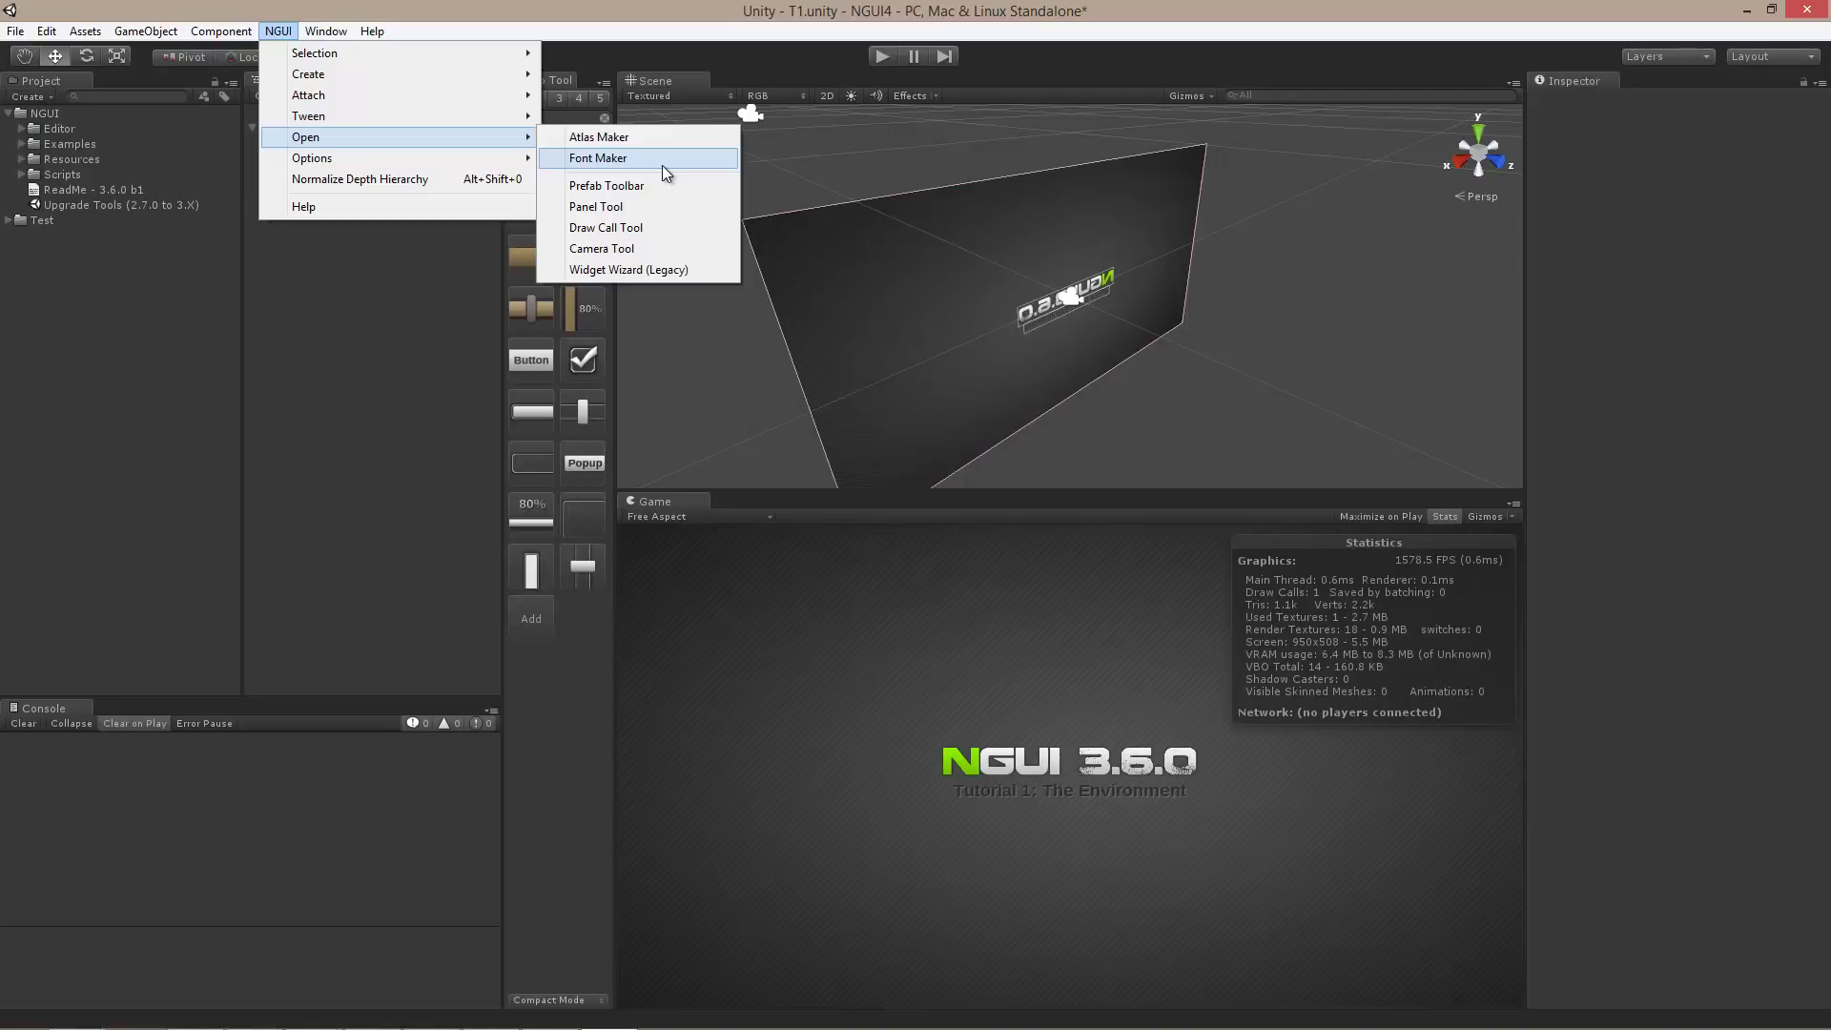
pyautogui.click(642, 227)
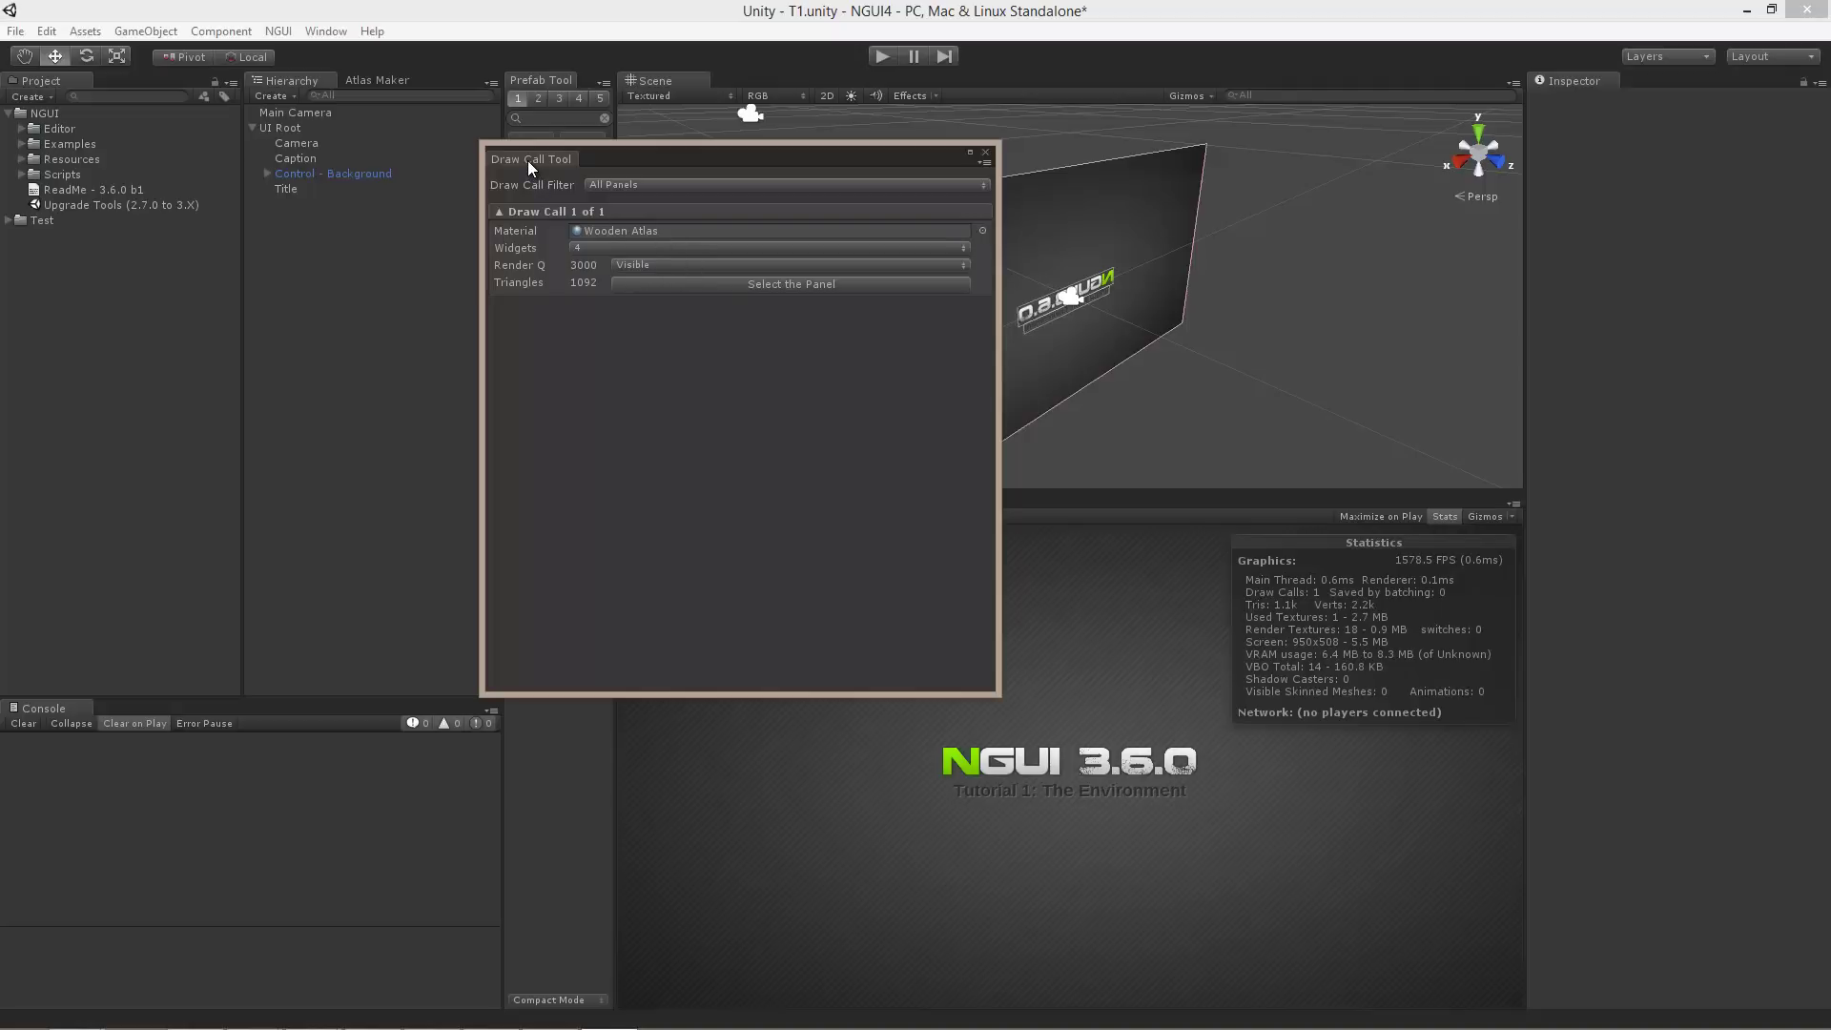
pyautogui.moveTo(528, 161); pyautogui.dragTo(110, 80)
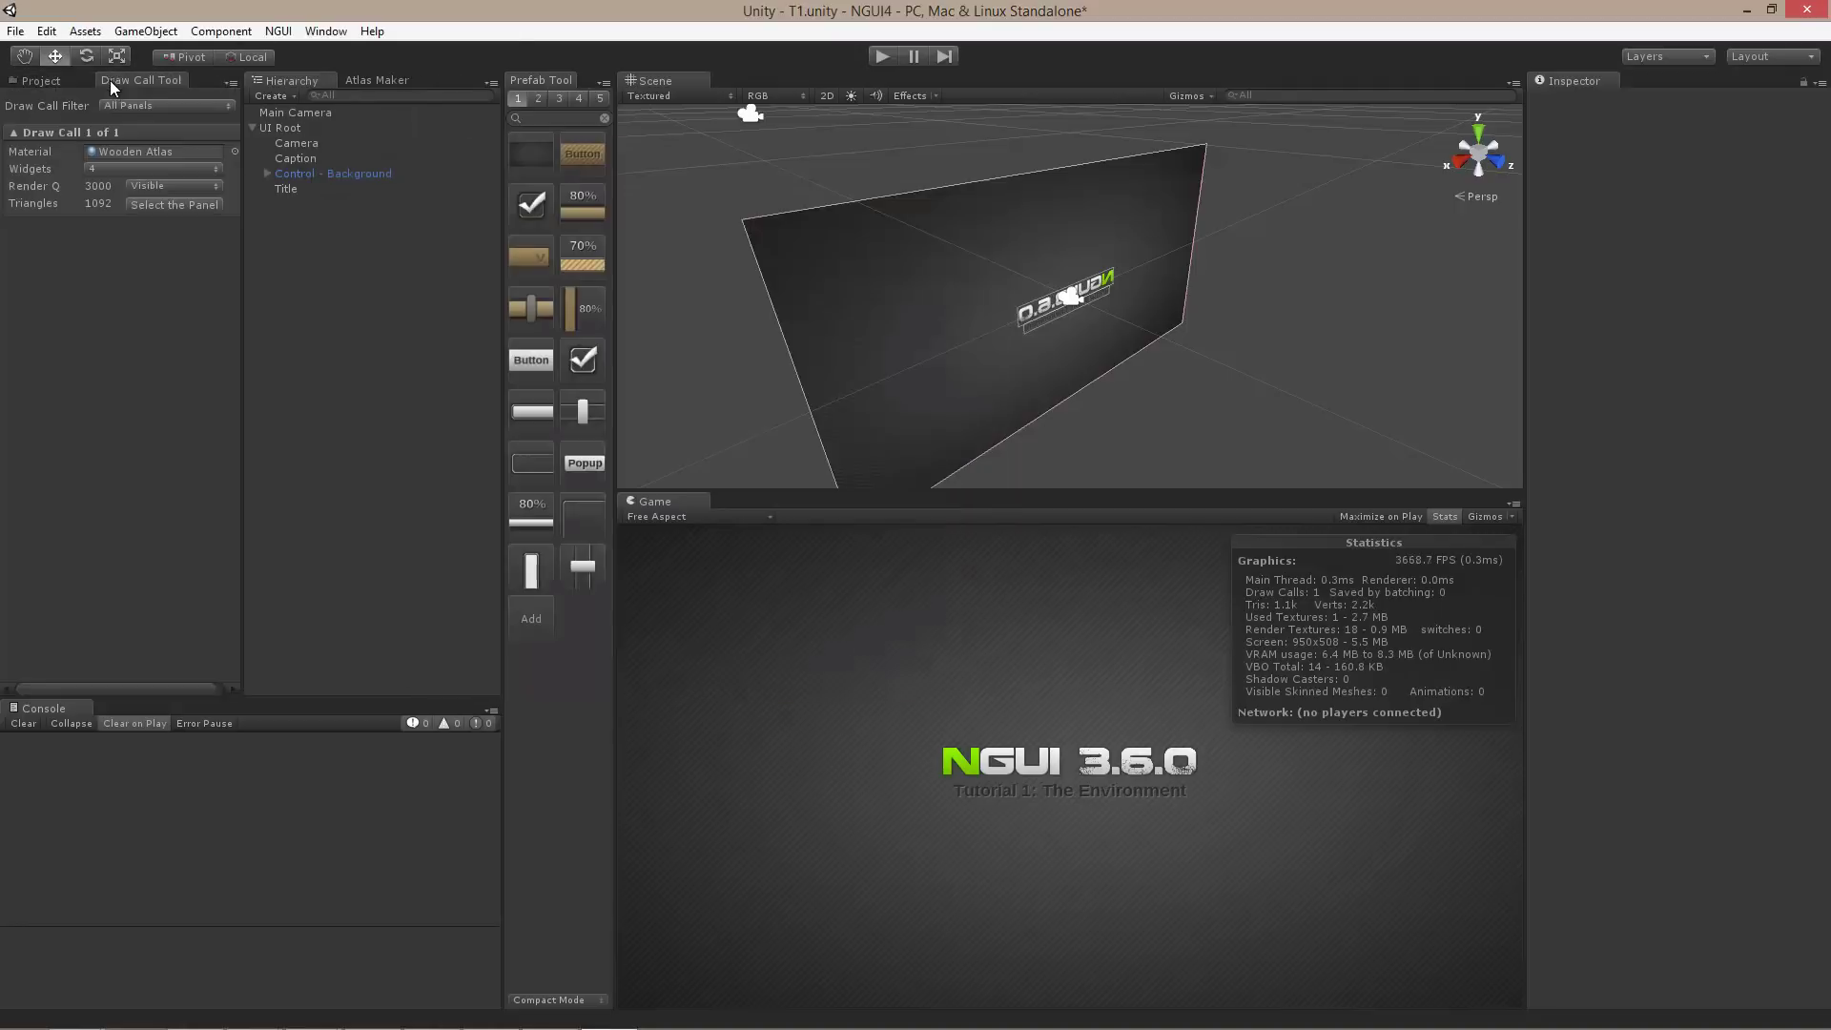
# Inspect the Wooden Atlas material, toggle its draw call Hidden then Visible, and select its panel.
pyautogui.doubleClick(152, 150)
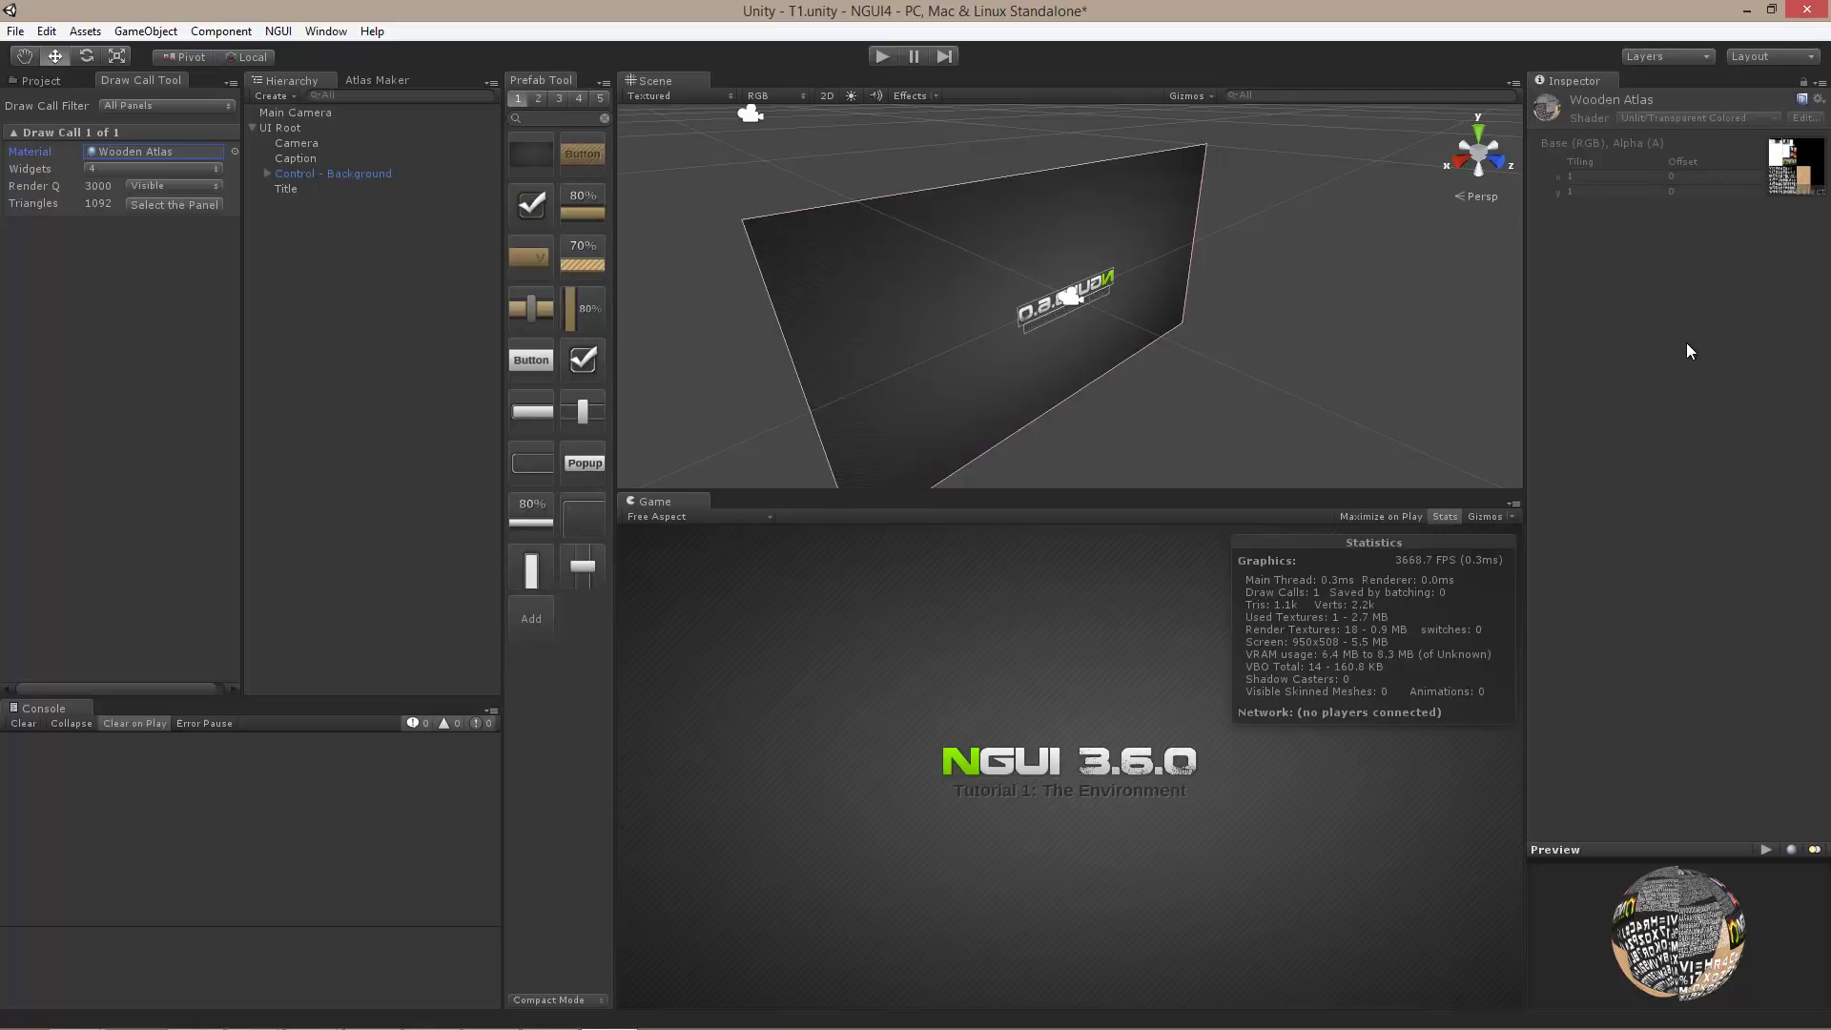
pyautogui.click(174, 185)
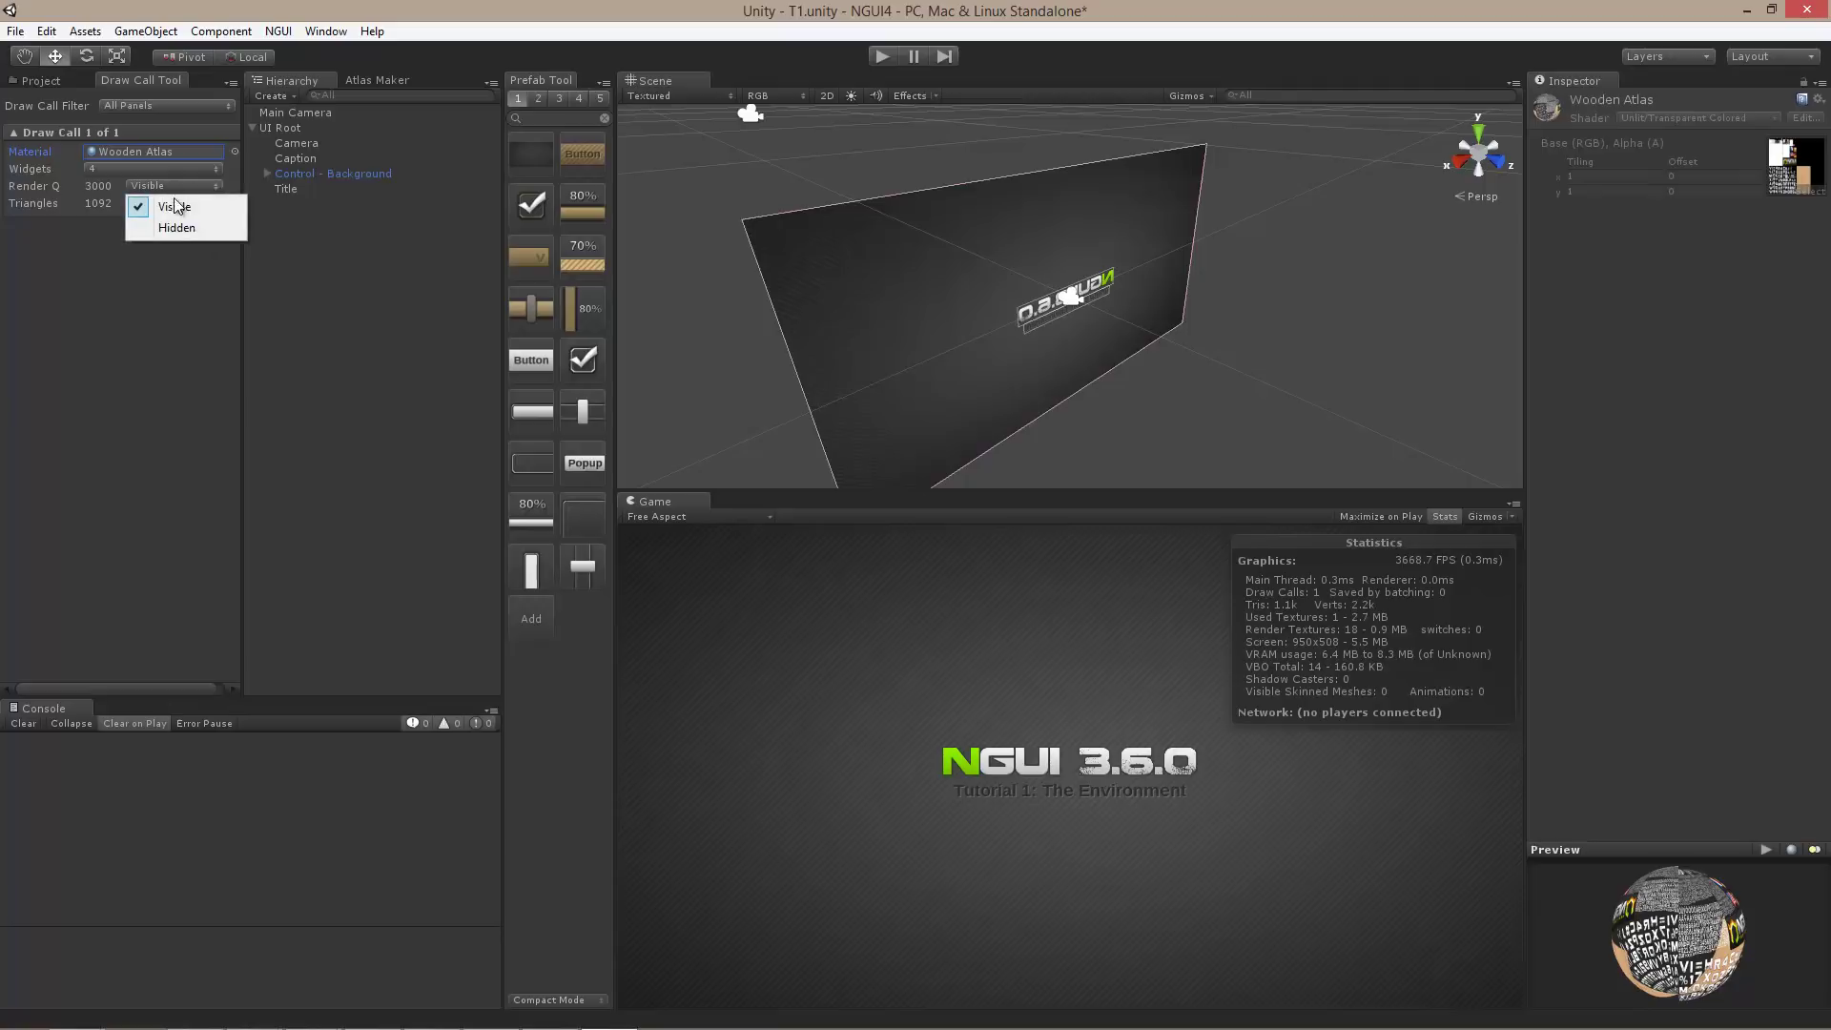
pyautogui.click(172, 225)
pyautogui.click(179, 185)
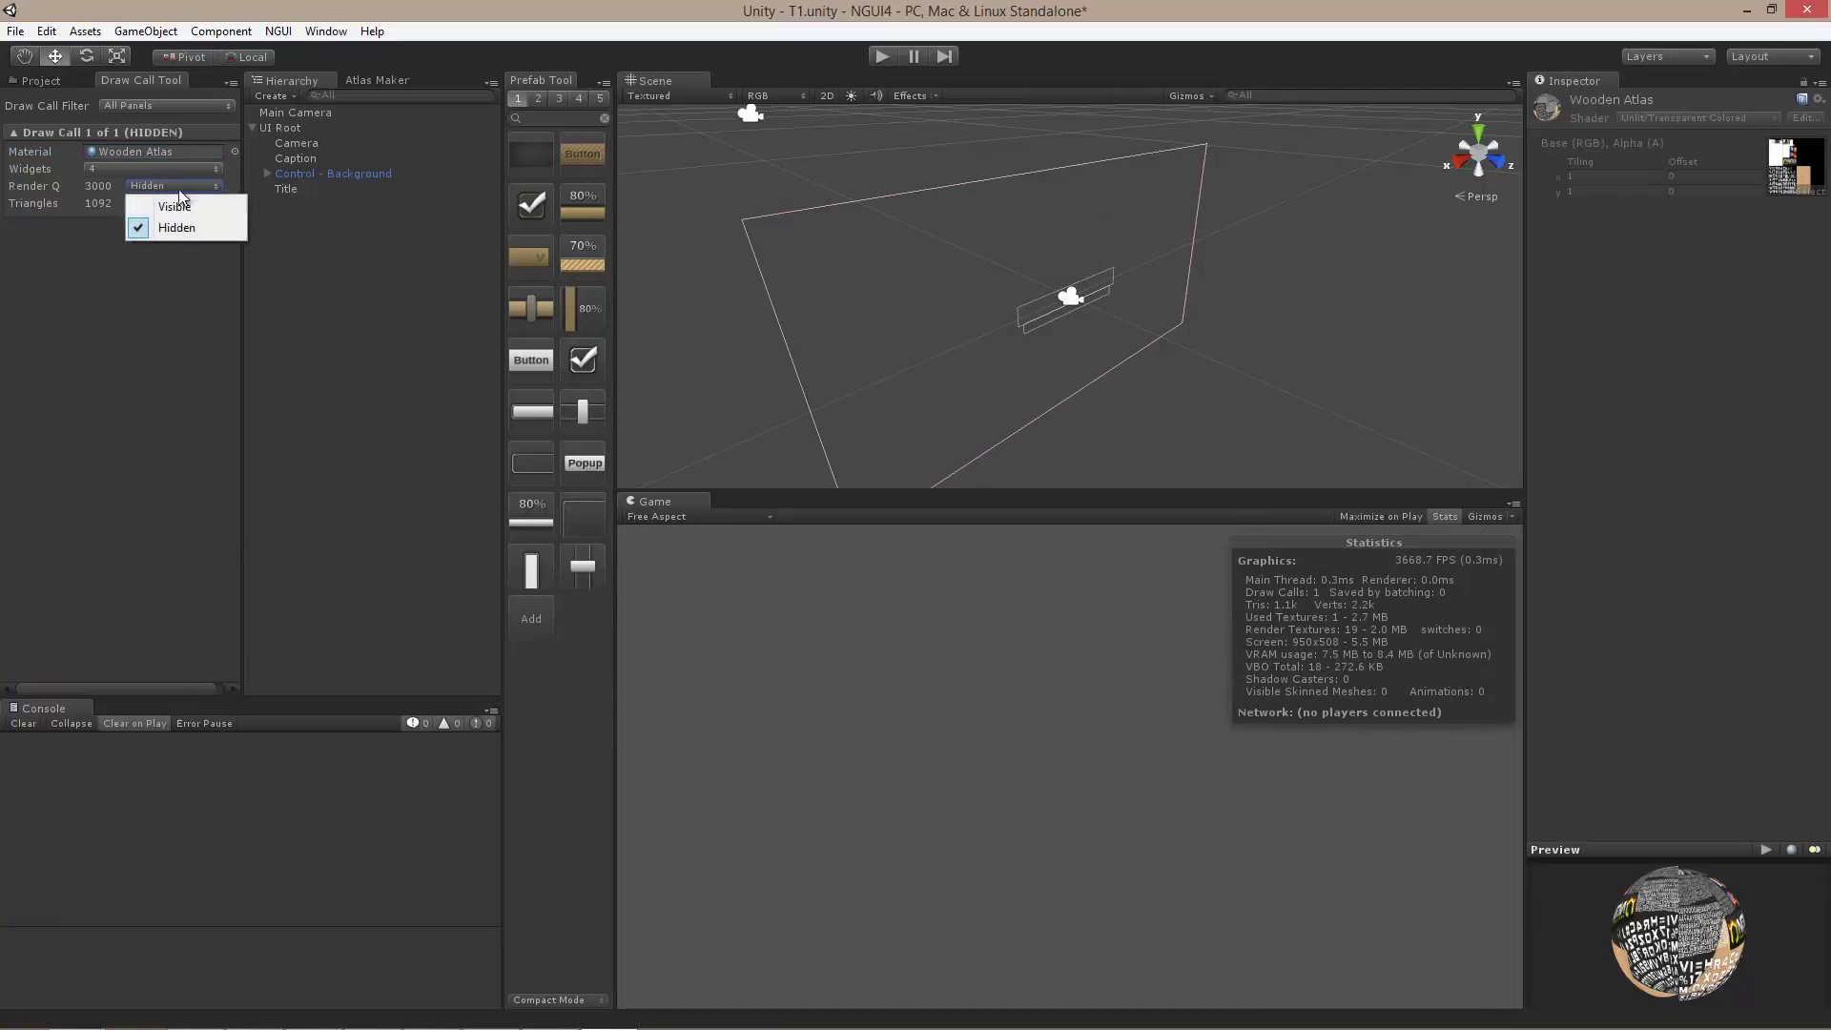
pyautogui.click(176, 204)
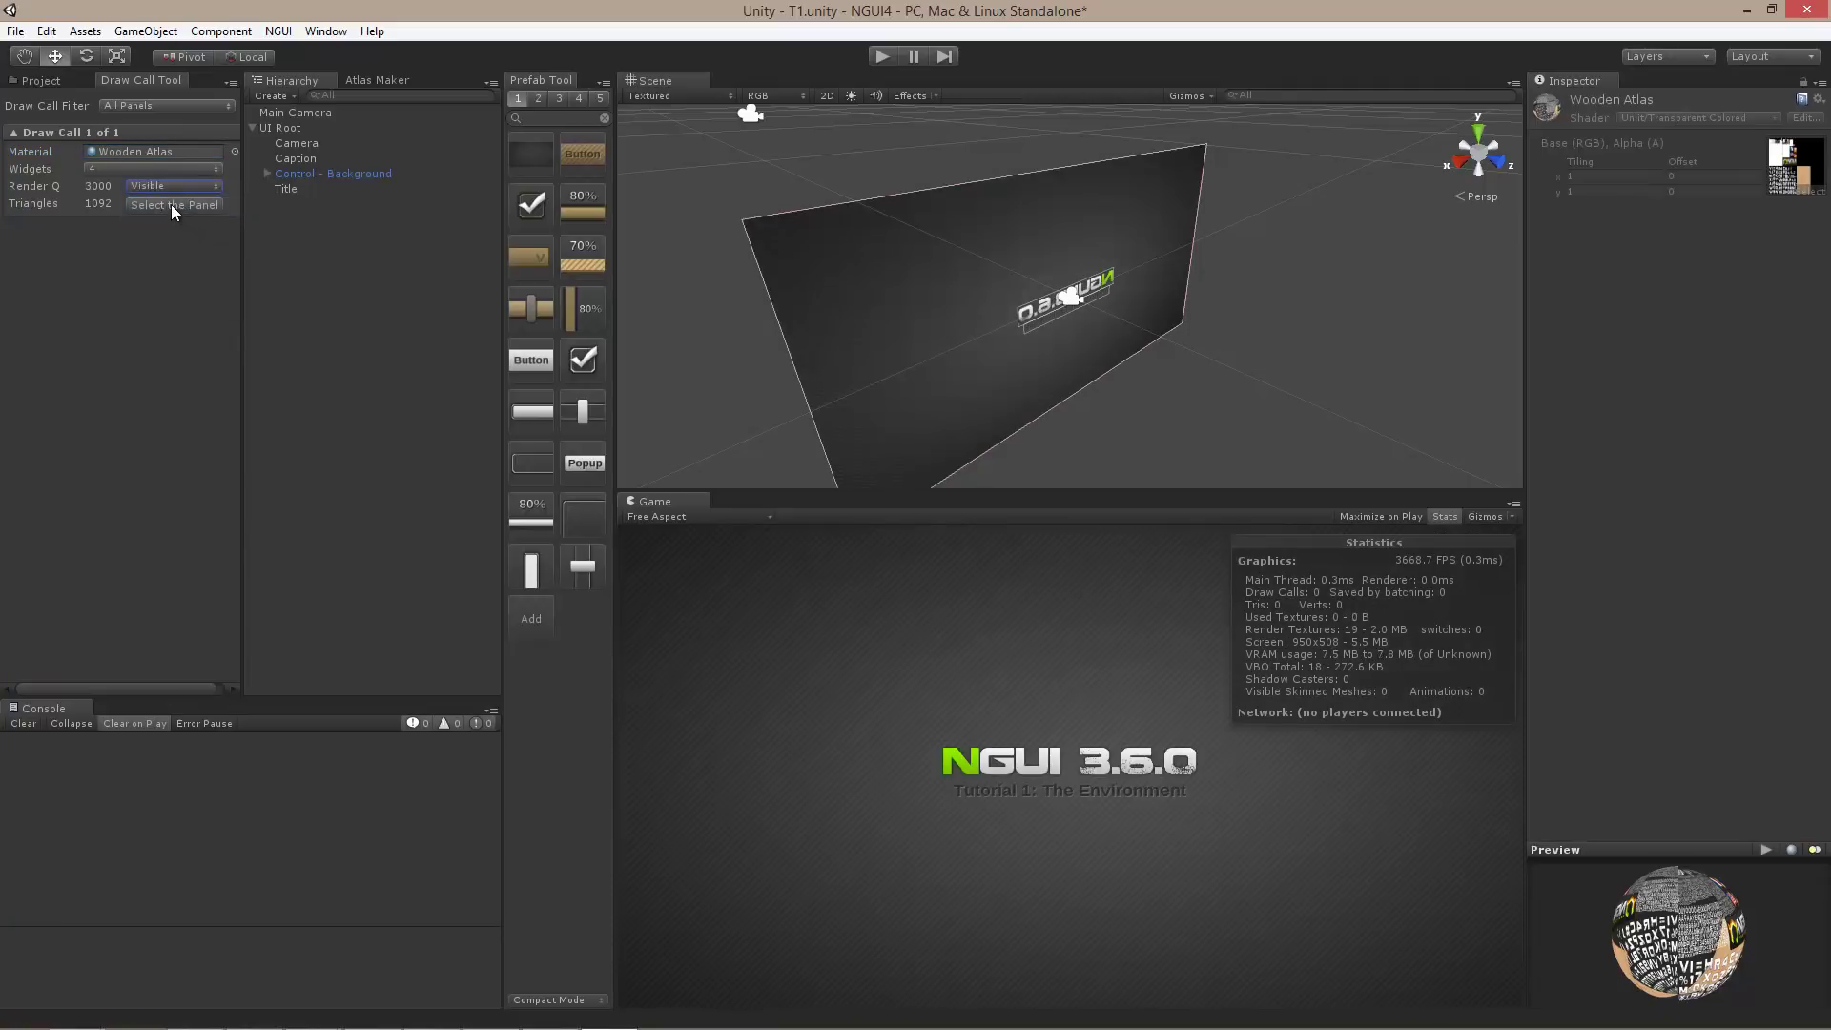
pyautogui.click(171, 205)
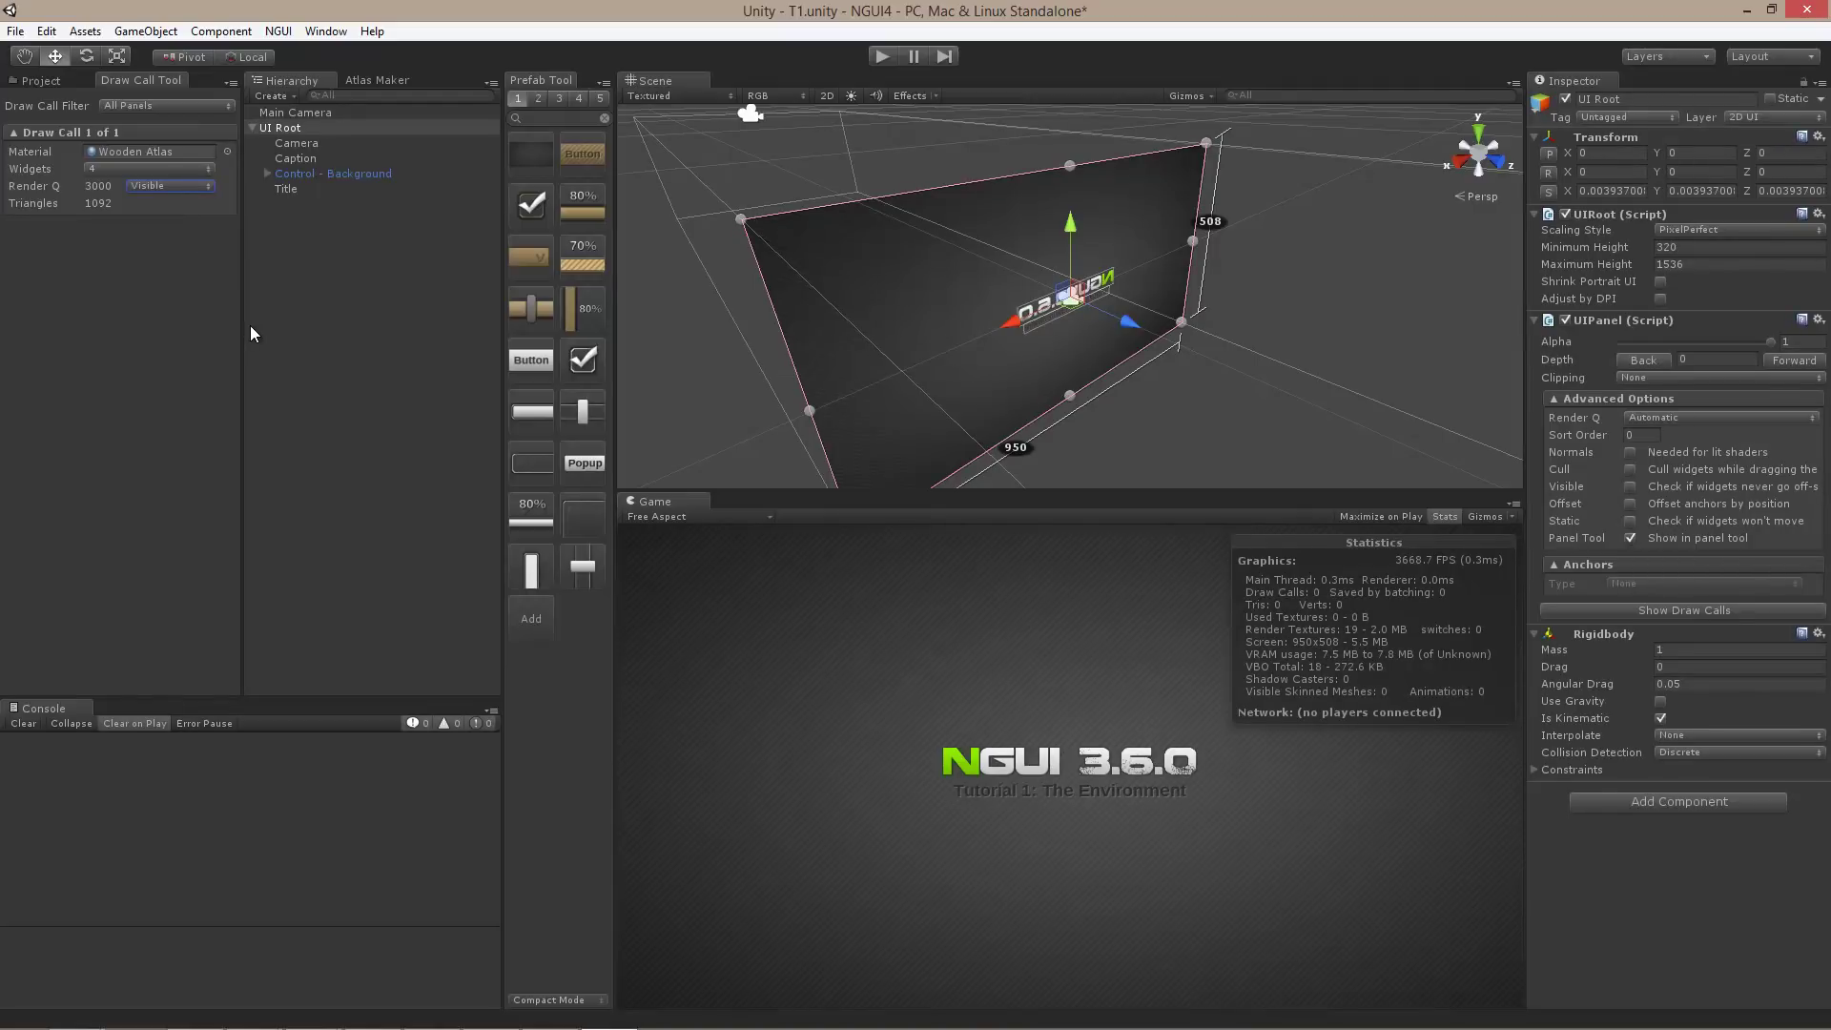
pyautogui.click(355, 294)
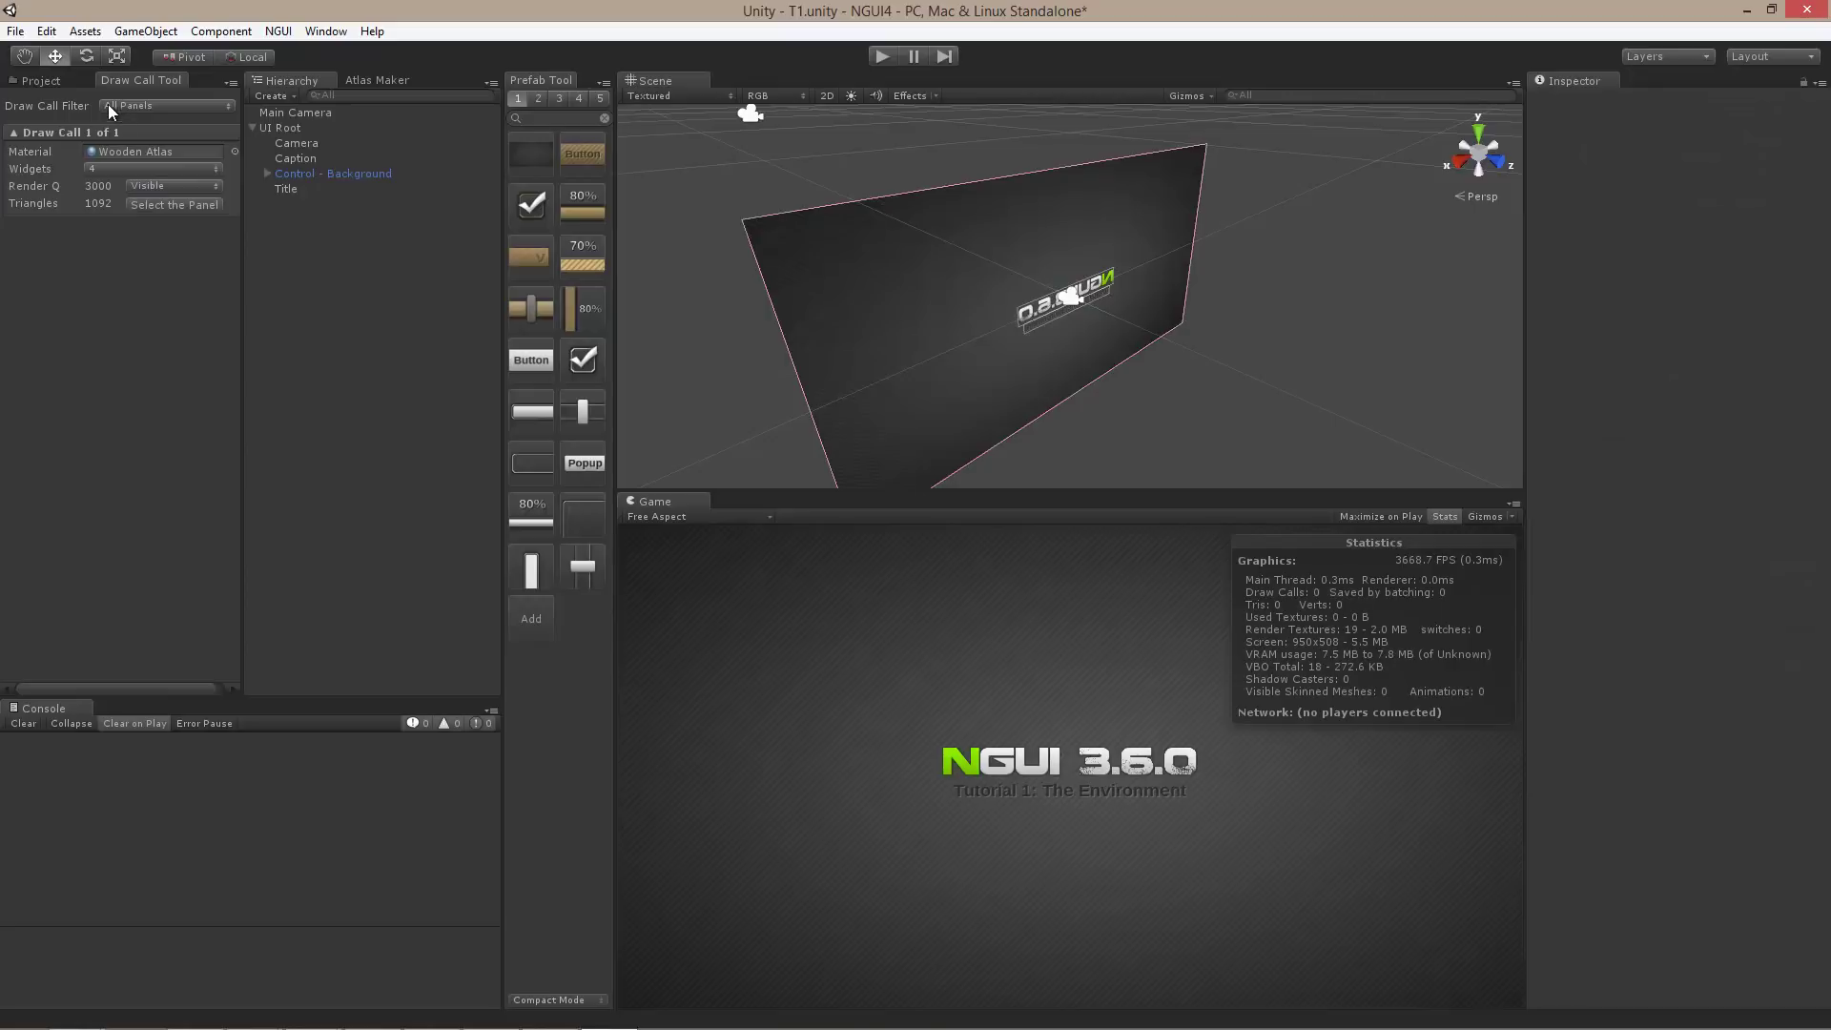
# Open the Font Maker from NGUI > Open and dock its tab beside the Atlas Maker tab.
pyautogui.click(41, 80)
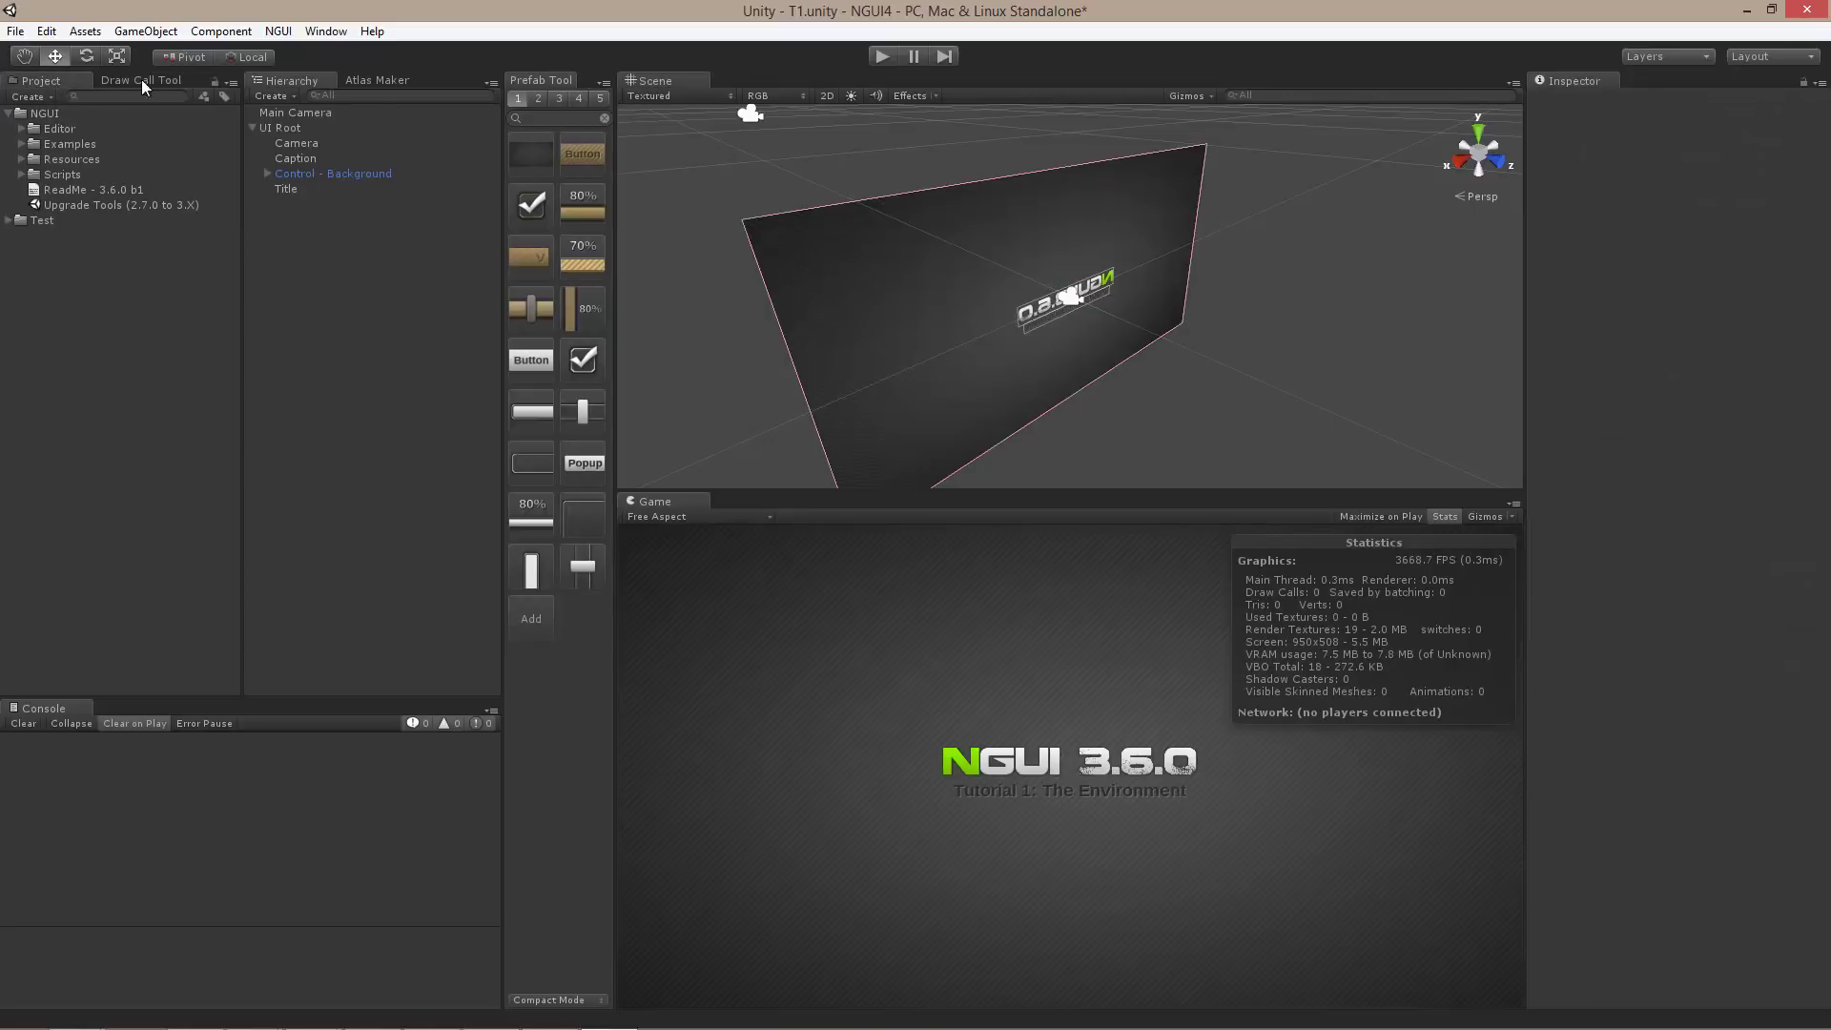
pyautogui.click(221, 31)
pyautogui.moveTo(278, 31)
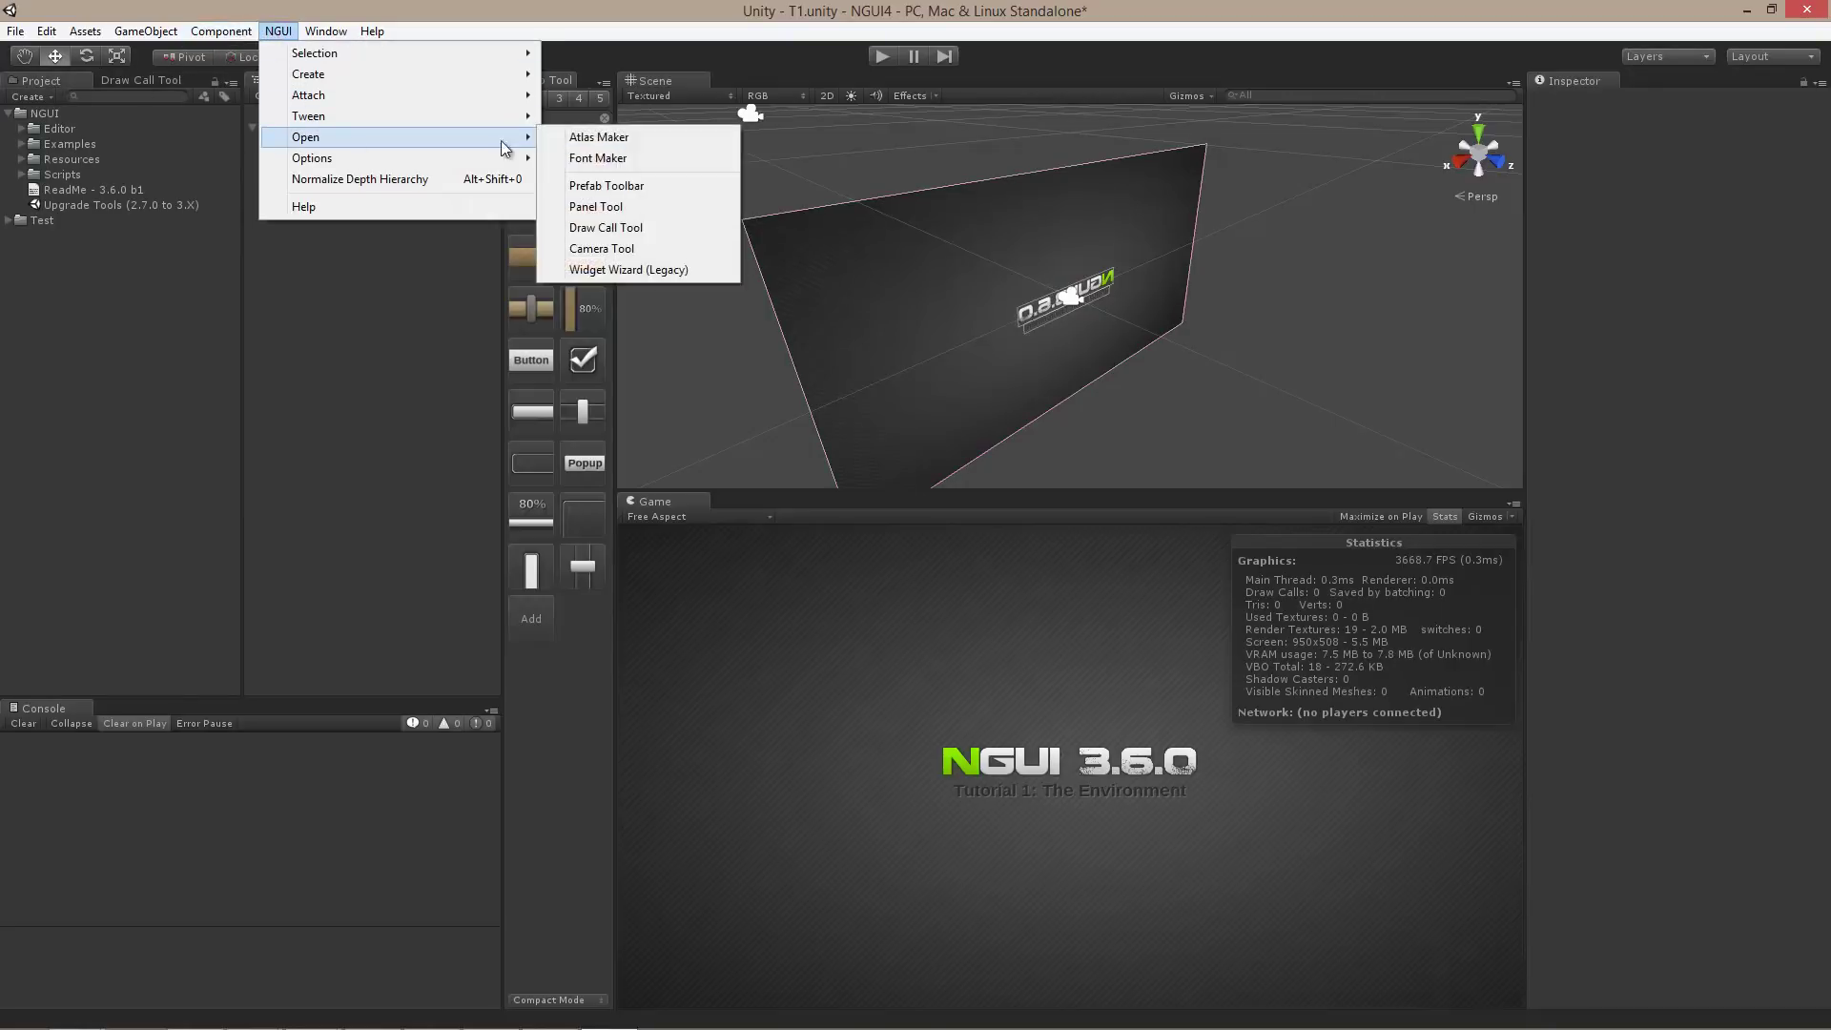
pyautogui.click(629, 164)
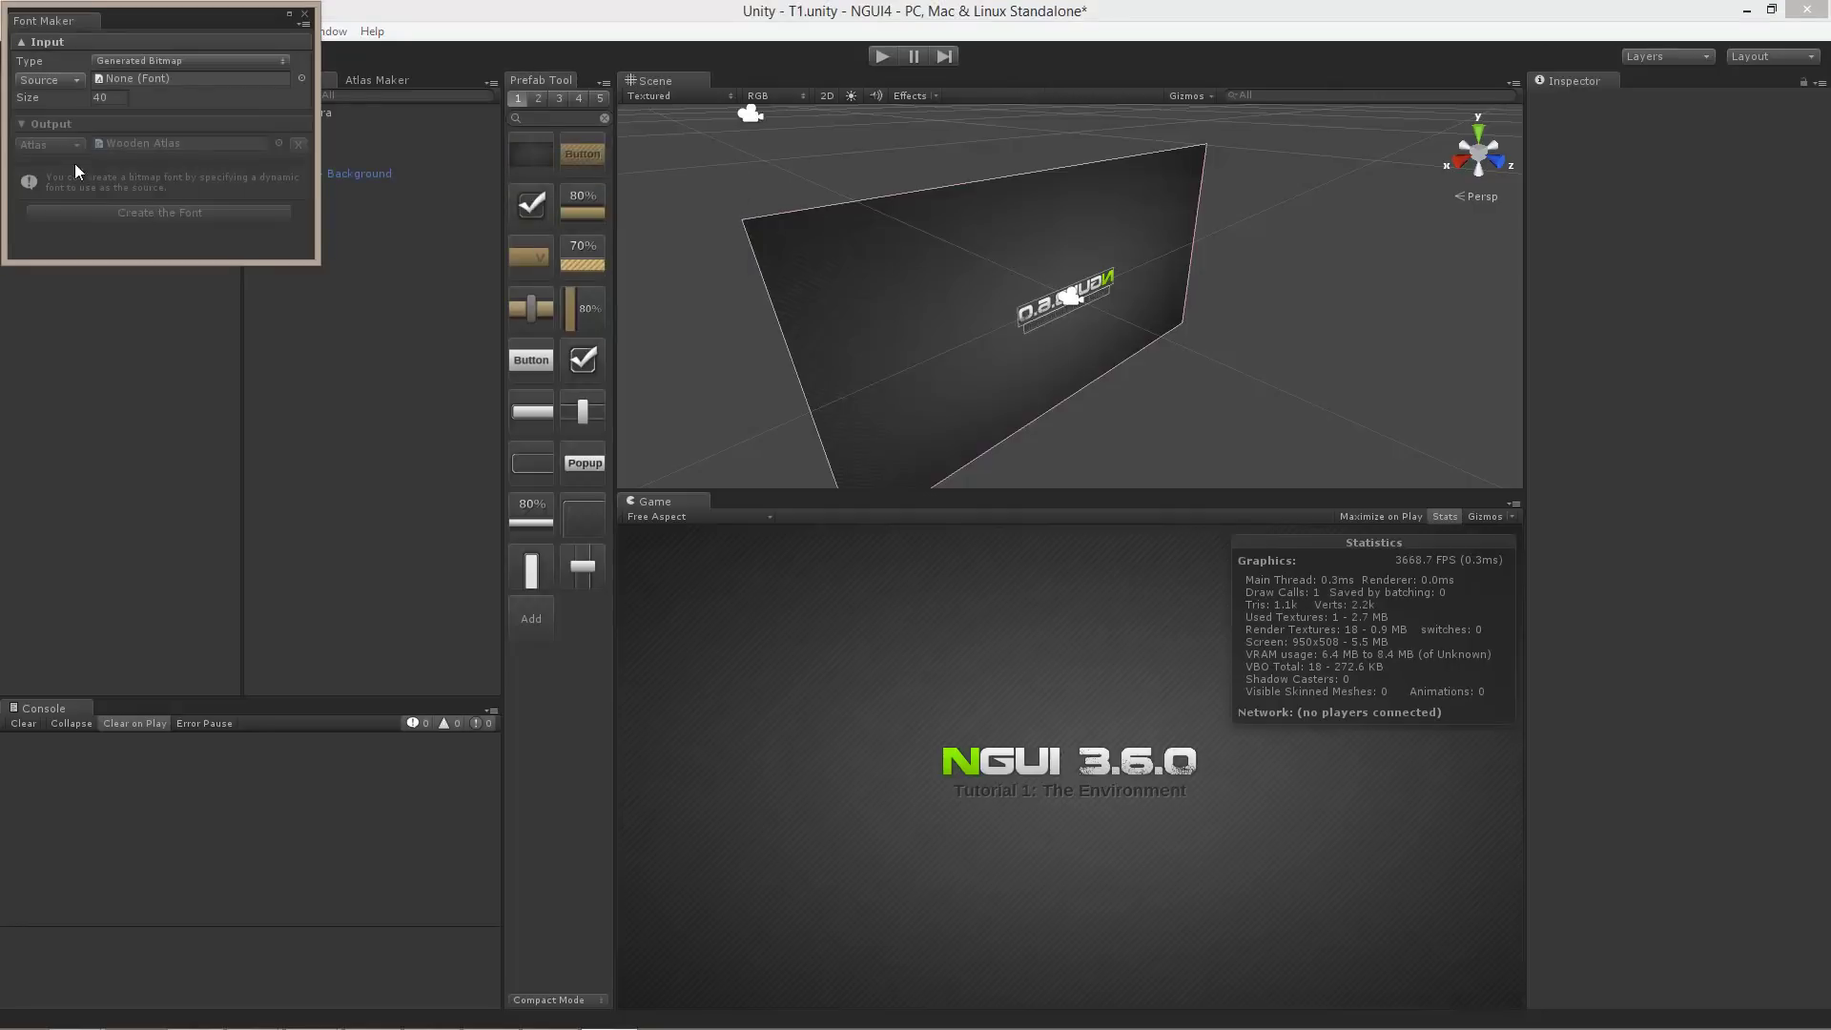
pyautogui.moveTo(67, 21); pyautogui.dragTo(418, 92)
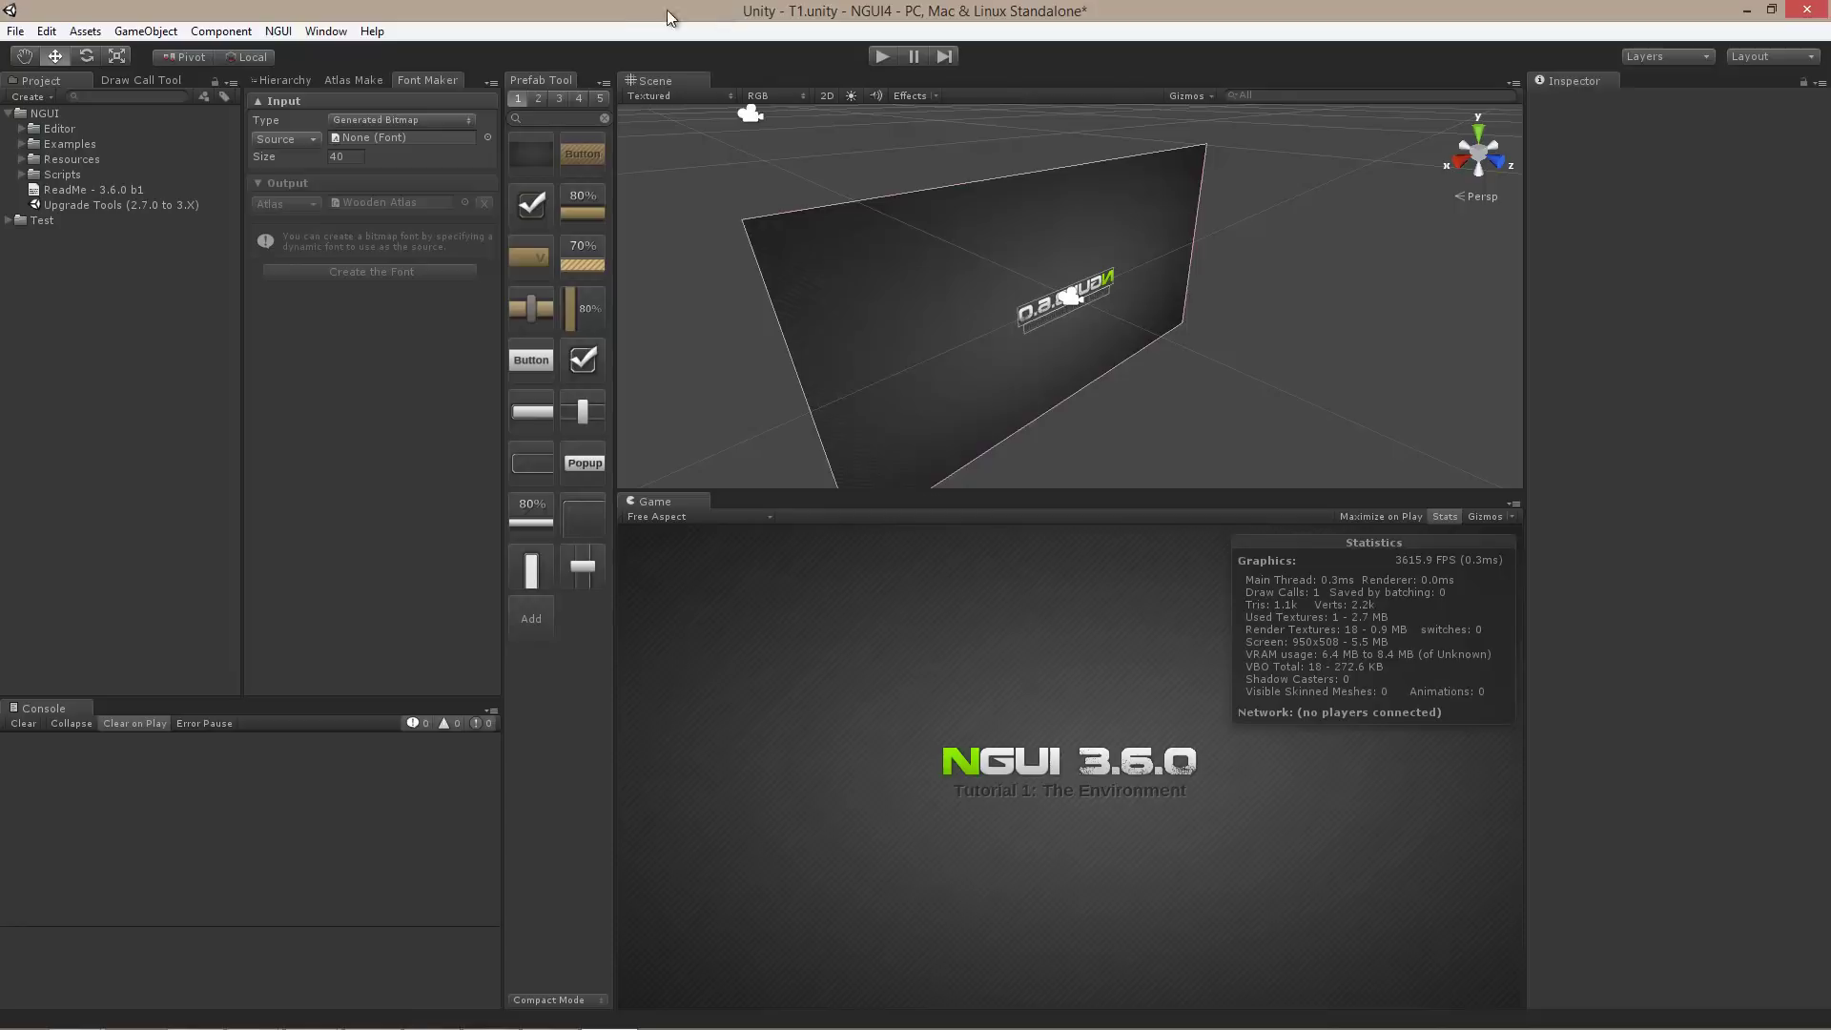
# Switch to the Hierarchy tab so Main Camera and UI Root's children show again.
pyautogui.click(287, 80)
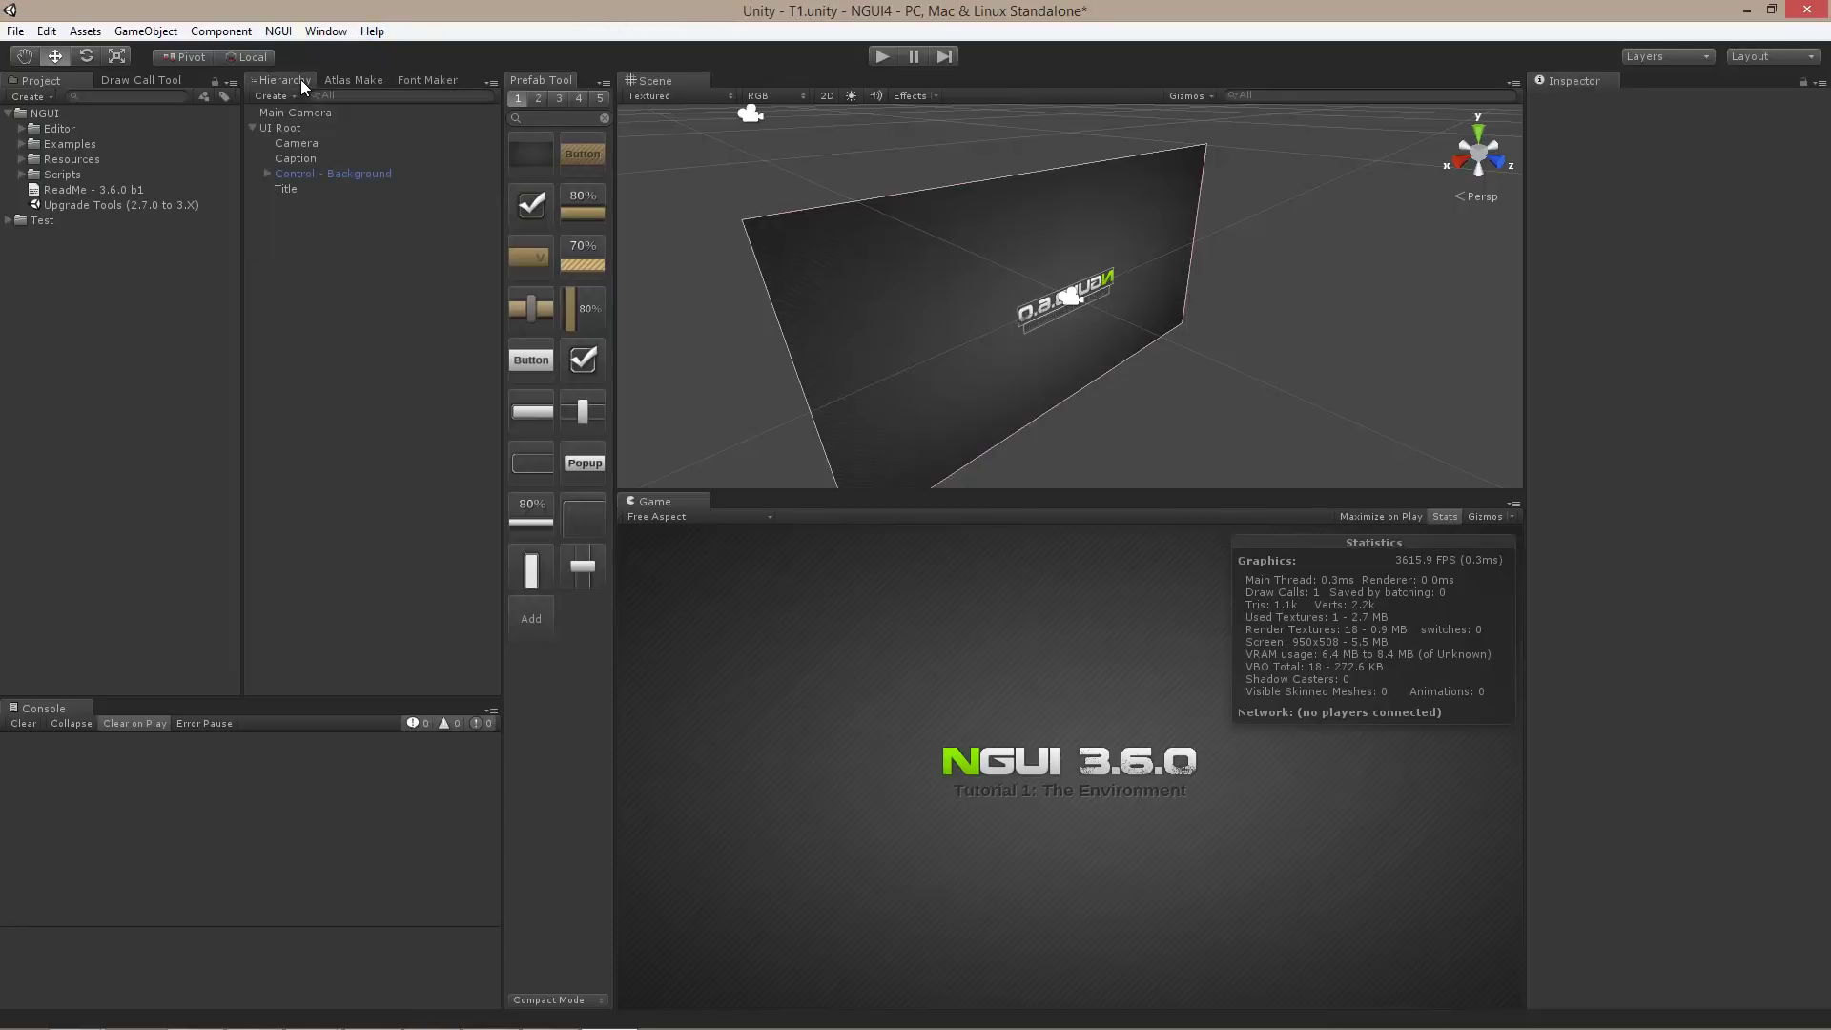